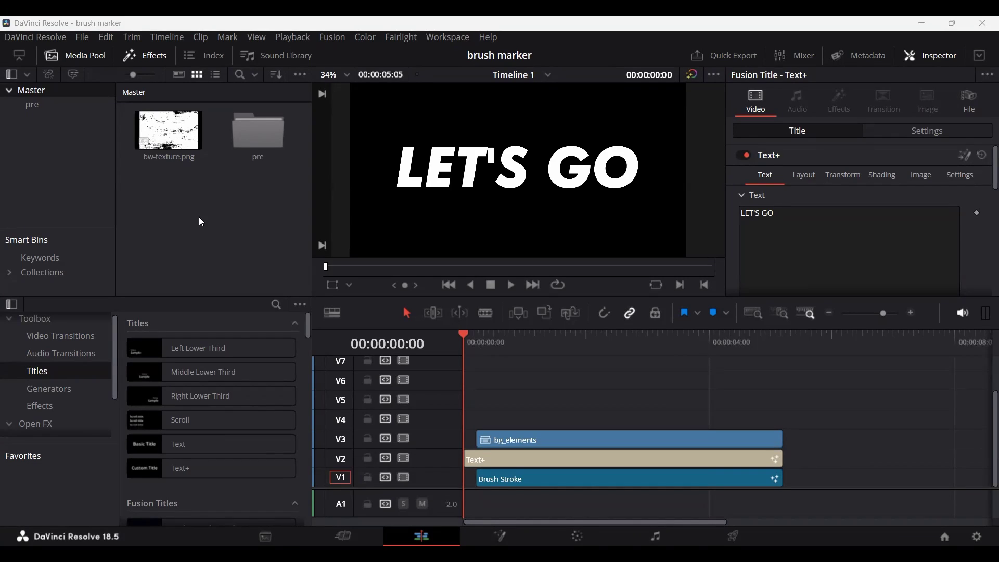
Create a new empty timeline using the project settings, with one video track and one stereo audio track
{"action": "right_click", "coordinate": [256, 204]}
{"action": "mouse_move", "coordinate": [448, 204]}
{"action": "left_click", "coordinate": [520, 204]}
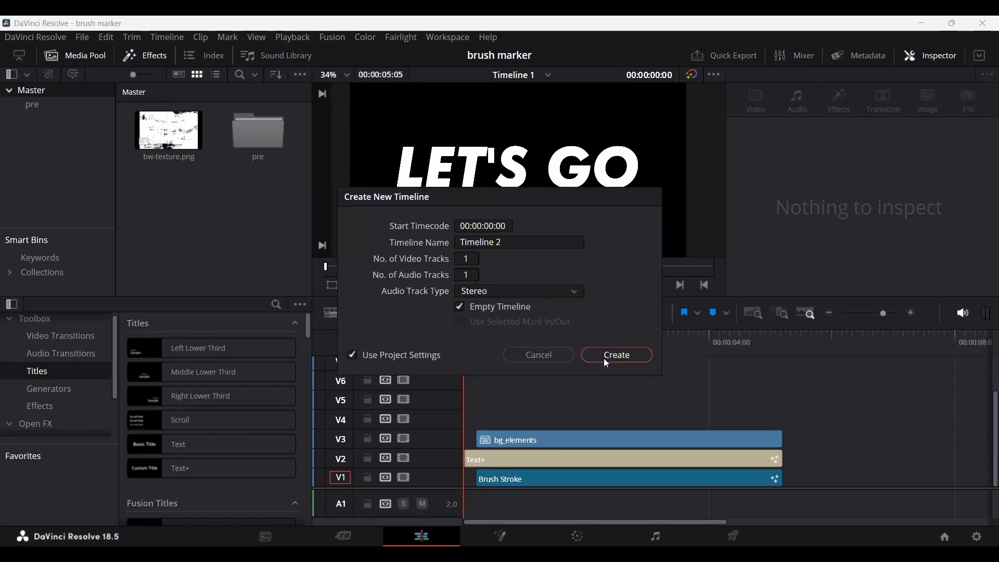
{"action": "left_click", "coordinate": [605, 358]}
Create a new Fusion composition in the Master bin and open it on the Fusion page
{"action": "right_click", "coordinate": [243, 202]}
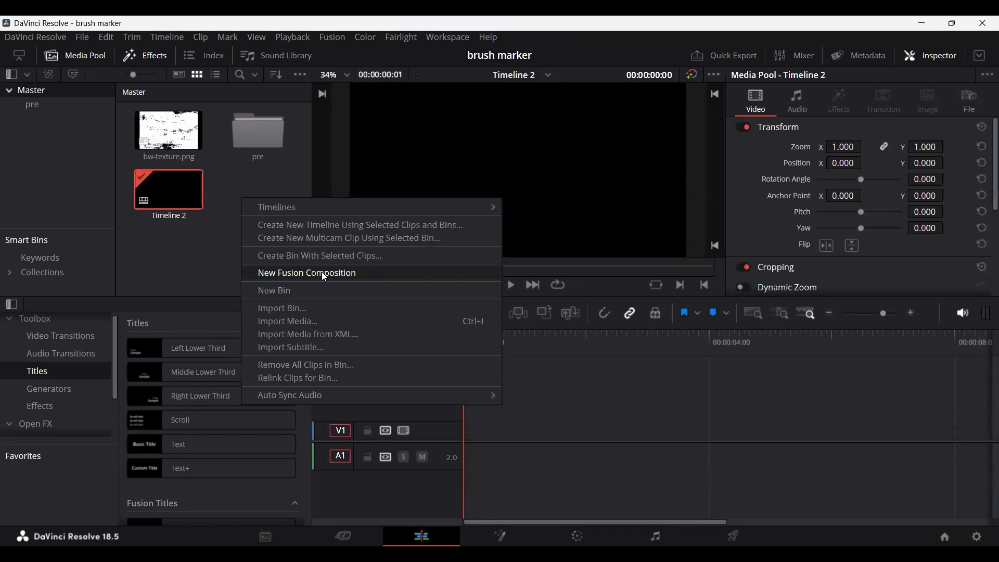
{"action": "key", "text": "Return"}
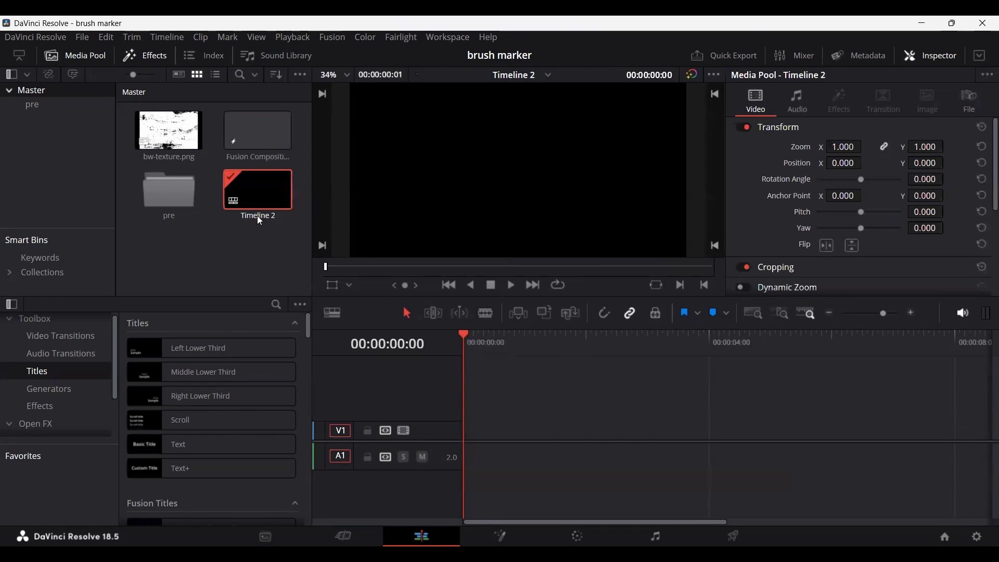
{"action": "left_click", "coordinate": [251, 136]}
{"action": "right_click", "coordinate": [252, 141]}
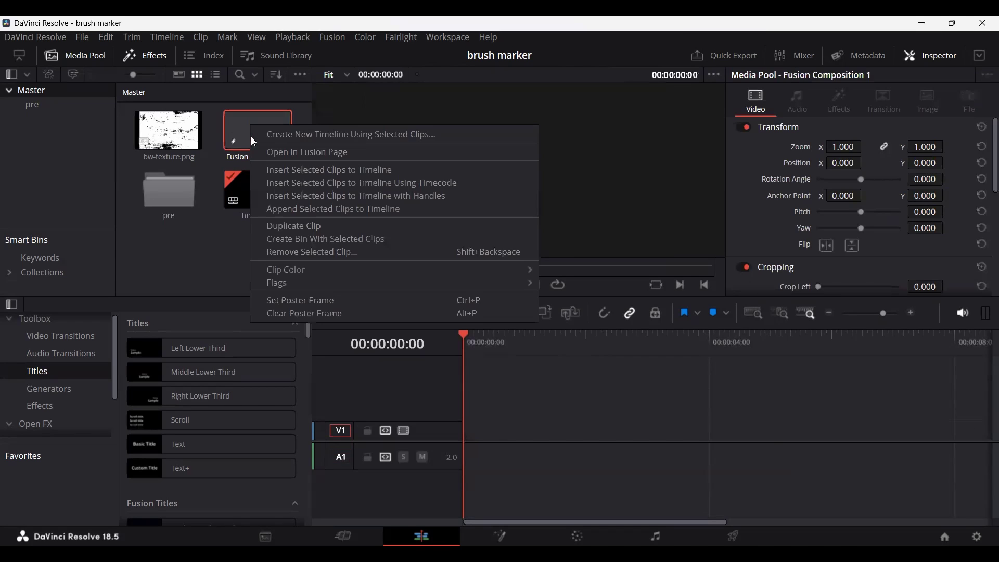
{"action": "left_click", "coordinate": [284, 153]}
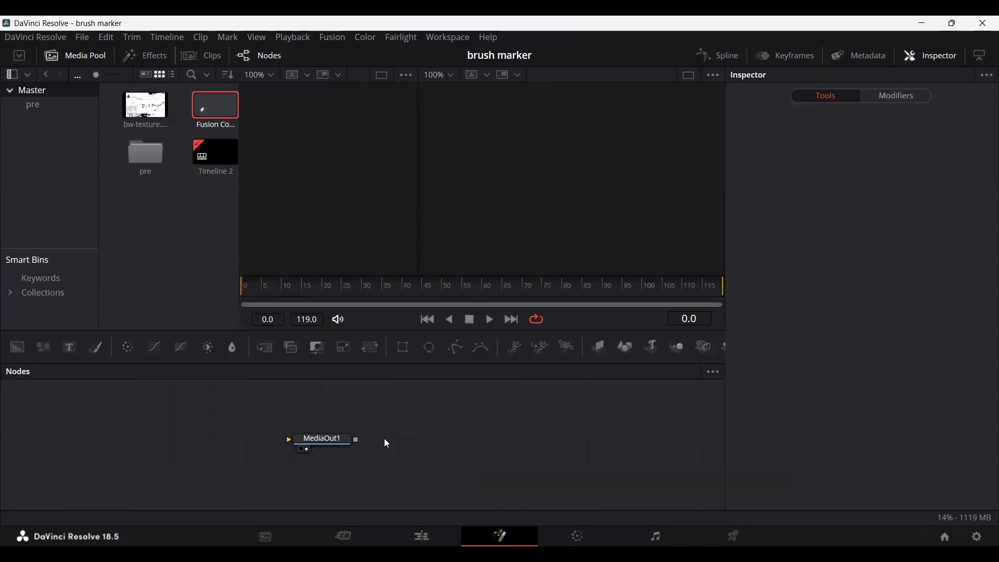
Add a Background node feeding MediaOut1 and move both nodes down to leave room above them
{"action": "left_click_drag", "start_coordinate": [327, 436], "coordinate": [634, 447]}
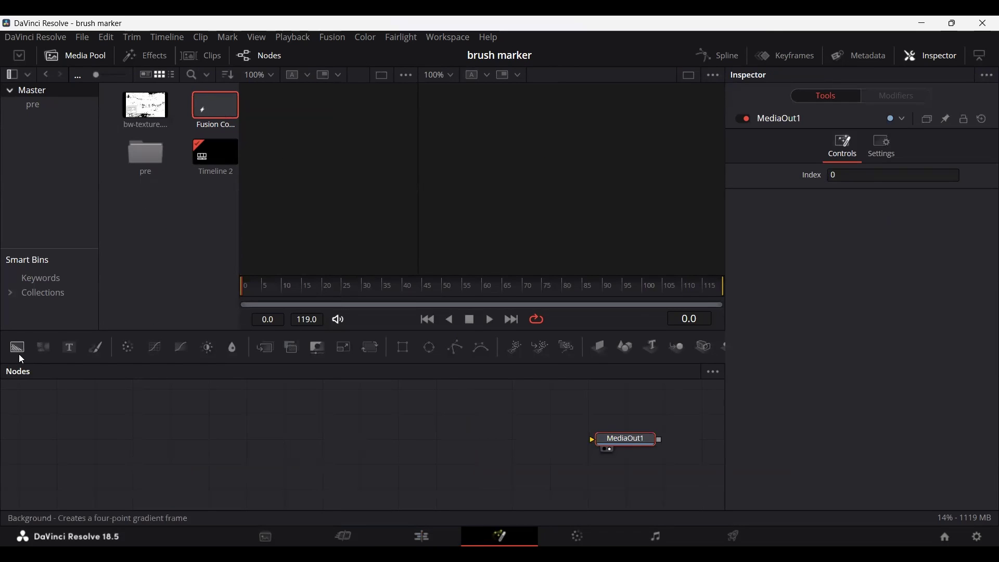
{"action": "left_click_drag", "start_coordinate": [18, 354], "coordinate": [617, 442]}
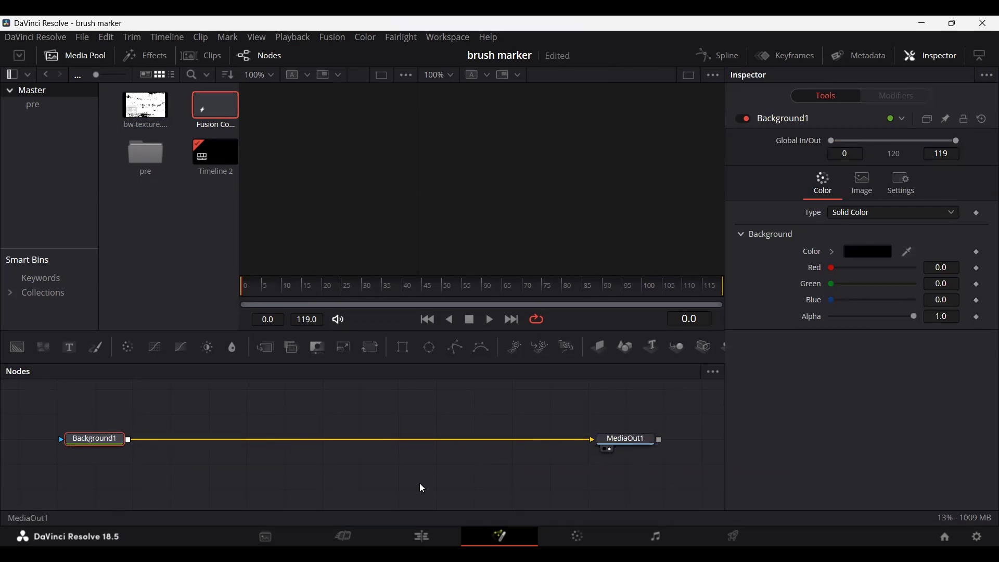
{"action": "left_click_drag", "start_coordinate": [75, 465], "coordinate": [654, 385]}
{"action": "left_click_drag", "start_coordinate": [636, 436], "coordinate": [631, 479]}
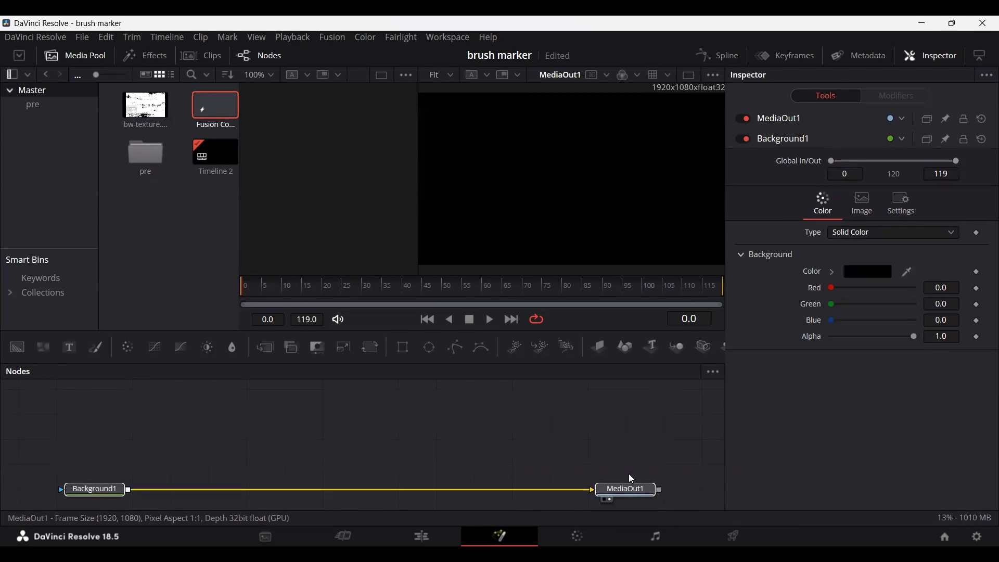
Add a second Background node coloured red with Red at 1.0 and merge it over the first background
{"action": "left_click_drag", "start_coordinate": [18, 350], "coordinate": [183, 471]}
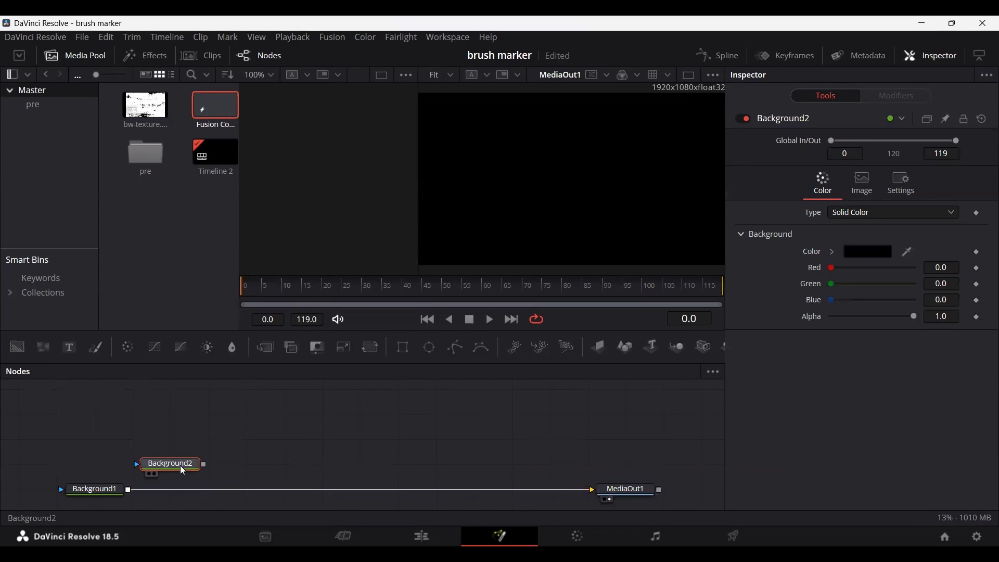
{"action": "left_click_drag", "start_coordinate": [832, 269], "coordinate": [926, 273]}
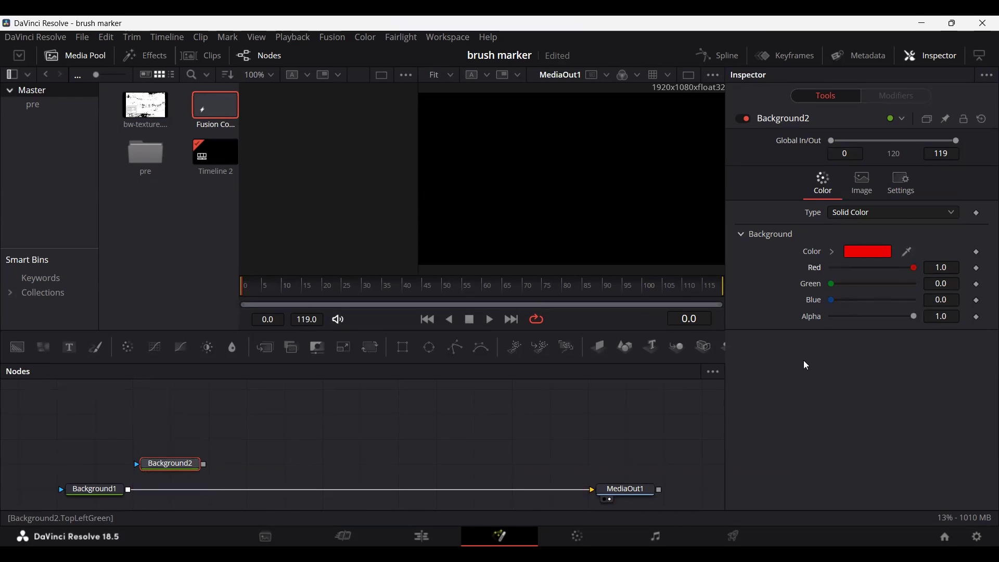
{"action": "left_click_drag", "start_coordinate": [204, 464], "coordinate": [151, 490]}
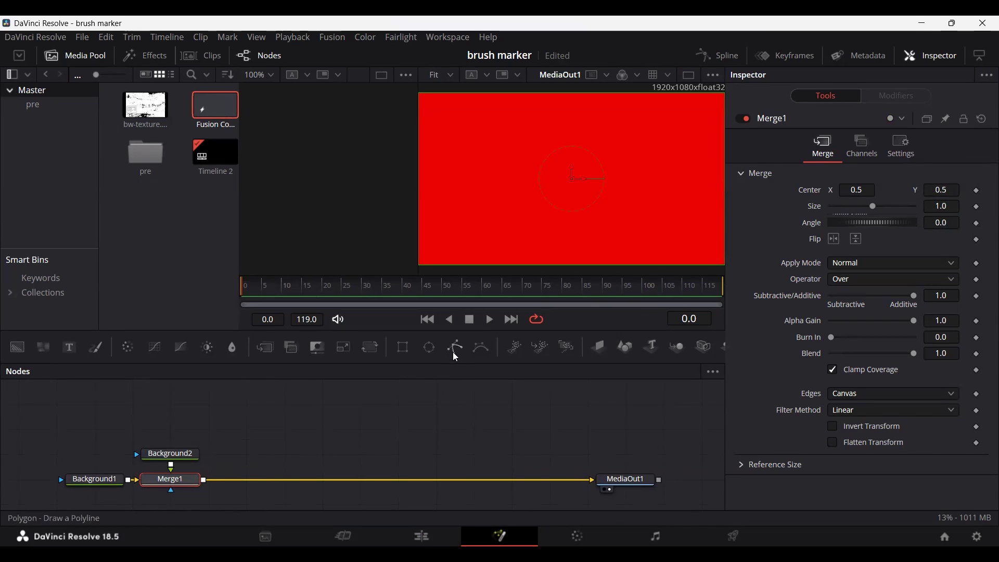
Add a Polygon mask, draw an open, slightly curved two-point path across the frame, and connect it to Background2
{"action": "left_click_drag", "start_coordinate": [455, 347], "coordinate": [165, 429]}
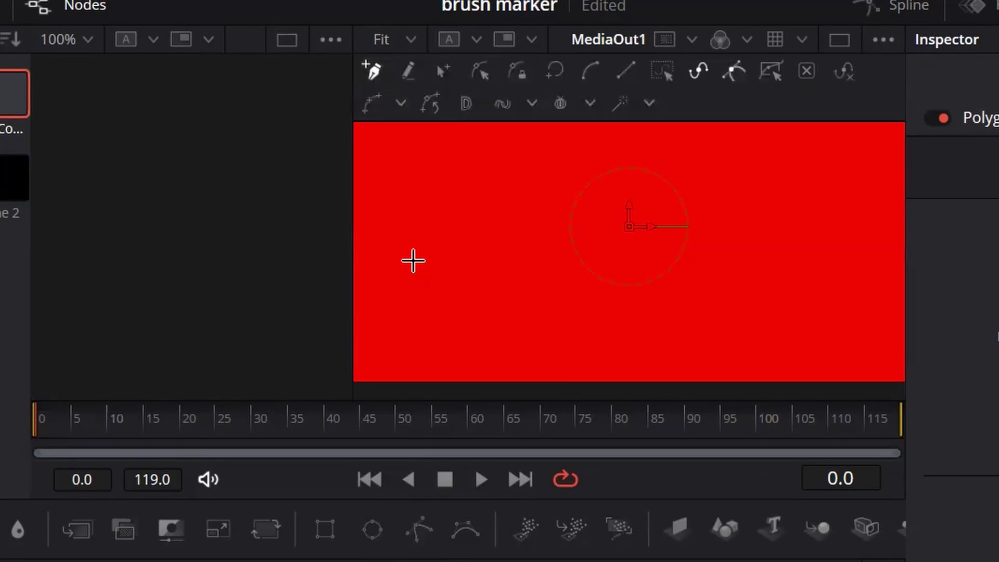
{"action": "left_click", "coordinate": [413, 261]}
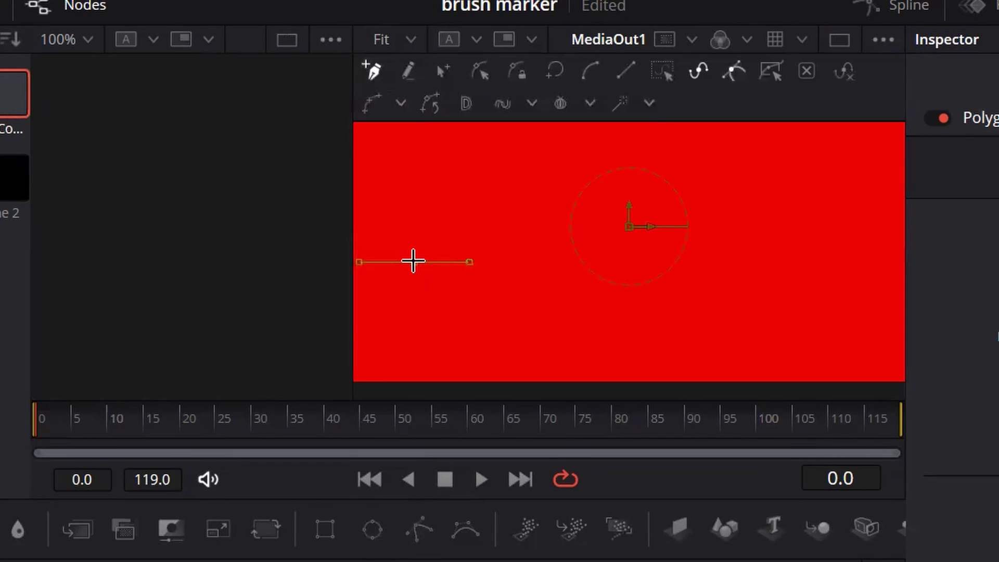
{"action": "left_click", "coordinate": [685, 239]}
{"action": "left_click_drag", "start_coordinate": [738, 237], "coordinate": [792, 238]}
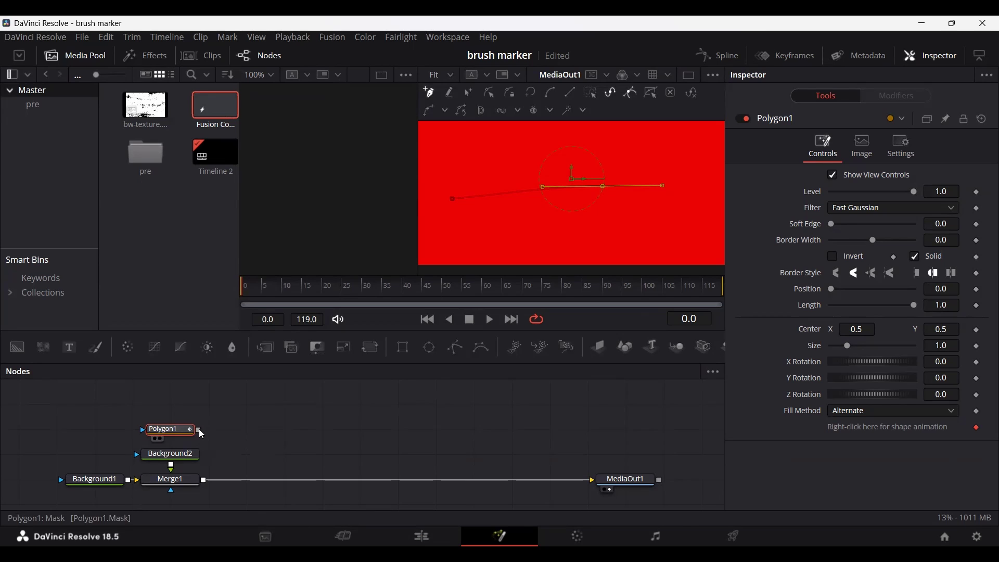
{"action": "left_click_drag", "start_coordinate": [202, 434], "coordinate": [172, 455]}
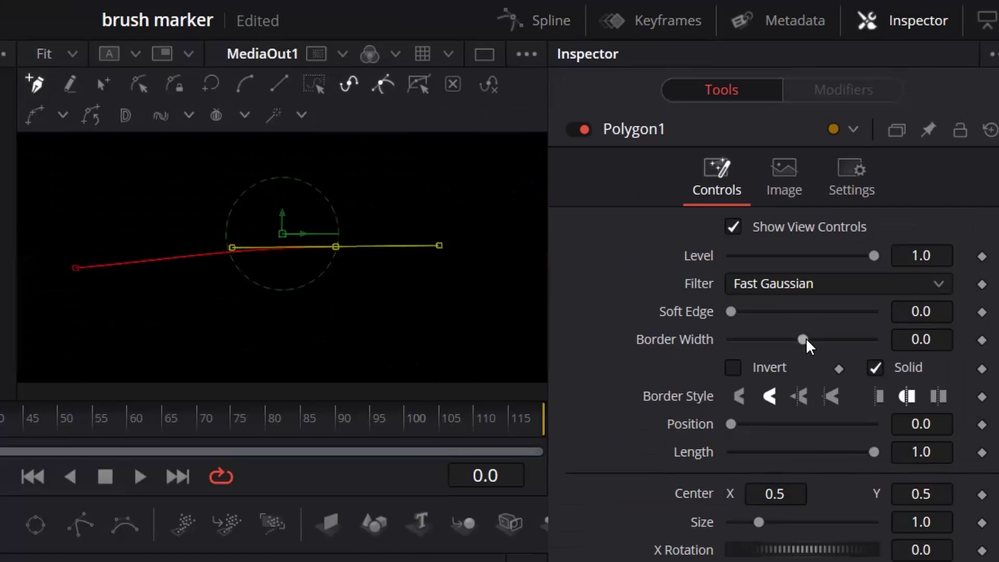
Set the Polygon1 mask's border width to 0.1 and give the stroke flat, squared ends
{"action": "left_click_drag", "start_coordinate": [874, 239], "coordinate": [887, 240]}
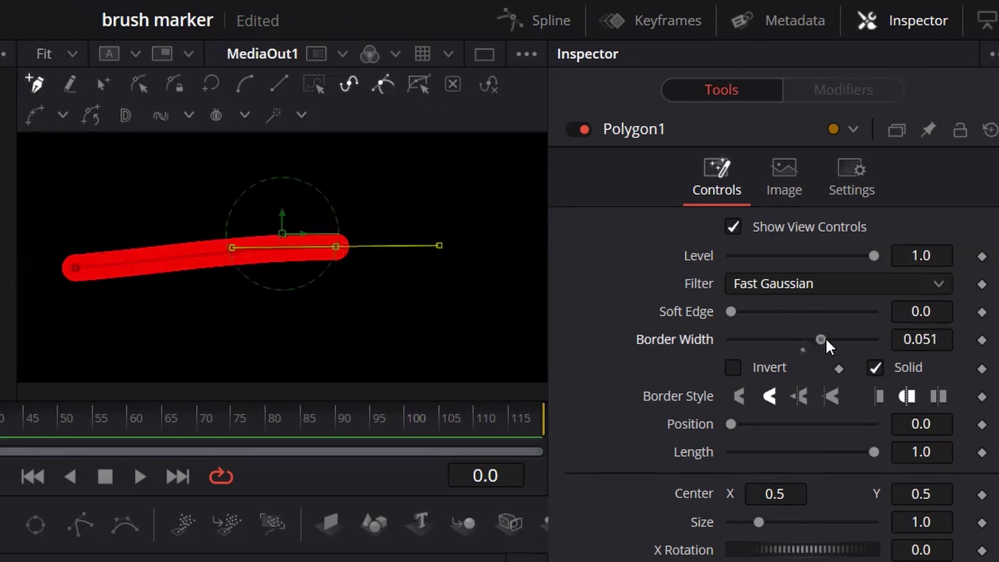
{"action": "left_click_drag", "start_coordinate": [827, 344], "coordinate": [828, 344]}
{"action": "left_click", "coordinate": [916, 340]}
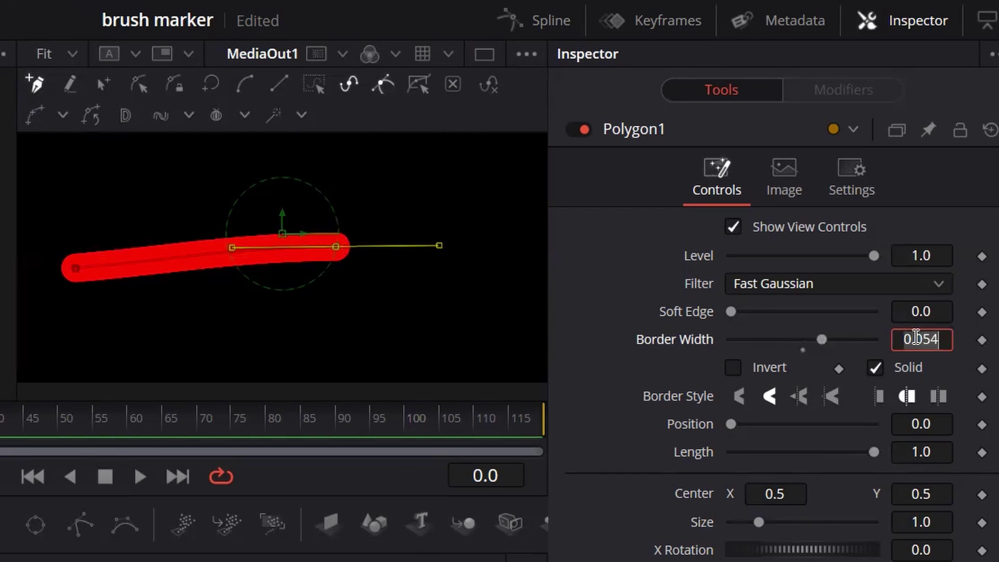
{"action": "type", "text": "0.1"}
{"action": "key", "text": "Tab"}
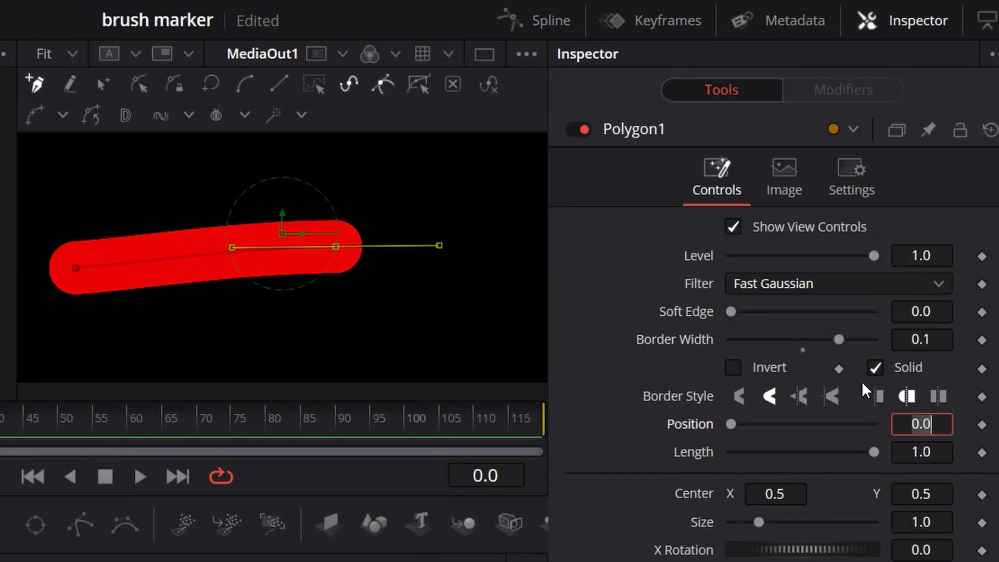
{"action": "left_click", "coordinate": [882, 395]}
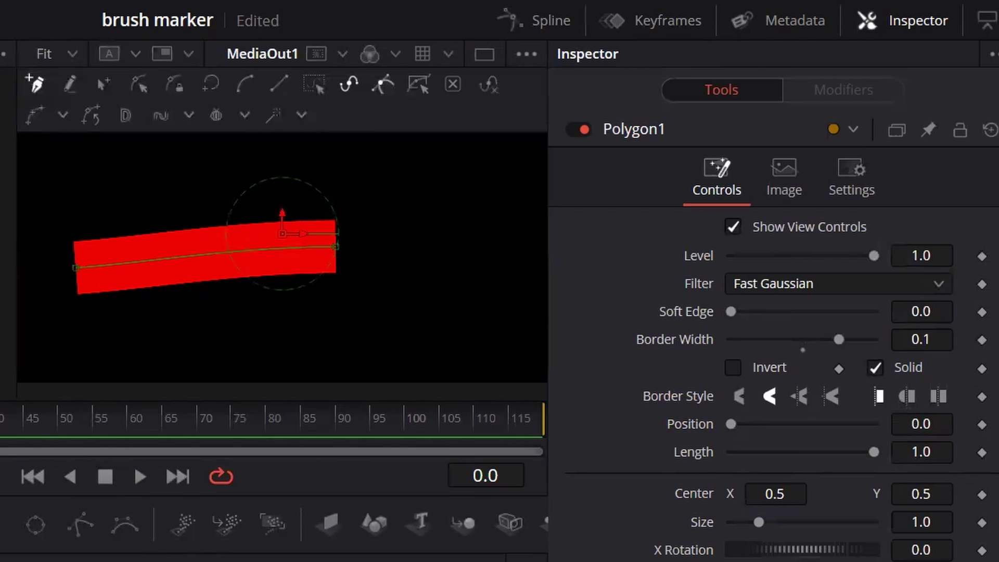
Shift the red stroke horizontally to a Center X of about 0.58 and line up Polygon1 and Background2 in one row
{"action": "left_click_drag", "start_coordinate": [299, 233], "coordinate": [347, 237]}
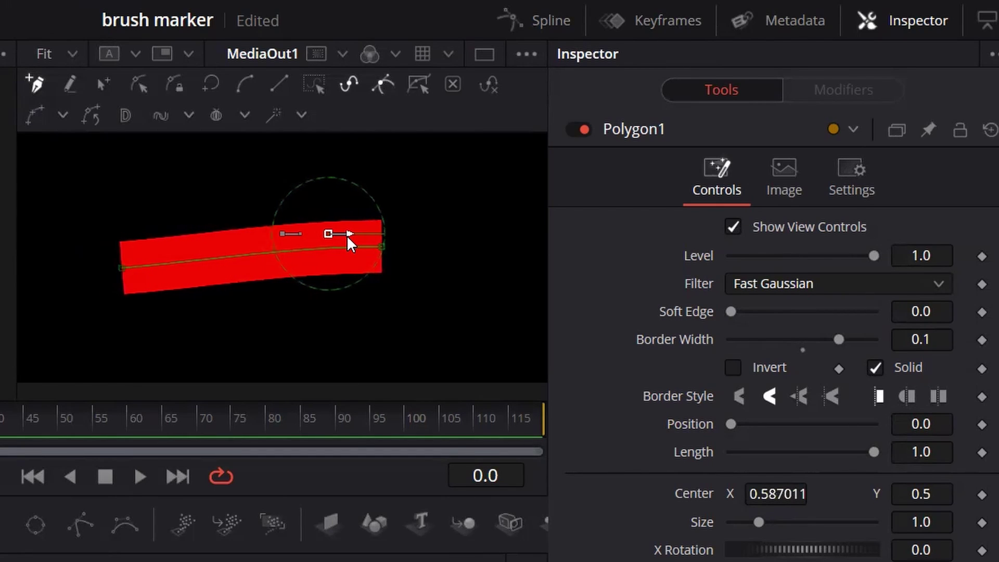
{"action": "left_click", "coordinate": [171, 454]}
{"action": "left_click_drag", "start_coordinate": [167, 429], "coordinate": [94, 429]}
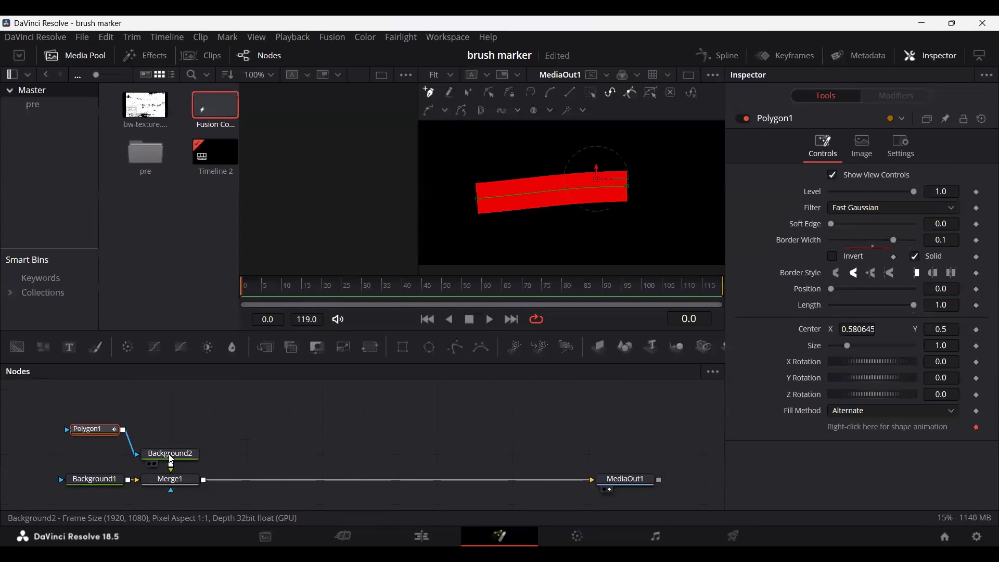
{"action": "left_click_drag", "start_coordinate": [172, 460], "coordinate": [171, 435]}
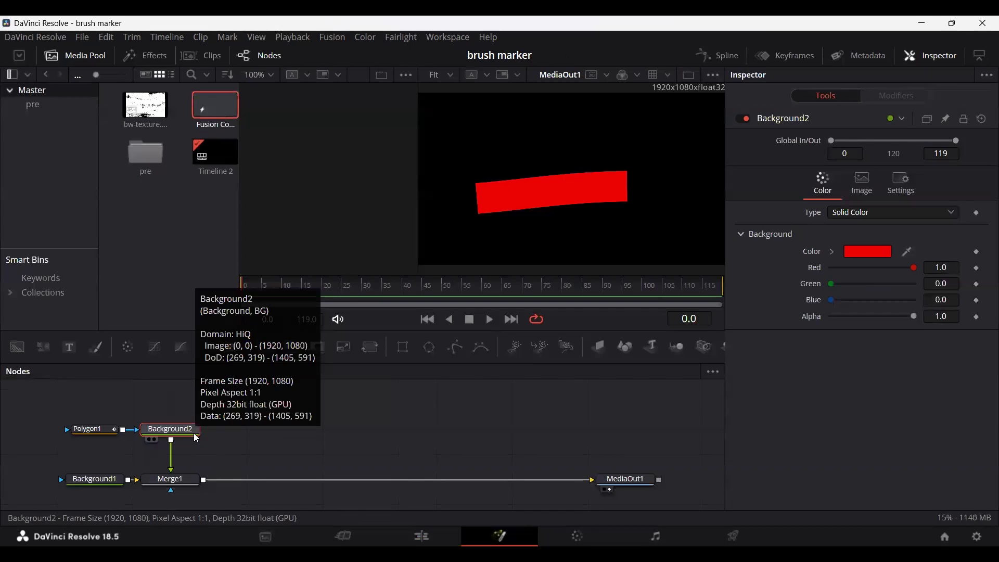
Insert a Displace node between Background2 and Merge1 and feed it with a FastNoise node
{"action": "key", "text": "ctrl+space"}
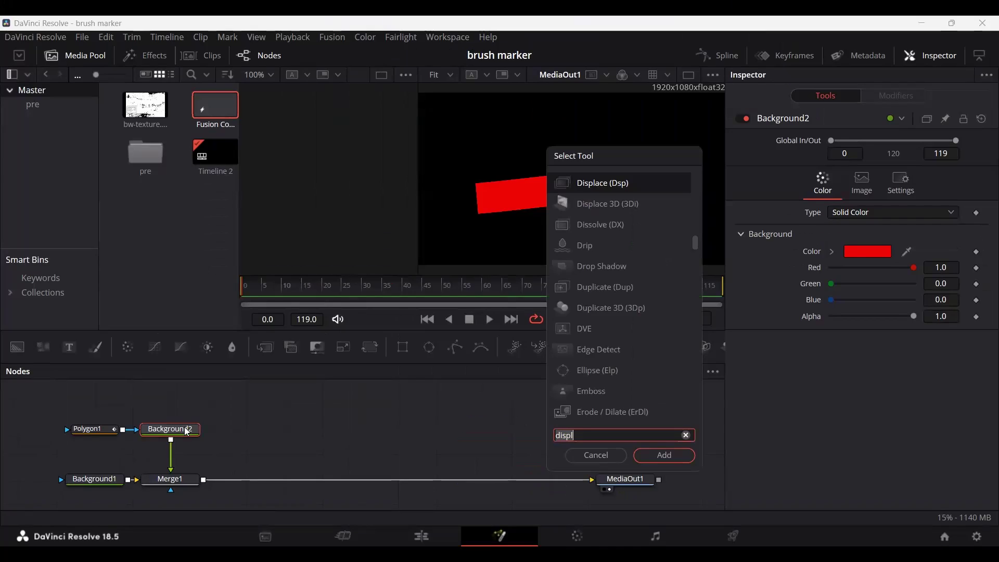
{"action": "key", "text": "Return"}
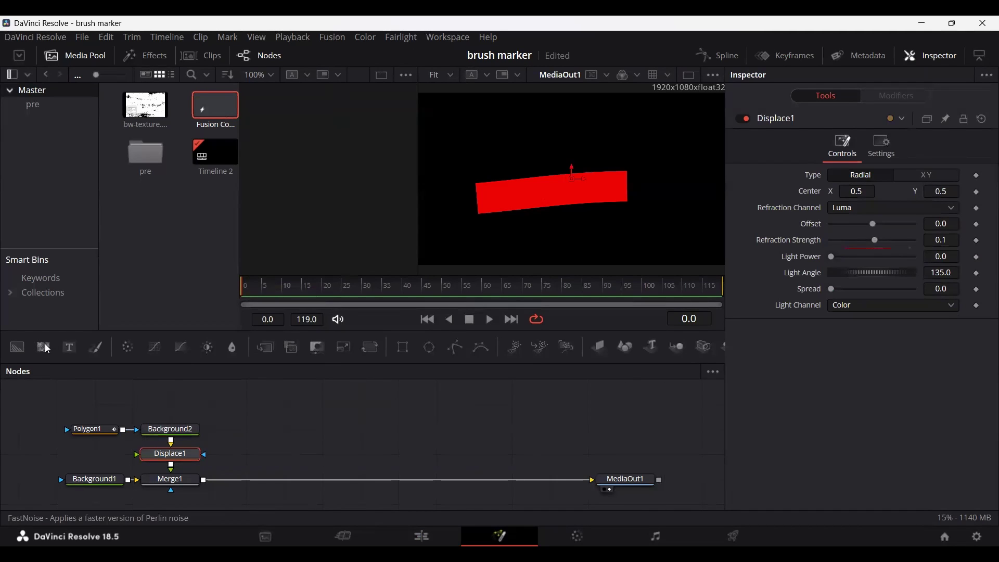
{"action": "left_click_drag", "start_coordinate": [43, 347], "coordinate": [171, 461]}
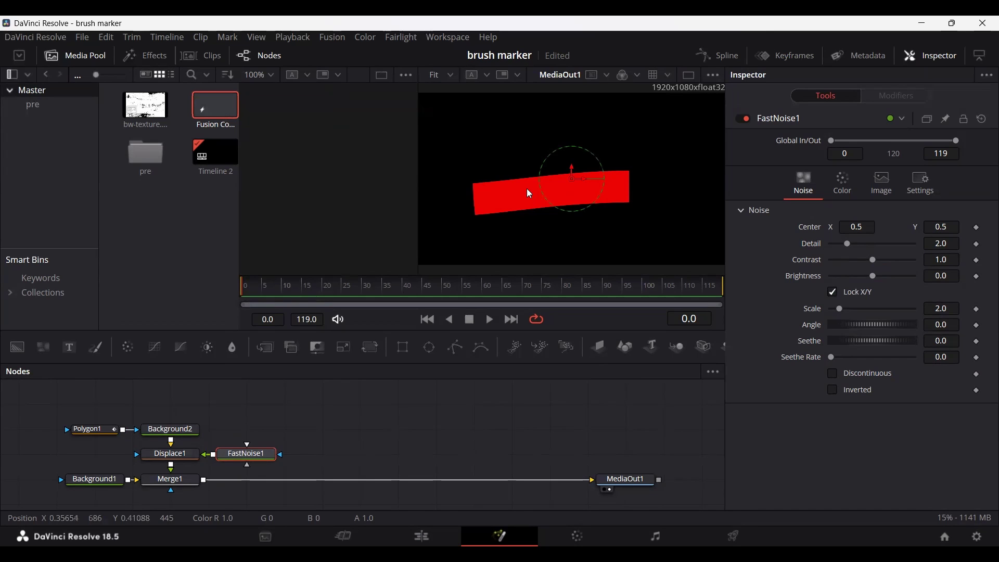
Set the FastNoise1 detail to 10 and its contrast to 5 to roughen the stroke's edges
{"action": "scroll", "coordinate": [525, 188], "scroll_direction": "up", "scroll_amount": 2}
{"action": "scroll", "coordinate": [457, 203], "scroll_direction": "up", "scroll_amount": 2}
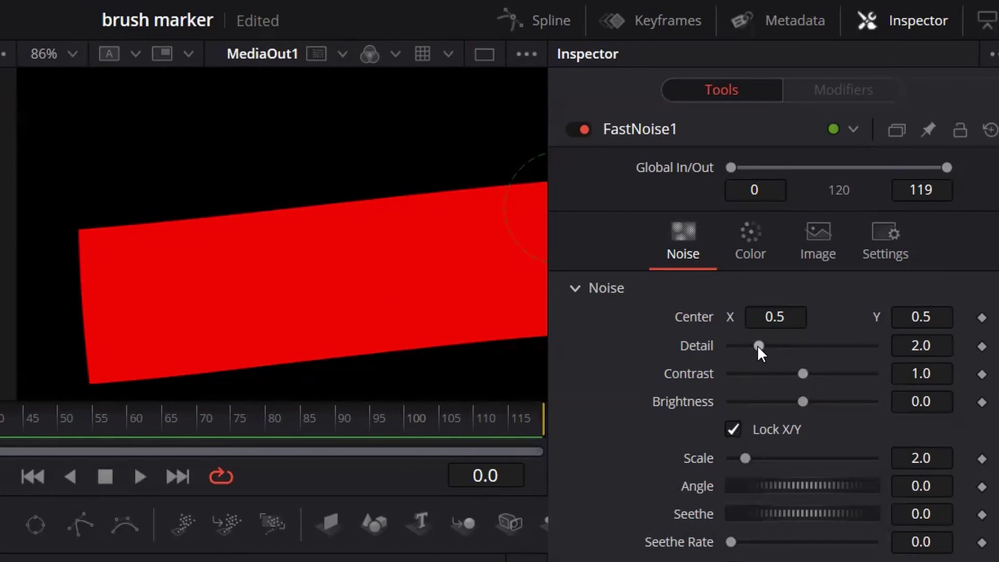
{"action": "left_click_drag", "start_coordinate": [758, 347], "coordinate": [887, 348]}
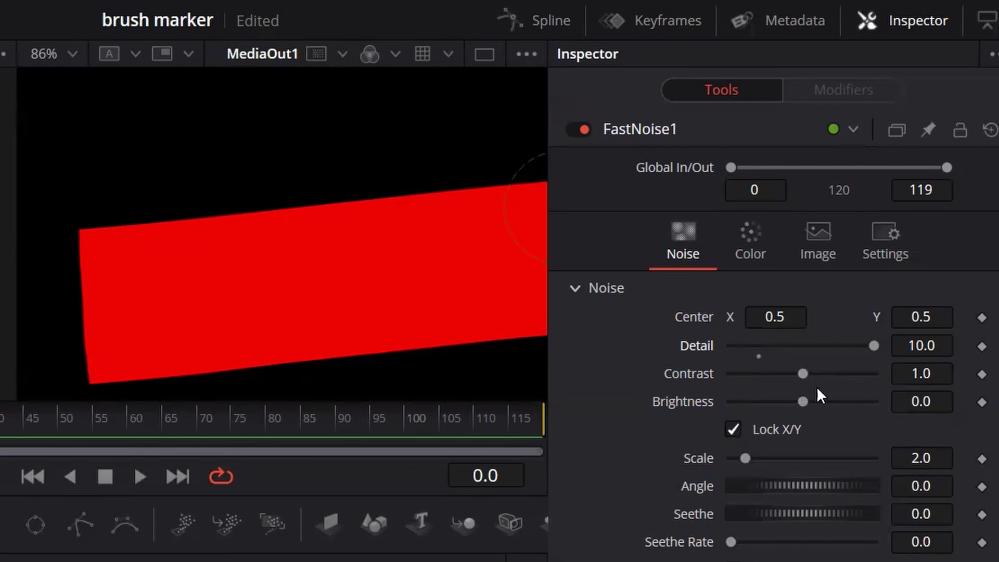
{"action": "left_click_drag", "start_coordinate": [800, 382], "coordinate": [926, 376]}
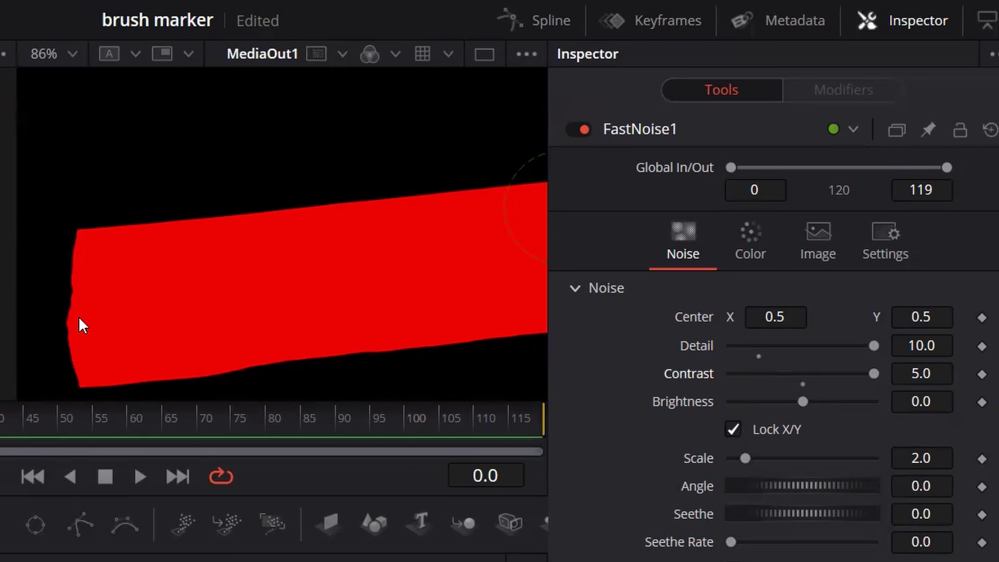
Check the stroke's edges along its length, raise the FastNoise1 scale to 5.98, and save the project
{"action": "mouse_move", "coordinate": [373, 316]}
{"action": "left_mouse_down"}
{"action": "mouse_move", "coordinate": [260, 301]}
{"action": "mouse_move", "coordinate": [3, 341]}
{"action": "mouse_move", "coordinate": [88, 315]}
{"action": "mouse_move", "coordinate": [416, 309]}
{"action": "mouse_move", "coordinate": [395, 311]}
{"action": "left_mouse_up"}
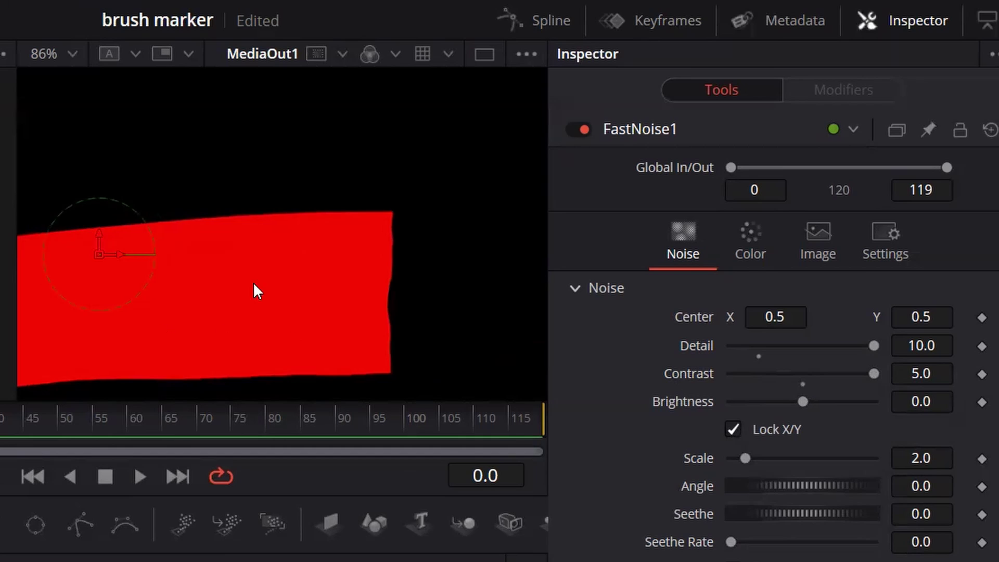
{"action": "scroll", "coordinate": [254, 289], "scroll_direction": "left", "scroll_amount": 5}
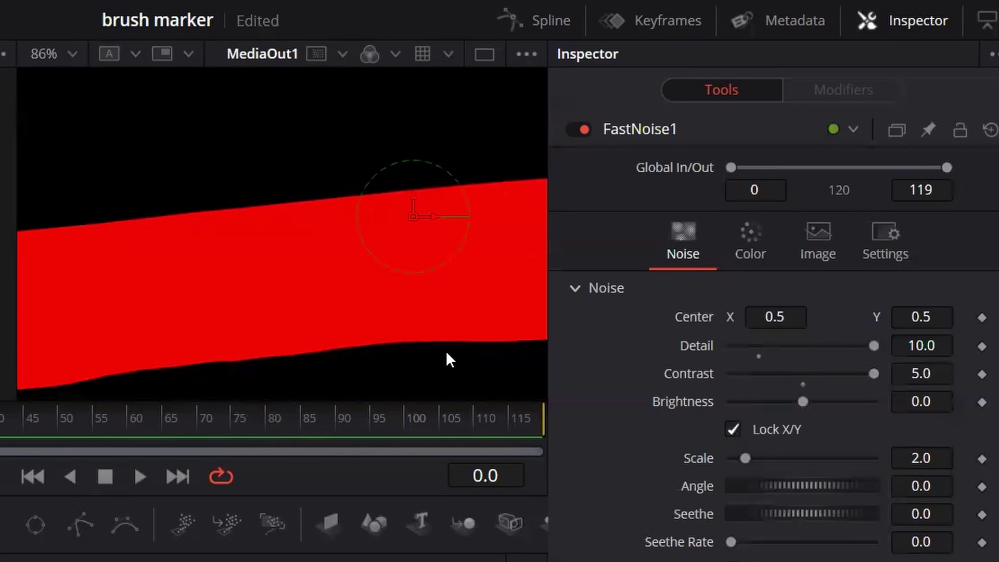
{"action": "mouse_move", "coordinate": [103, 327]}
{"action": "left_mouse_down"}
{"action": "mouse_move", "coordinate": [366, 316]}
{"action": "mouse_move", "coordinate": [186, 312]}
{"action": "left_mouse_up"}
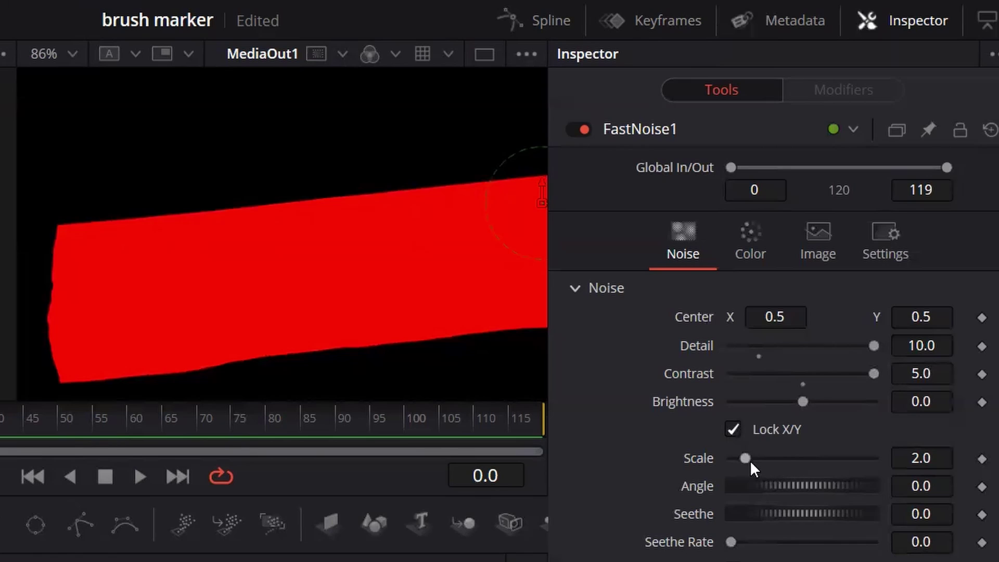
{"action": "left_click_drag", "start_coordinate": [750, 460], "coordinate": [772, 458]}
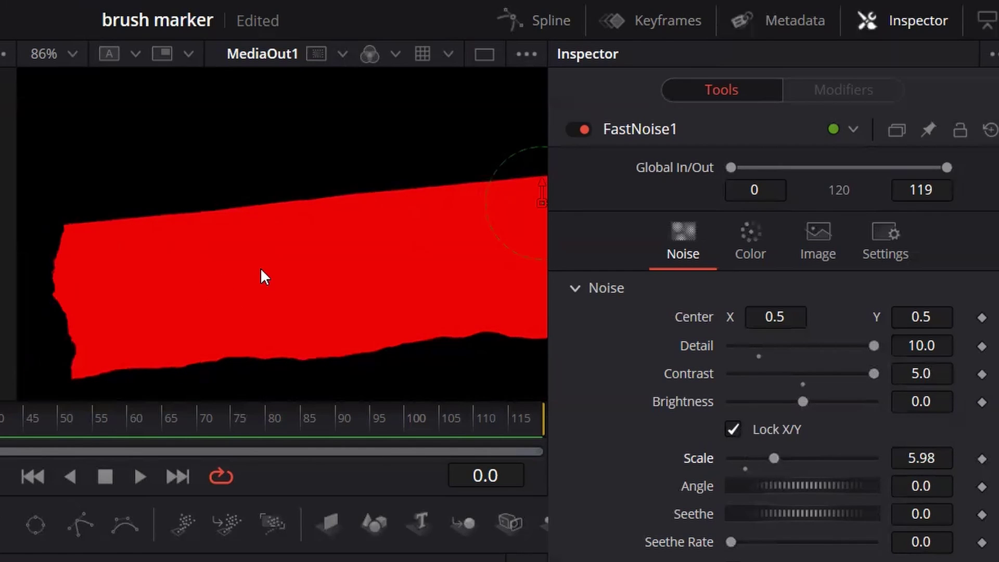
{"action": "mouse_move", "coordinate": [382, 256]}
{"action": "left_mouse_down"}
{"action": "mouse_move", "coordinate": [123, 326]}
{"action": "mouse_move", "coordinate": [11, 306]}
{"action": "mouse_move", "coordinate": [399, 262]}
{"action": "left_mouse_up"}
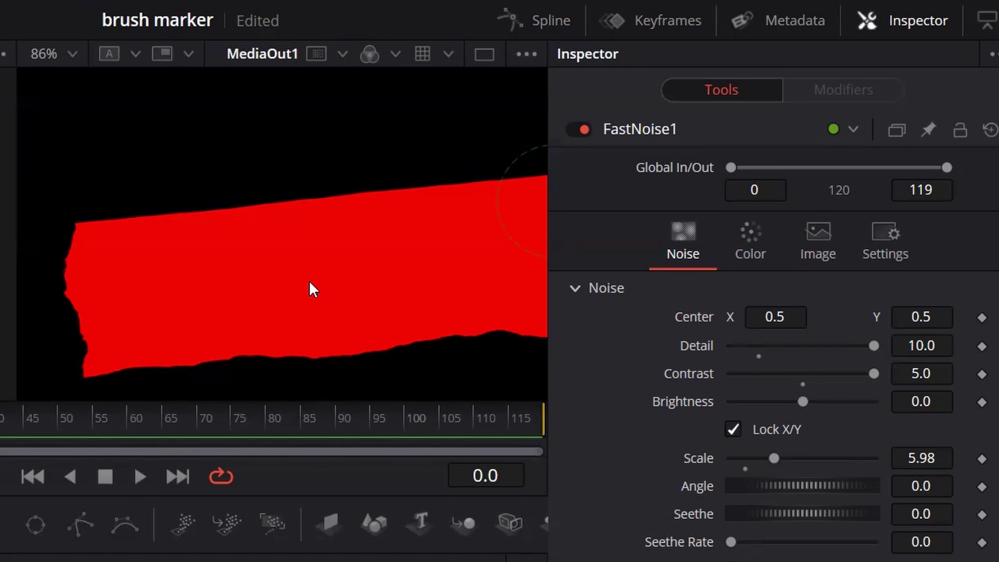
{"action": "key", "text": "ctrl+s"}
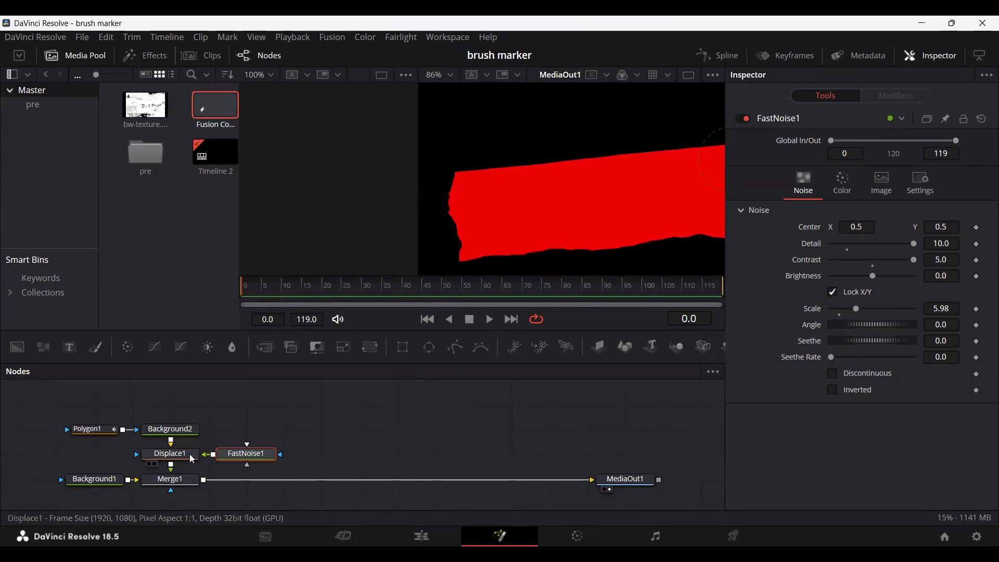
Try adjusting the red and green levels of Background2's solid color and bring the whole stroke into view
{"action": "left_click", "coordinate": [191, 434]}
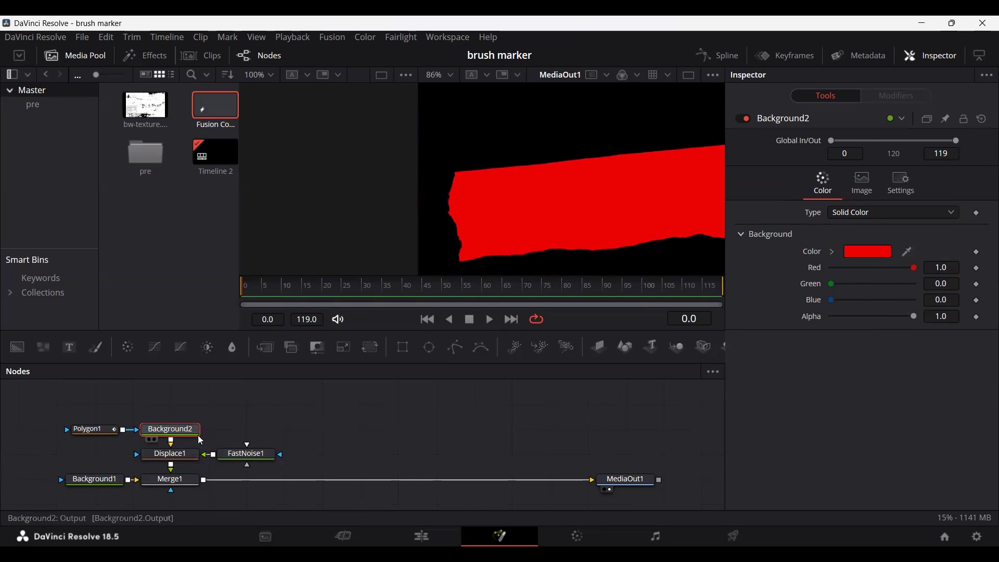
{"action": "mouse_move", "coordinate": [915, 267]}
{"action": "left_mouse_down"}
{"action": "mouse_move", "coordinate": [856, 277]}
{"action": "mouse_move", "coordinate": [917, 275]}
{"action": "left_mouse_up"}
{"action": "left_click_drag", "start_coordinate": [832, 284], "coordinate": [802, 297]}
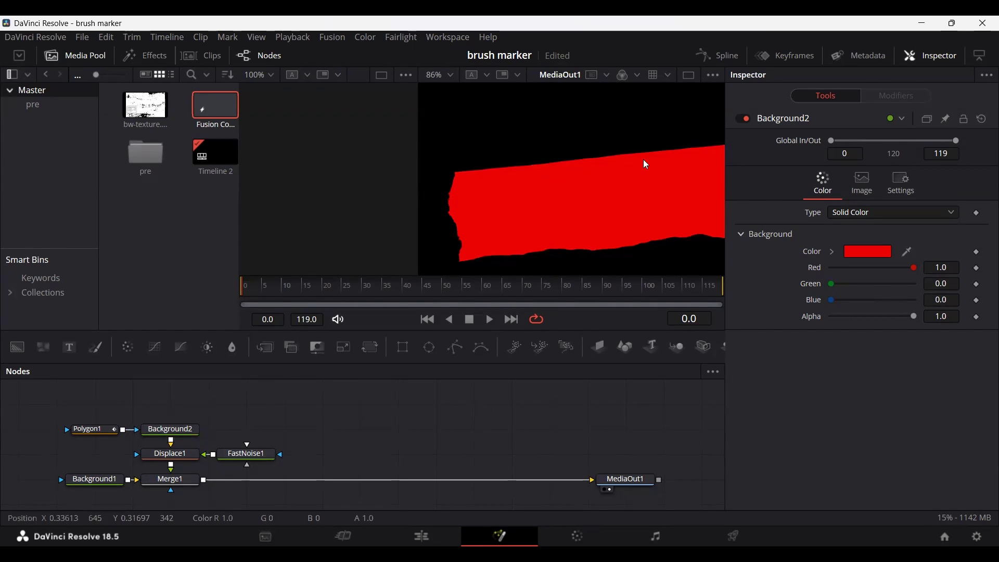
{"action": "left_click_drag", "start_coordinate": [654, 206], "coordinate": [631, 209]}
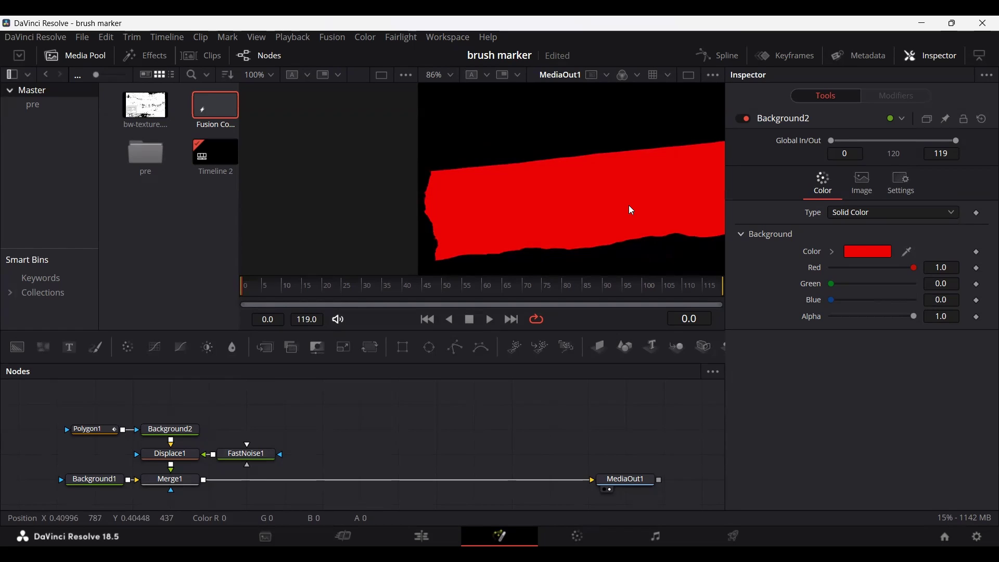
{"action": "scroll", "coordinate": [631, 210], "scroll_direction": "down", "scroll_amount": 2}
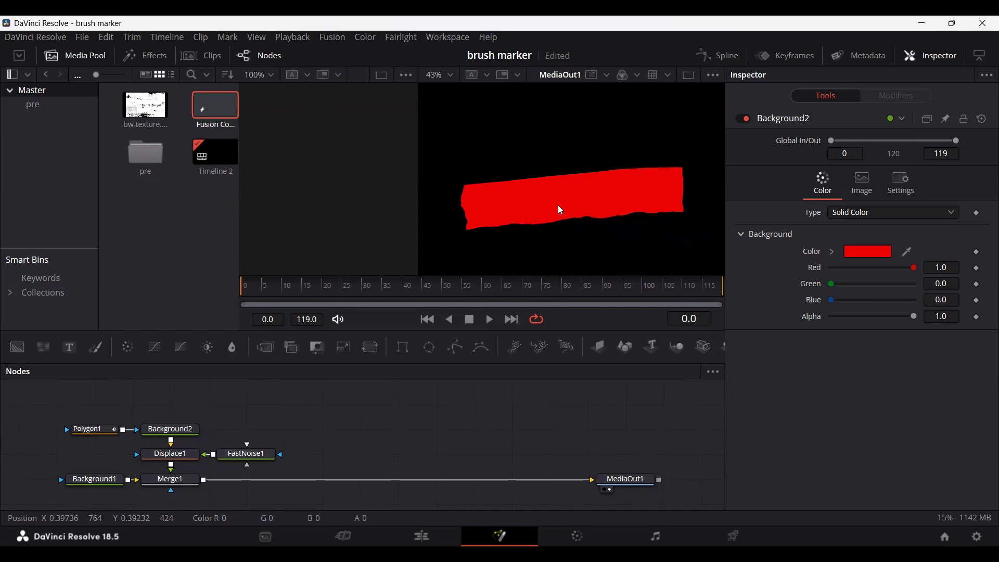
Add bw-texture.png from the media pool to the node graph and merge it over Merge1's output
{"action": "left_click", "coordinate": [147, 108]}
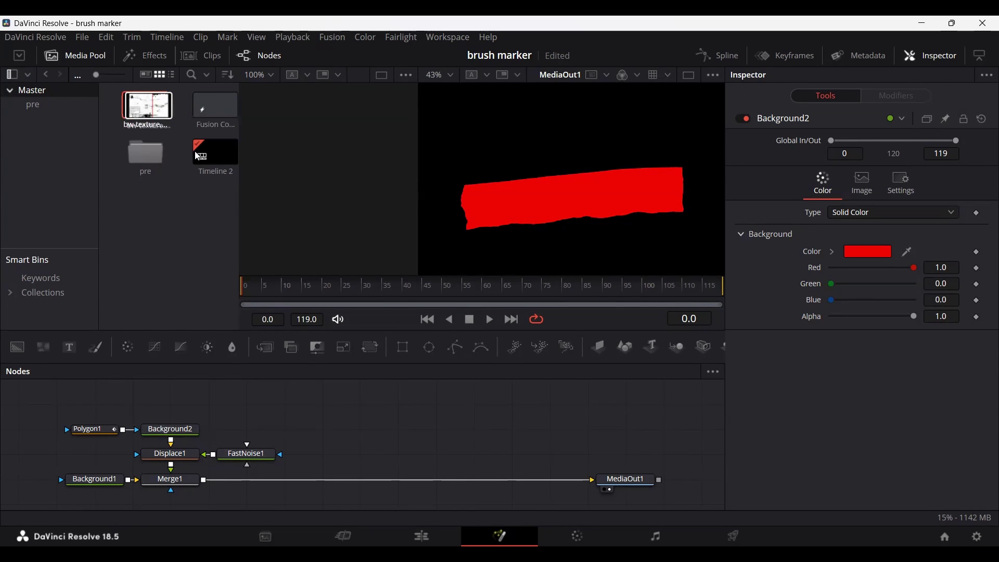
{"action": "left_click_drag", "start_coordinate": [304, 458], "coordinate": [319, 455]}
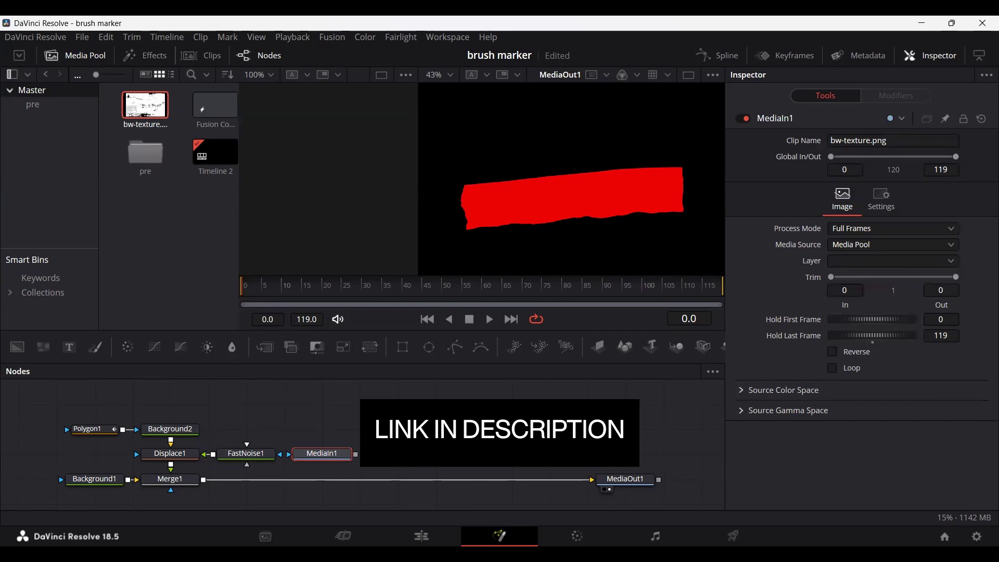
{"action": "left_click_drag", "start_coordinate": [357, 455], "coordinate": [218, 492]}
{"action": "left_click_drag", "start_coordinate": [203, 481], "coordinate": [203, 479]}
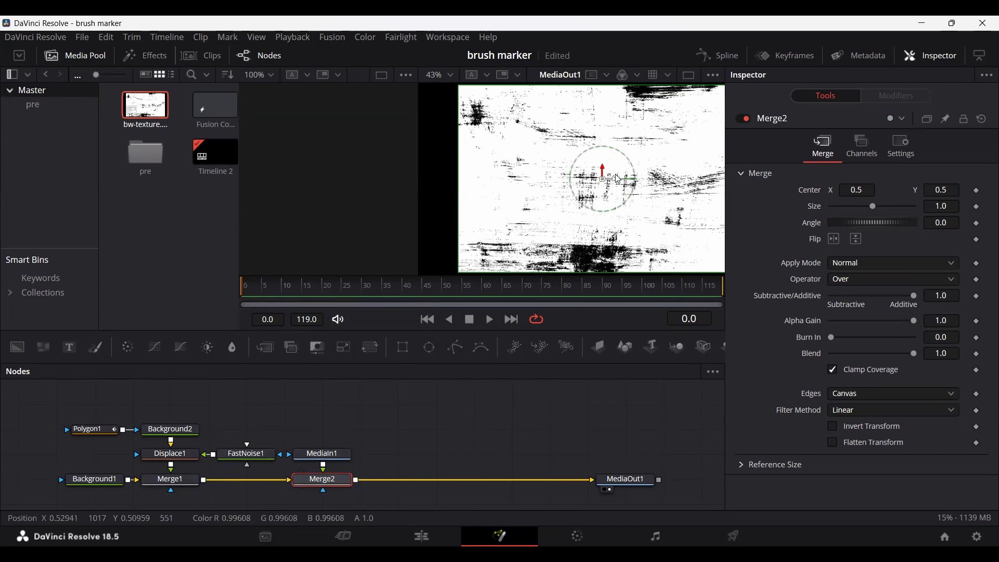
Set Merge2's apply mode to Screen and its operator to In so the texture is confined to the stroke
{"action": "scroll", "coordinate": [598, 203], "scroll_direction": "down", "scroll_amount": 2}
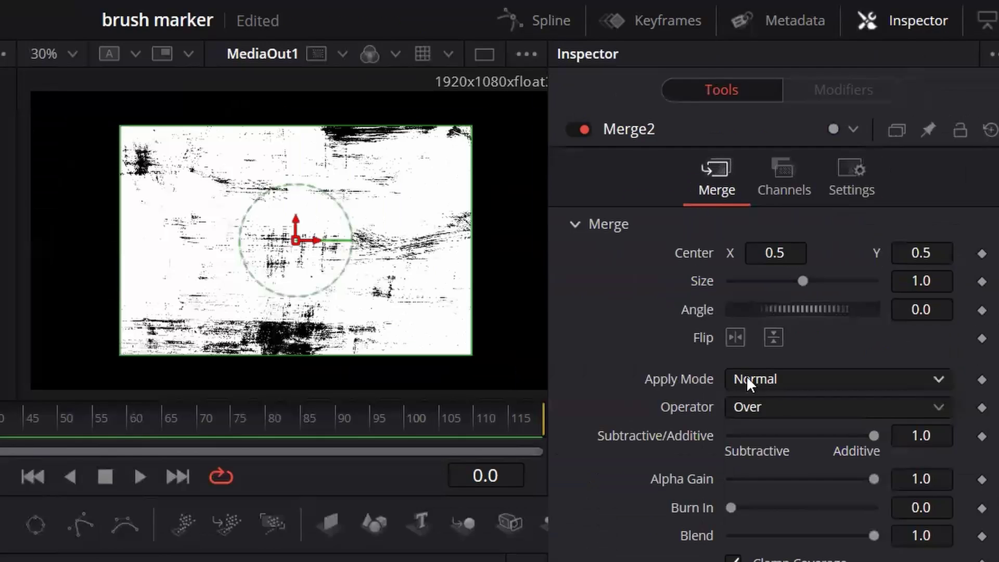
{"action": "left_click", "coordinate": [764, 377]}
{"action": "left_click", "coordinate": [764, 428]}
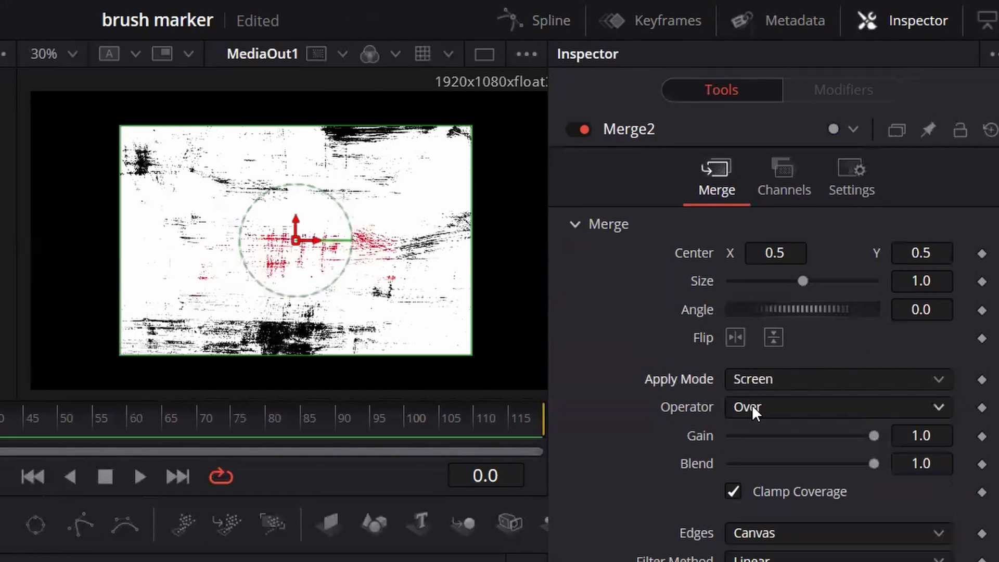
{"action": "left_click", "coordinate": [752, 407]}
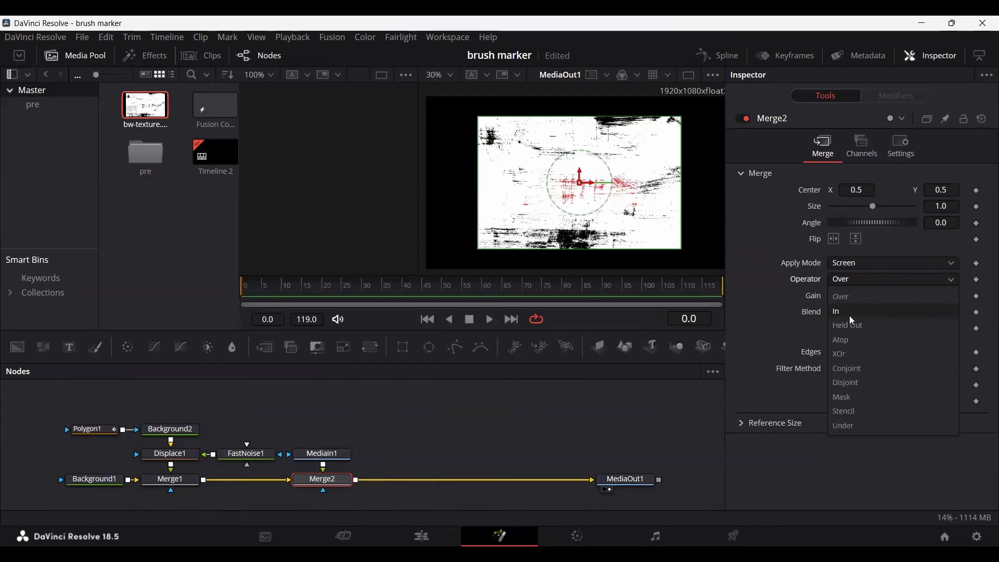
{"action": "left_click", "coordinate": [774, 466]}
Make Background1 transparent with alpha 0 and reposition the texture in Merge2 to a center of about X 0.455, Y 0.624
{"action": "left_click", "coordinate": [96, 479]}
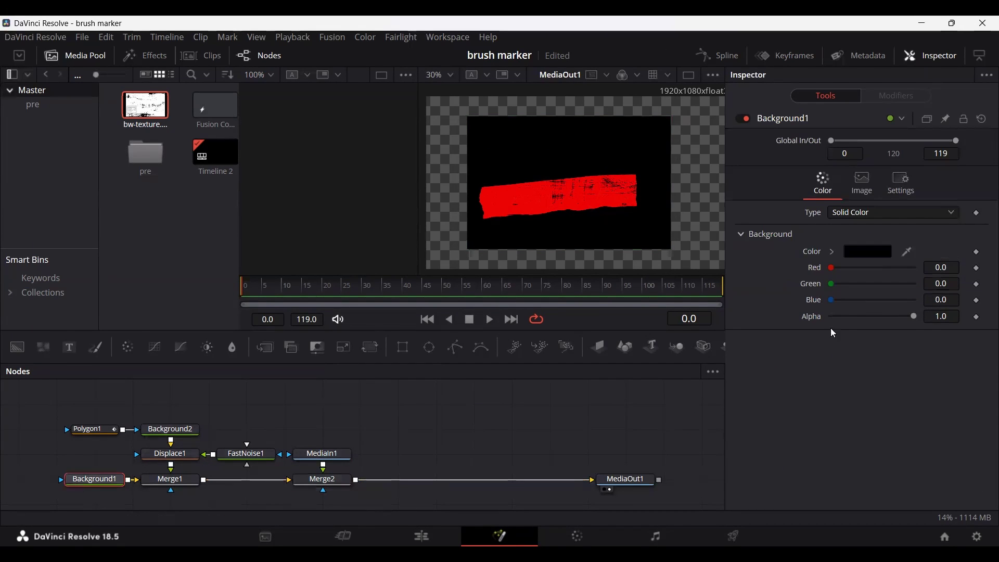
{"action": "left_click_drag", "start_coordinate": [917, 317], "coordinate": [751, 326]}
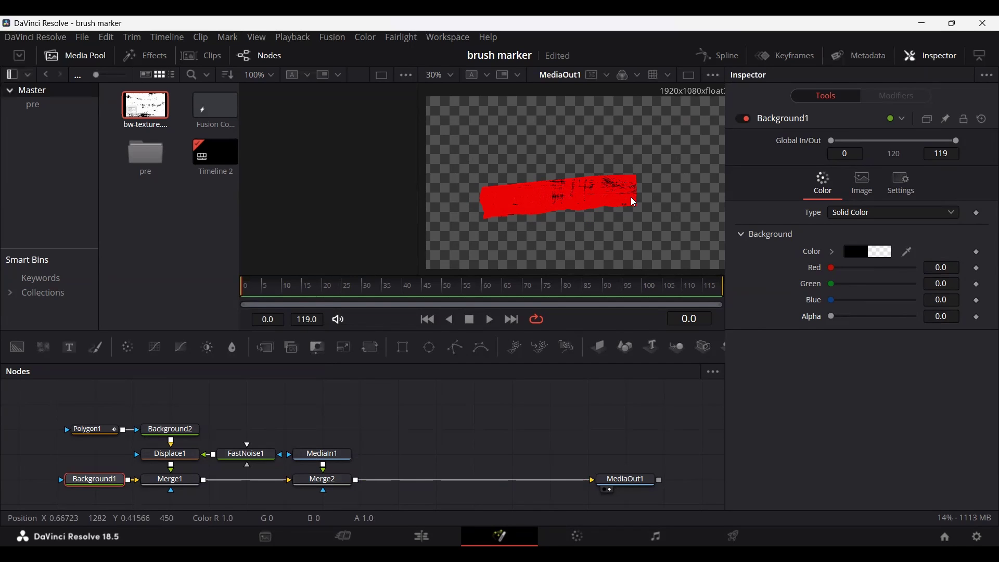
{"action": "left_click", "coordinate": [323, 479]}
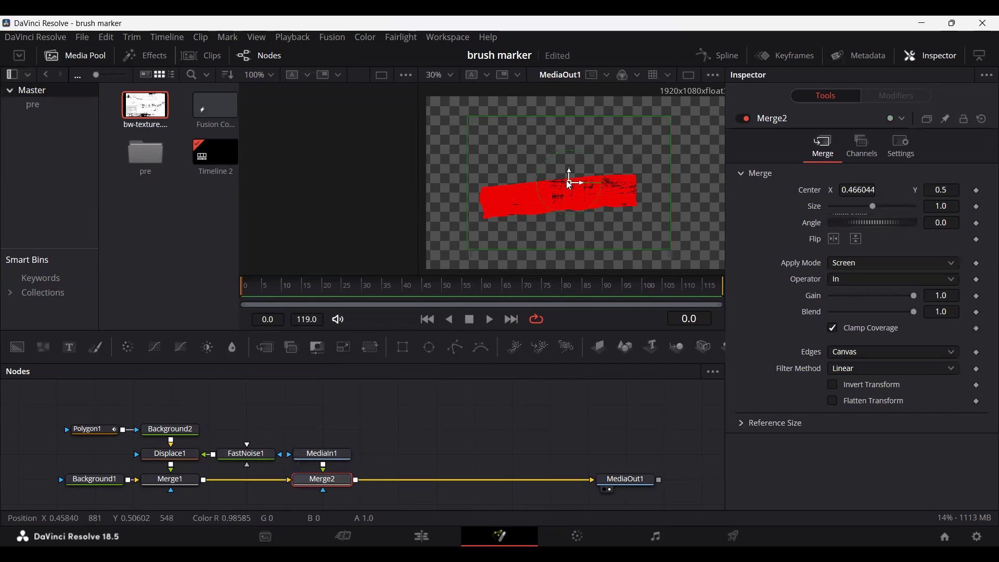
{"action": "left_click_drag", "start_coordinate": [561, 202], "coordinate": [566, 162]}
{"action": "left_click", "coordinate": [510, 439]}
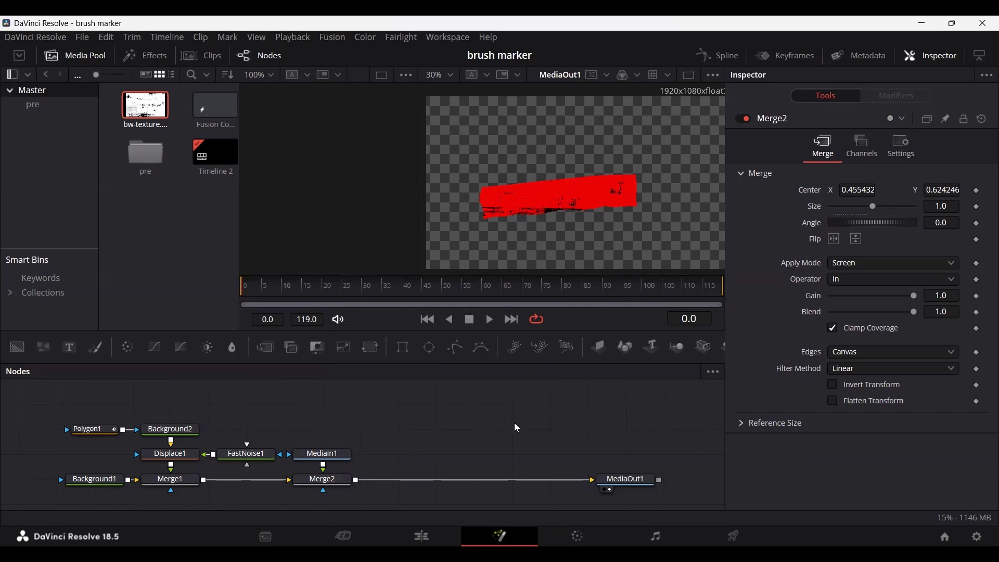
Keyframe Polygon1's Length from 0.0 at frame 0 to 1.0 at frame 20 and play back the stroke animation
{"action": "left_click_drag", "start_coordinate": [269, 290], "coordinate": [399, 300]}
{"action": "left_click_drag", "start_coordinate": [332, 301], "coordinate": [324, 300]}
{"action": "left_click", "coordinate": [91, 432]}
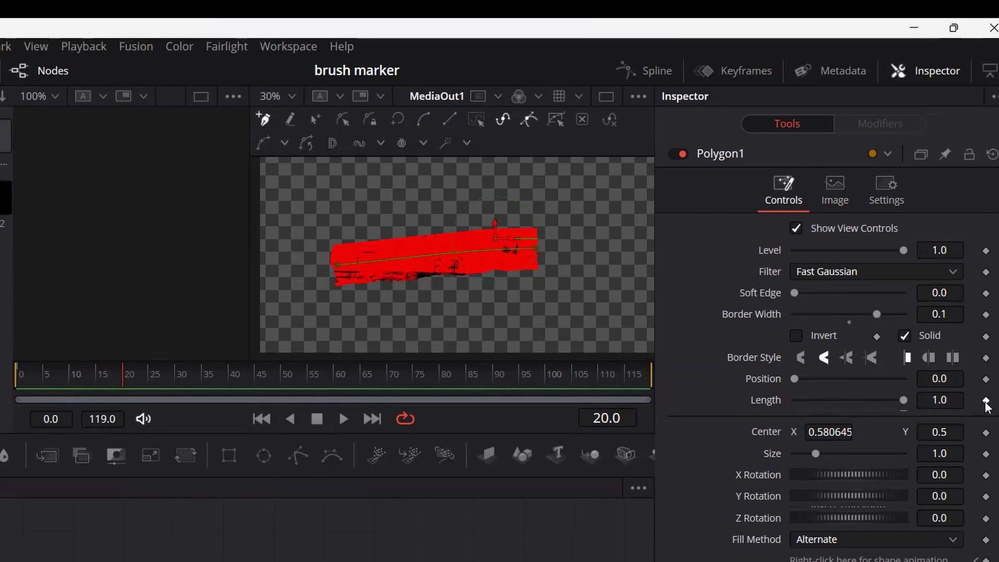
{"action": "left_click", "coordinate": [986, 401]}
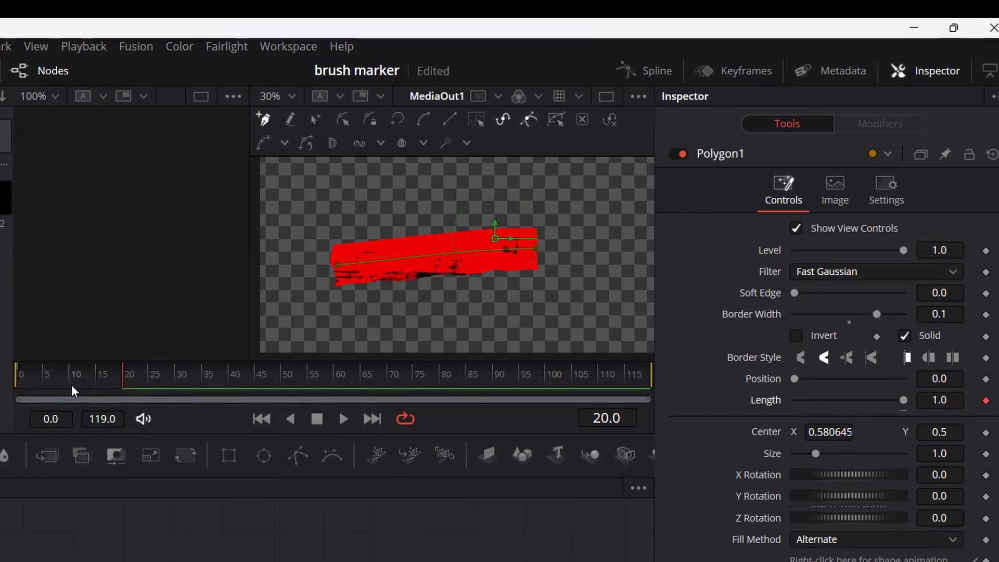
{"action": "left_click_drag", "start_coordinate": [71, 388], "coordinate": [16, 388]}
{"action": "left_click_drag", "start_coordinate": [900, 398], "coordinate": [738, 423]}
{"action": "left_click", "coordinate": [324, 553]}
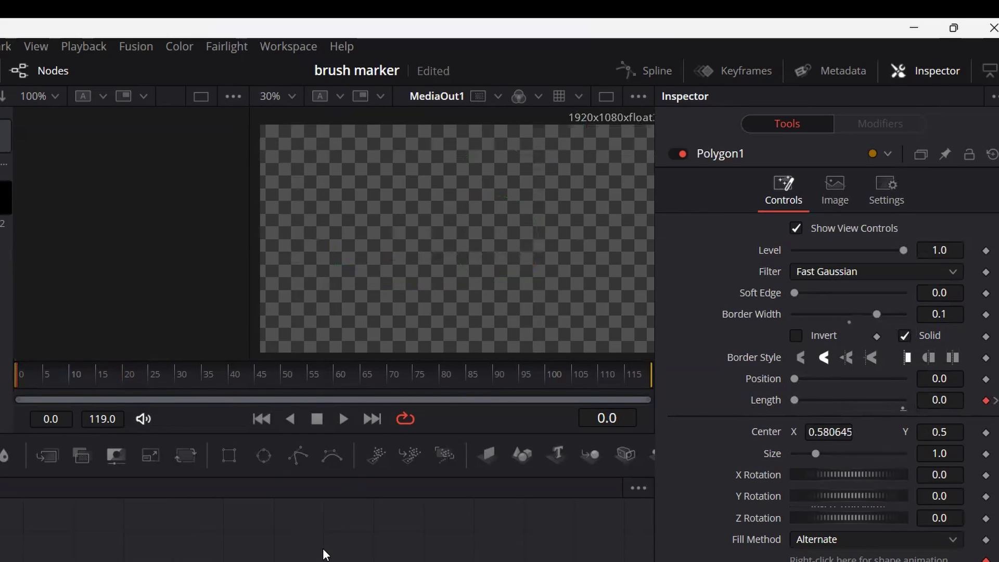
{"action": "key", "text": "space"}
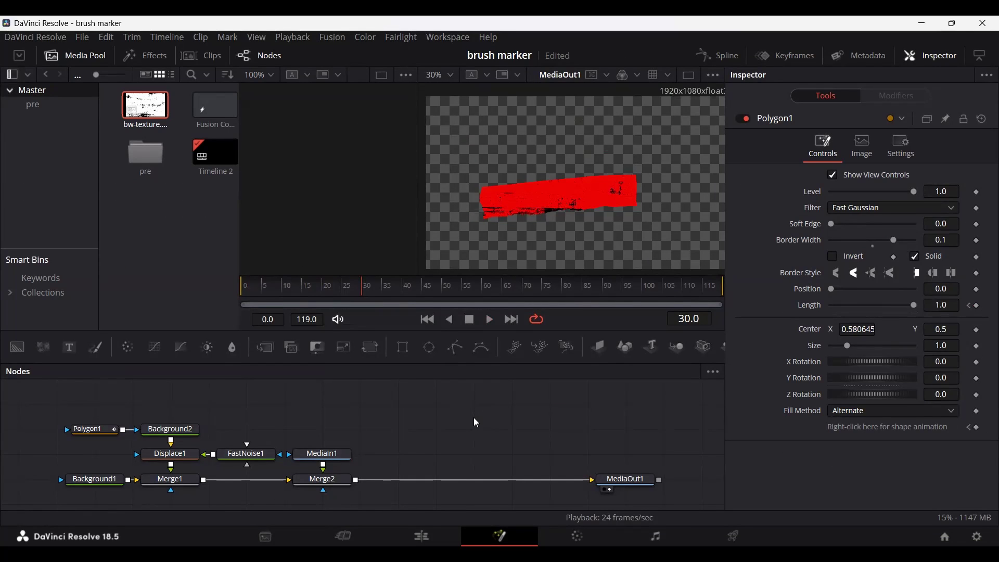
Display Polygon1's animation curves in the Spline editor, fit them in view, and smooth the Length keyframes
{"action": "left_click", "coordinate": [718, 55]}
{"action": "left_click", "coordinate": [382, 405]}
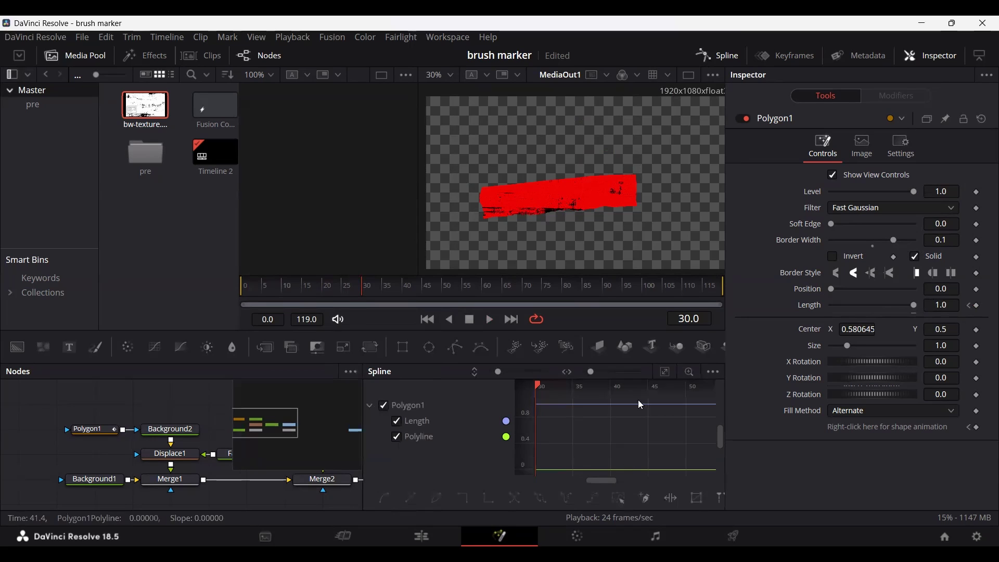
{"action": "left_click", "coordinate": [665, 374]}
{"action": "scroll", "coordinate": [643, 401], "scroll_direction": "down", "scroll_amount": 3}
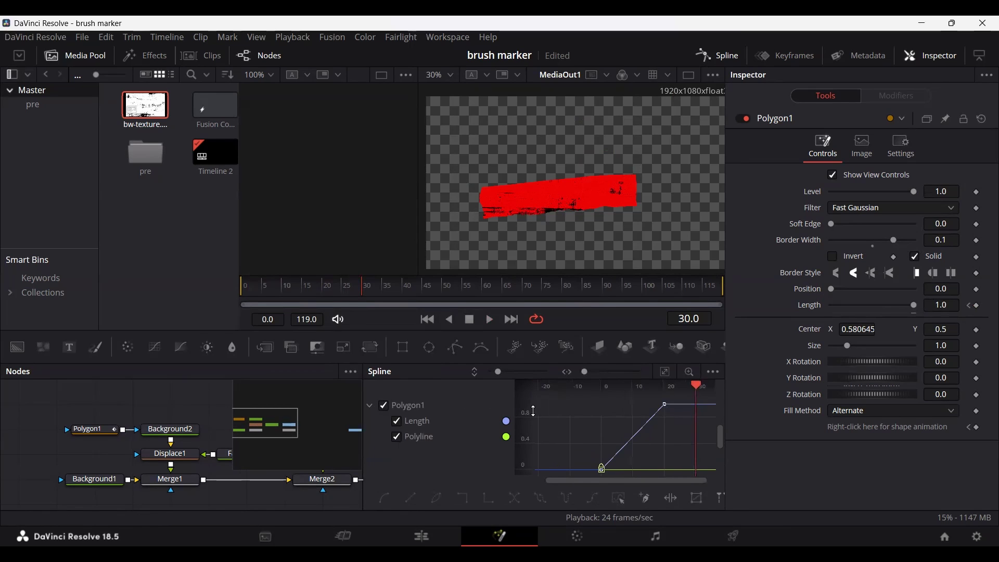
{"action": "left_click", "coordinate": [682, 416]}
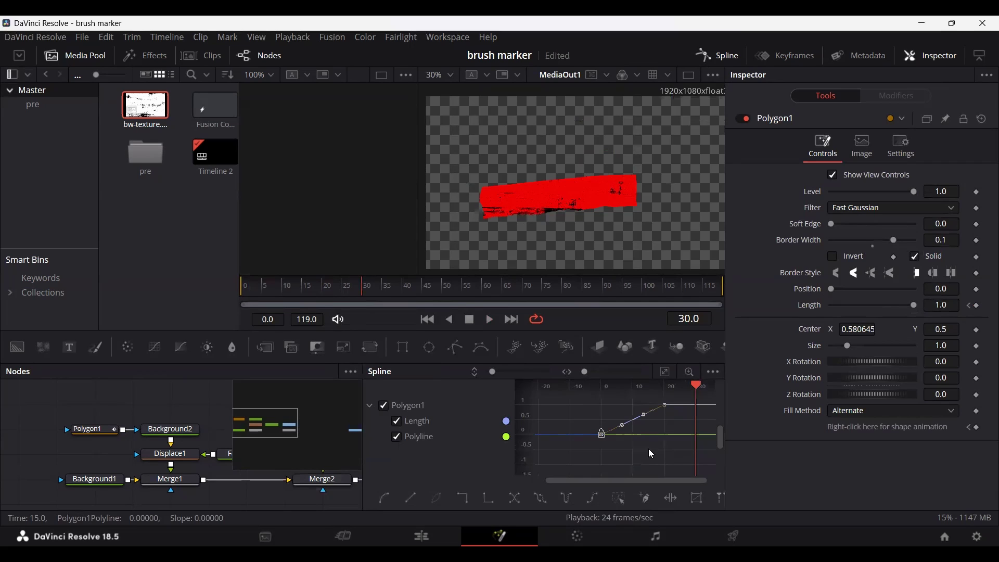
{"action": "key", "text": "shift+s"}
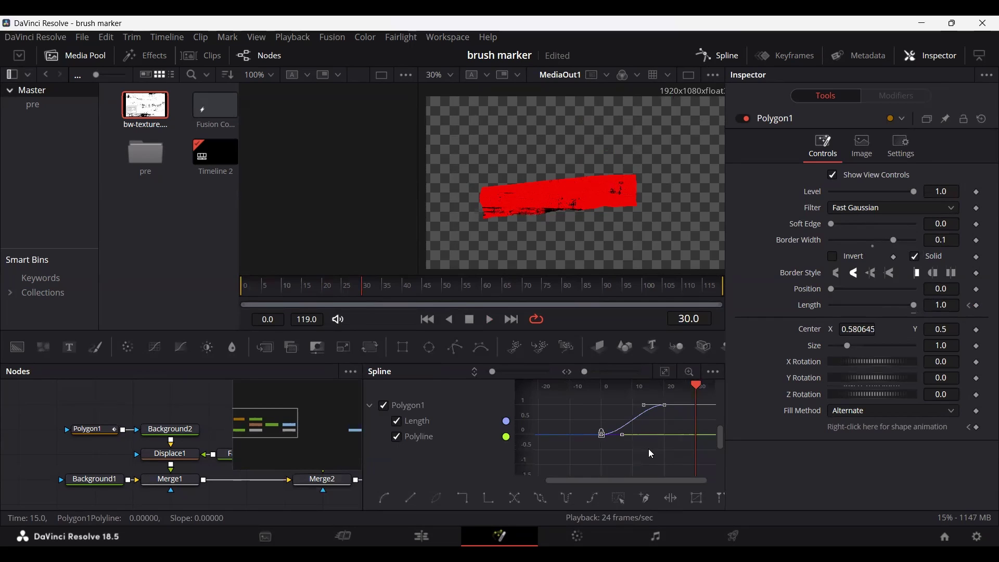
Isolate Polygon1's Length curve, extend both keyframe handles for a stronger ease-in and ease-out, and play back the animation
{"action": "left_click", "coordinate": [396, 436]}
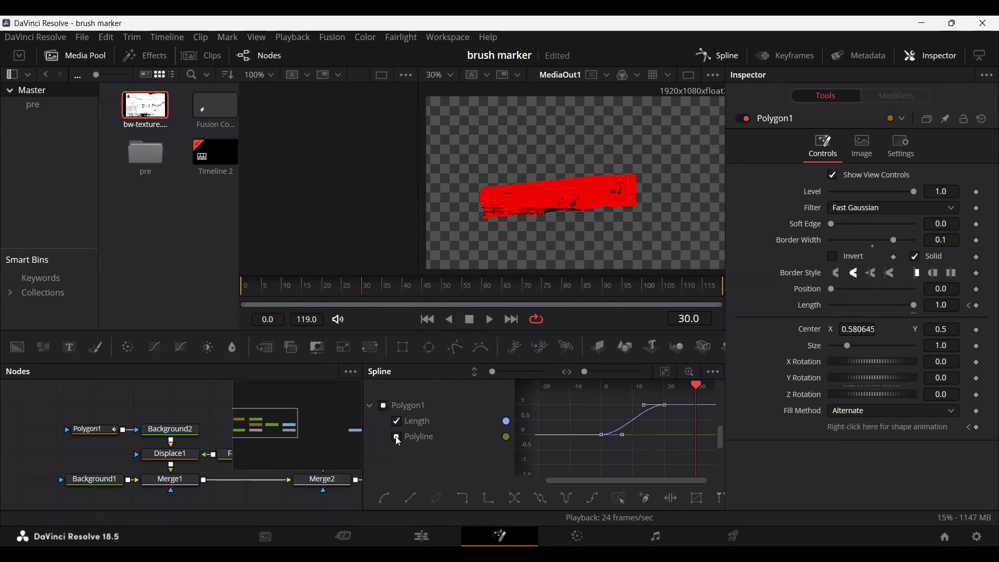
{"action": "left_click", "coordinate": [434, 427]}
{"action": "left_click", "coordinate": [665, 372]}
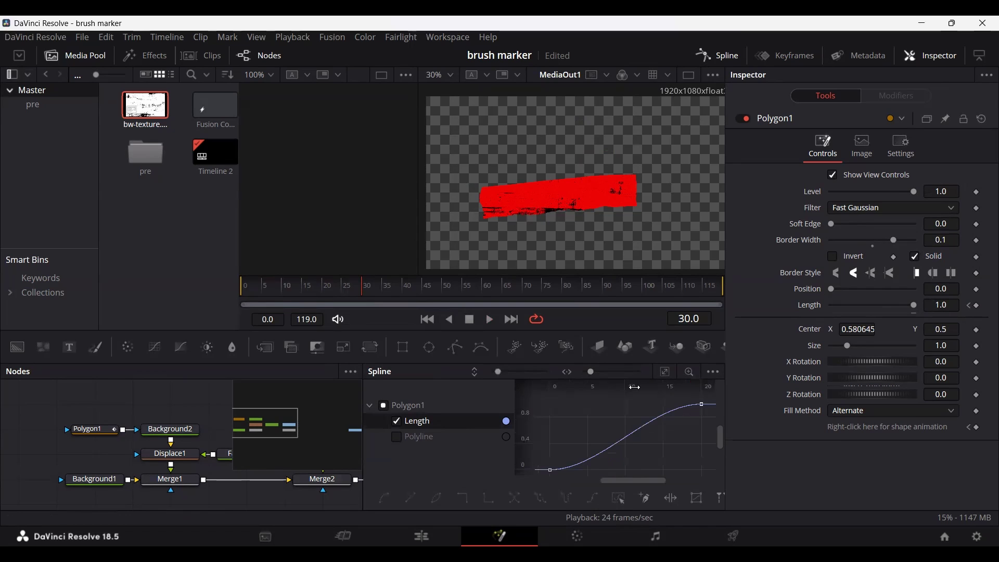
{"action": "scroll", "coordinate": [635, 387], "scroll_direction": "down", "scroll_amount": 3}
{"action": "left_click_drag", "start_coordinate": [549, 437], "coordinate": [629, 452]}
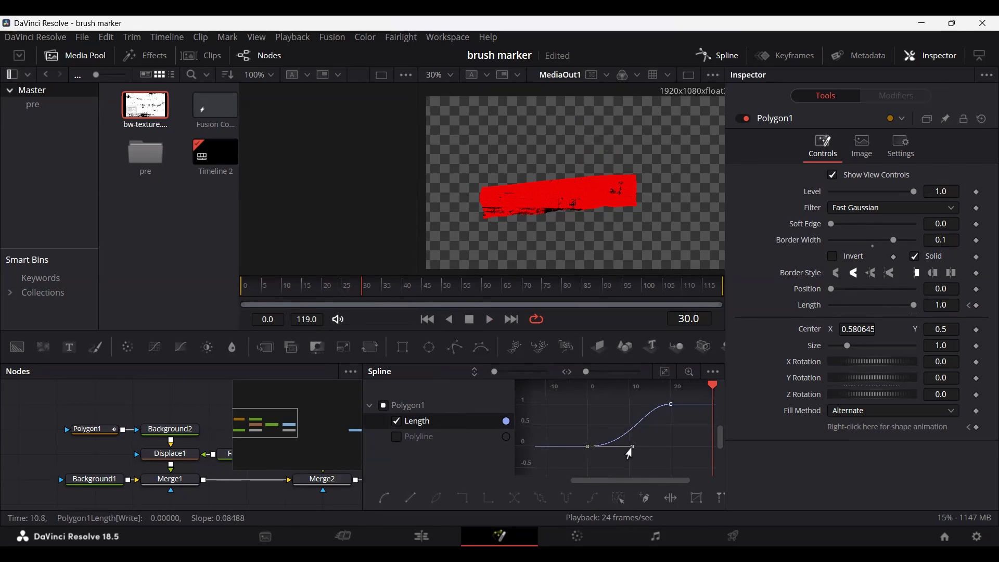
{"action": "left_click_drag", "start_coordinate": [646, 398], "coordinate": [683, 425]}
{"action": "left_click", "coordinate": [625, 405]}
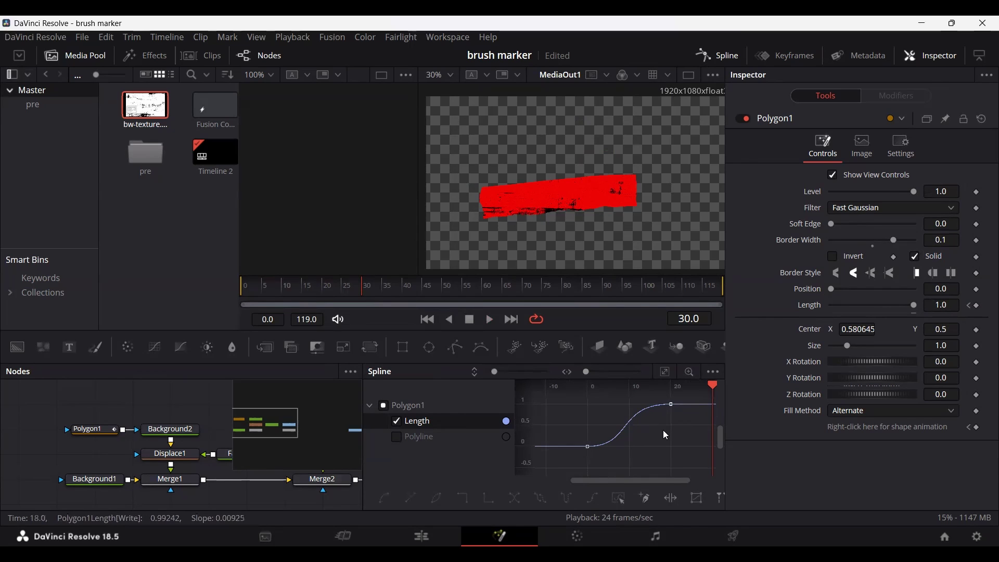
{"action": "left_click", "coordinate": [238, 295]}
{"action": "key", "text": "space"}
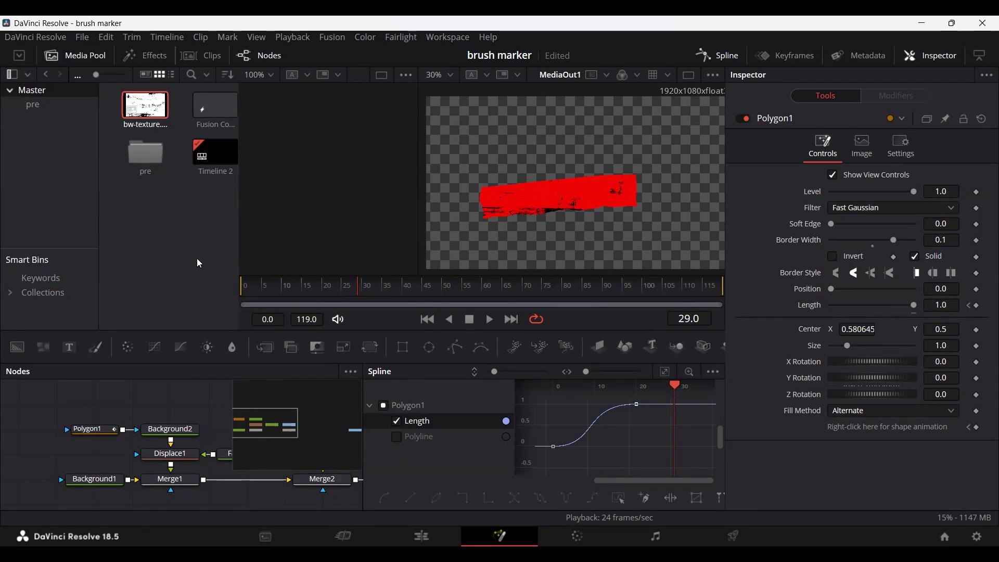
{"action": "left_click", "coordinate": [718, 55]}
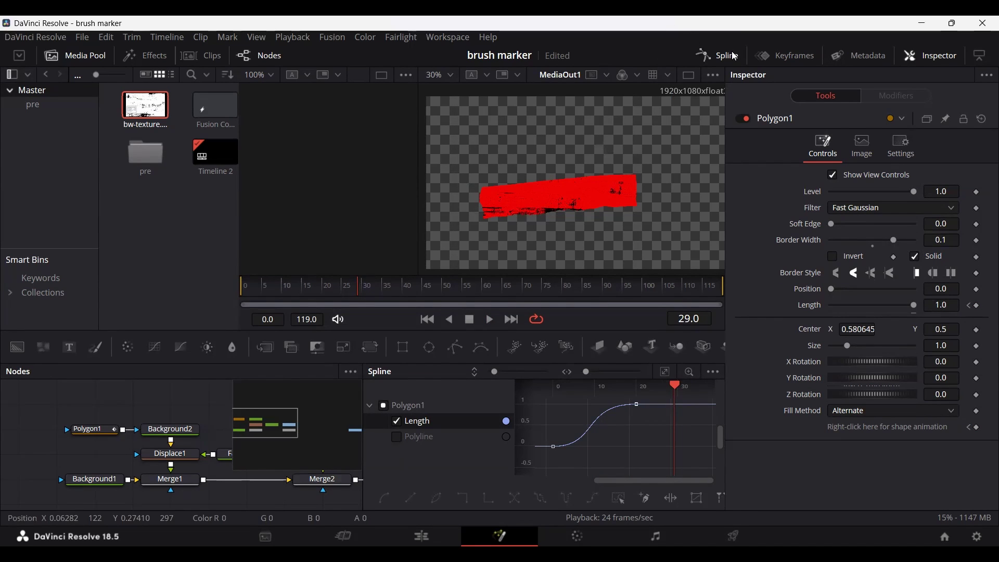
Switch to the Edit page, place the Fusion composition at the start of track V1, and play it back
{"action": "left_click", "coordinate": [422, 536]}
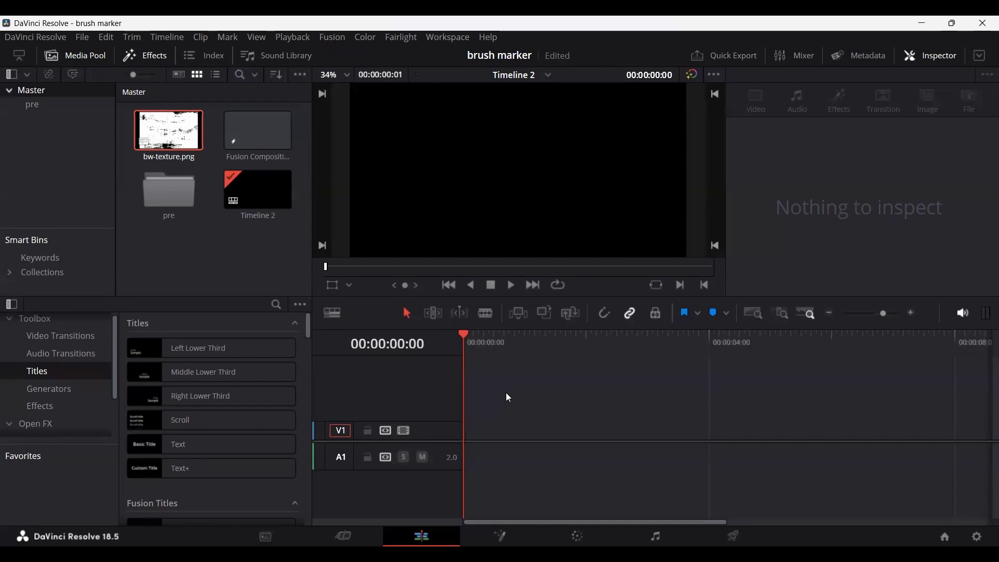
{"action": "left_click", "coordinate": [265, 140]}
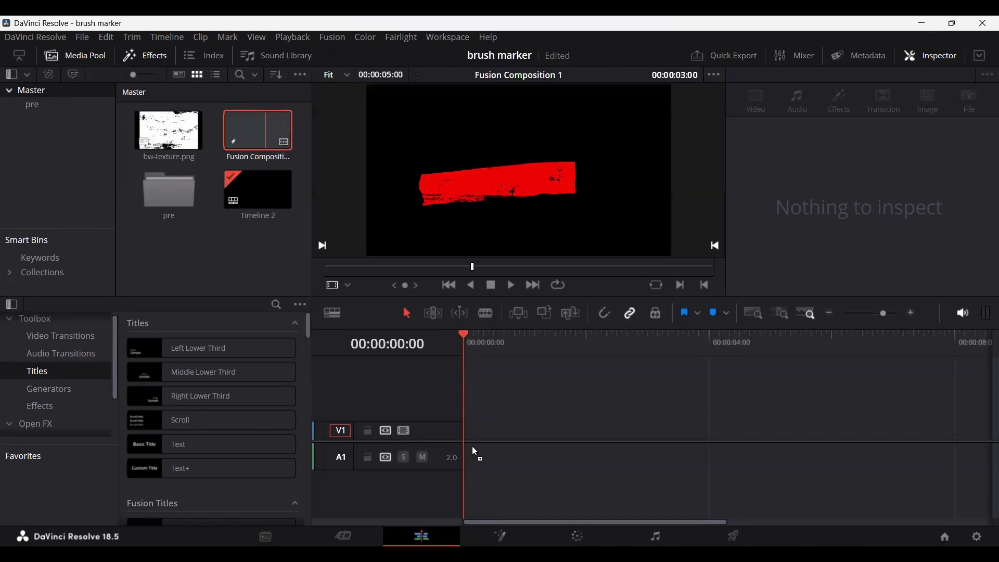
{"action": "mouse_move", "coordinate": [257, 130]}
{"action": "left_mouse_down"}
{"action": "mouse_move", "coordinate": [477, 435]}
{"action": "mouse_move", "coordinate": [496, 431]}
{"action": "left_mouse_up"}
{"action": "left_click", "coordinate": [503, 403]}
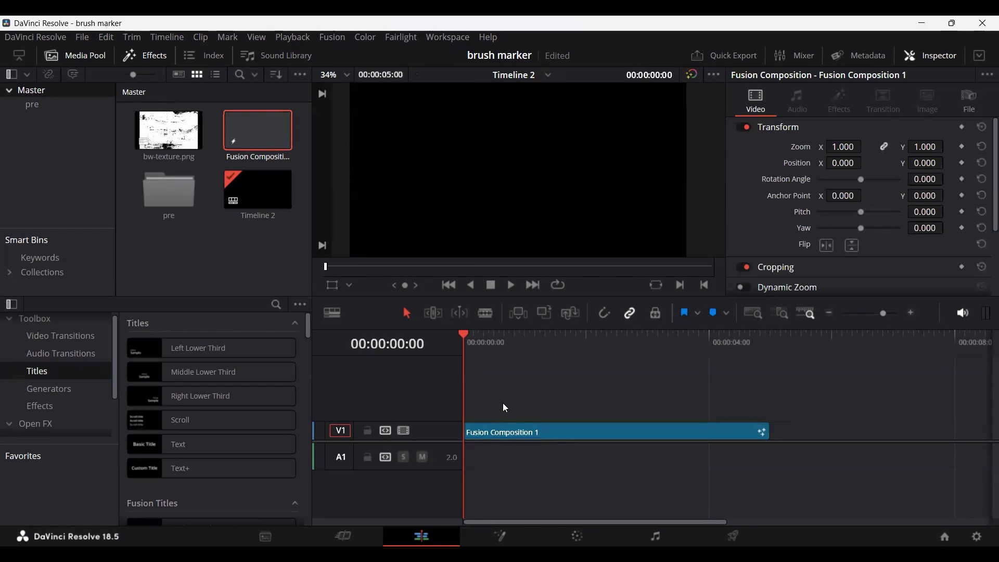
{"action": "key", "text": "space"}
{"action": "key", "text": "space"}
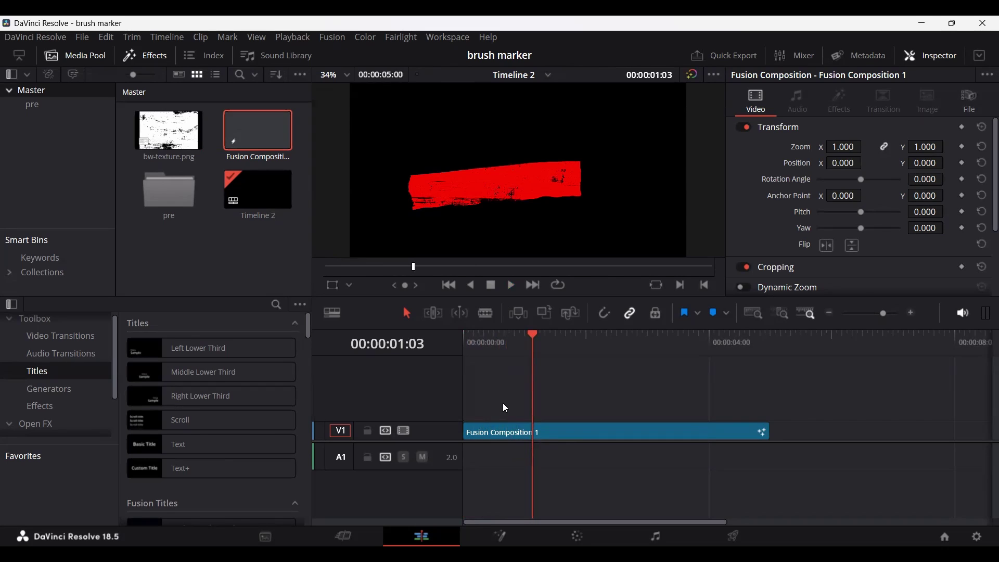
Add a Text+ title above the Fusion composition on track V2 and set its text to LET'S GO
{"action": "left_click", "coordinate": [507, 392]}
{"action": "left_click_drag", "start_coordinate": [229, 469], "coordinate": [508, 411]}
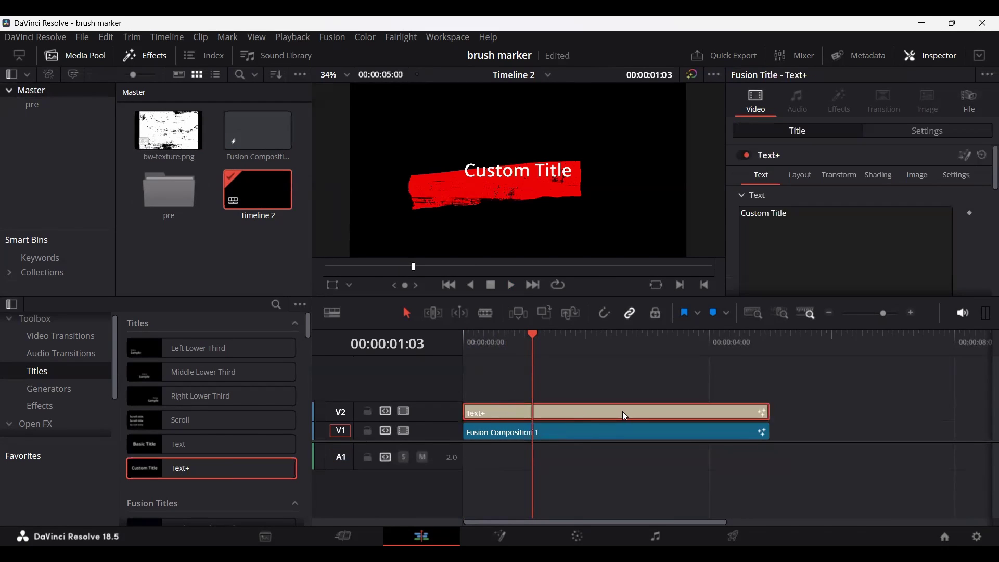
{"action": "left_click_drag", "start_coordinate": [805, 218], "coordinate": [710, 213]}
{"action": "type", "text": "LET'S GO"}
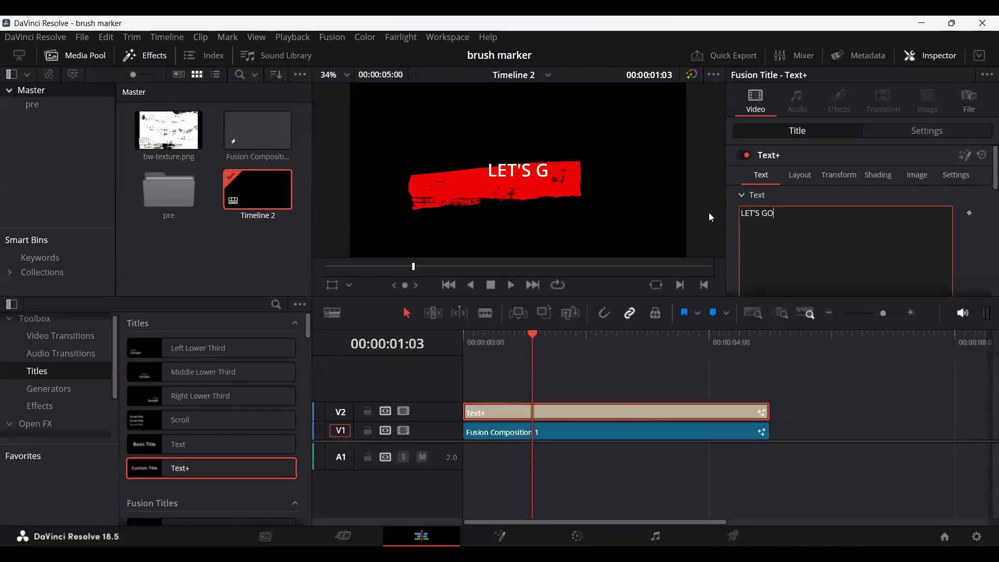
Set the LET'S GO title's font to Futura Md BT Bold Italic and enlarge its size to 0.2047
{"action": "scroll", "coordinate": [735, 227], "scroll_direction": "down", "scroll_amount": 3}
{"action": "left_click", "coordinate": [832, 231]}
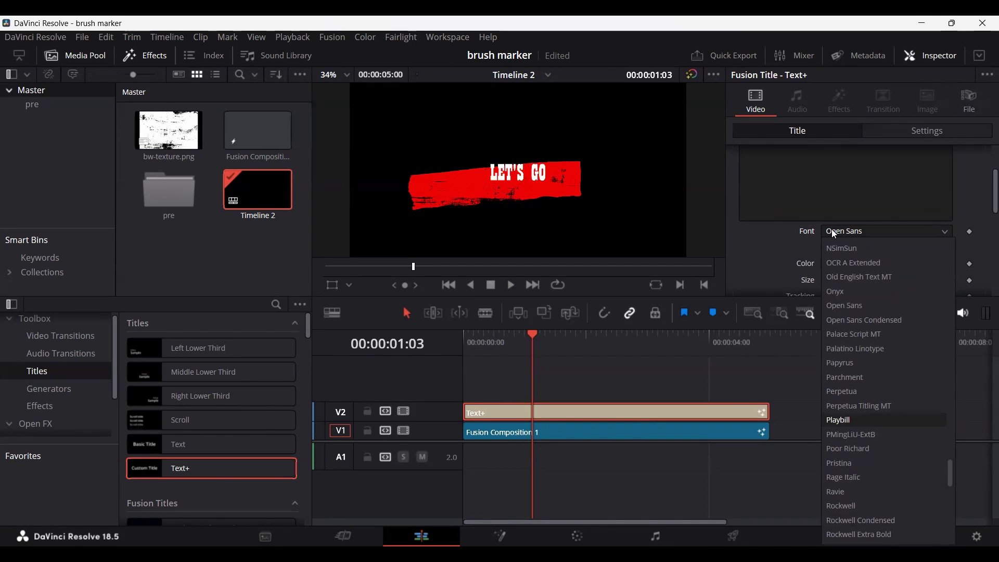
{"action": "key", "text": "Down"}
{"action": "key", "text": "Down"}
{"action": "key", "text": "Down"}
{"action": "key", "text": "Down"}
{"action": "key", "text": "Down"}
{"action": "key", "text": "Return"}
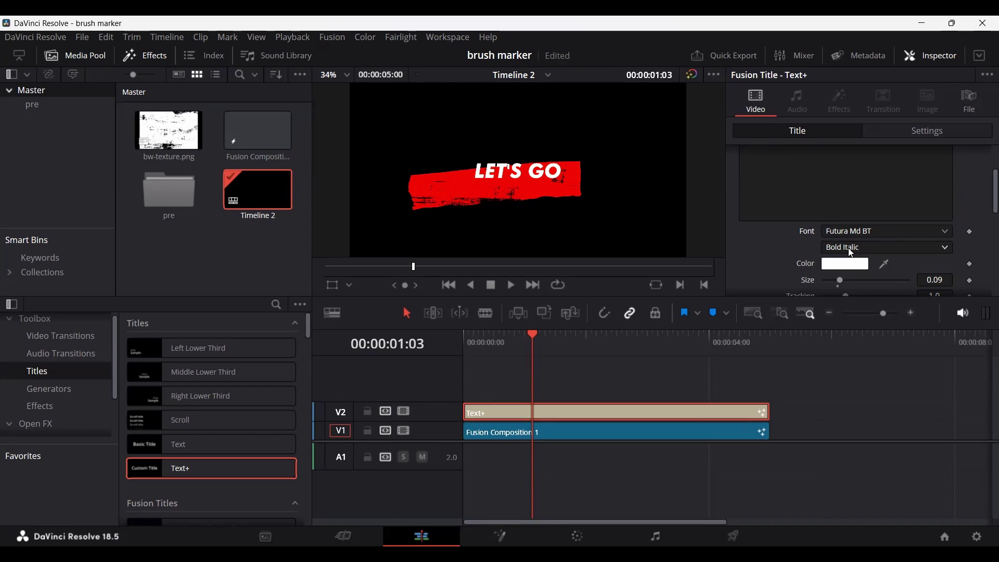
{"action": "left_click_drag", "start_coordinate": [839, 281], "coordinate": [859, 280]}
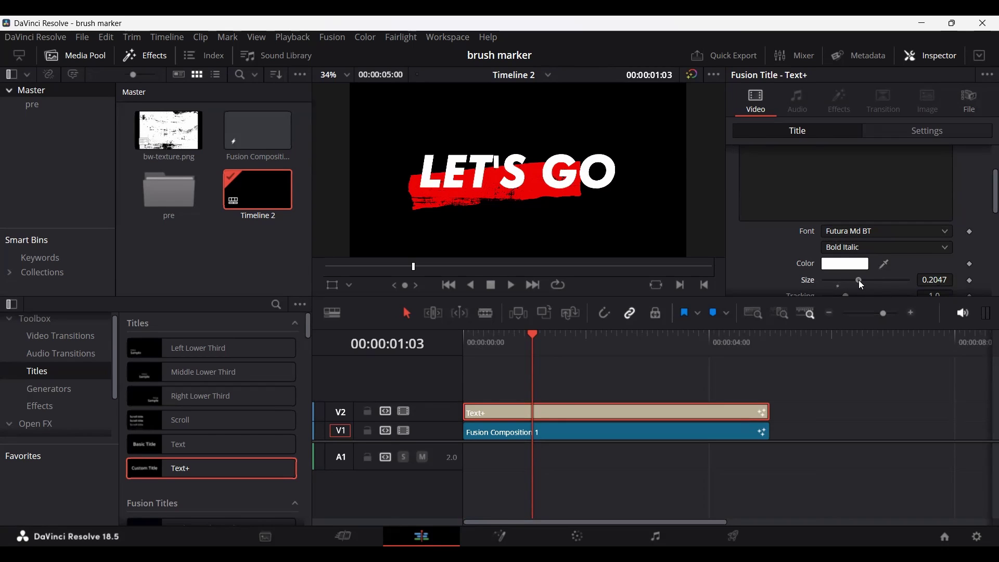
Scale the V1 brush clip to 1.230, reposition it to X 149, Y 67 behind the title, and play back the timeline
{"action": "left_click", "coordinate": [515, 437]}
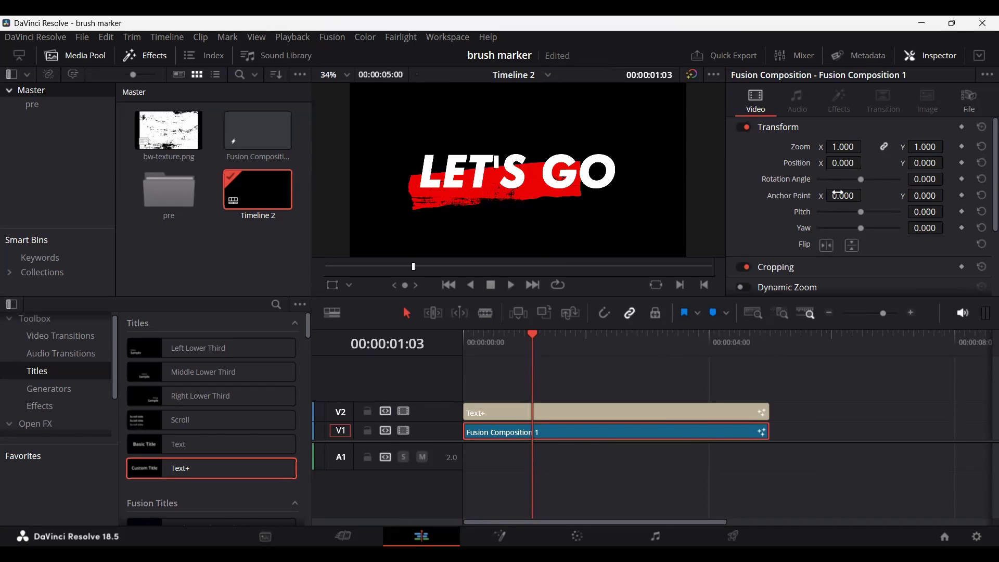
{"action": "left_click_drag", "start_coordinate": [843, 147], "coordinate": [865, 147]}
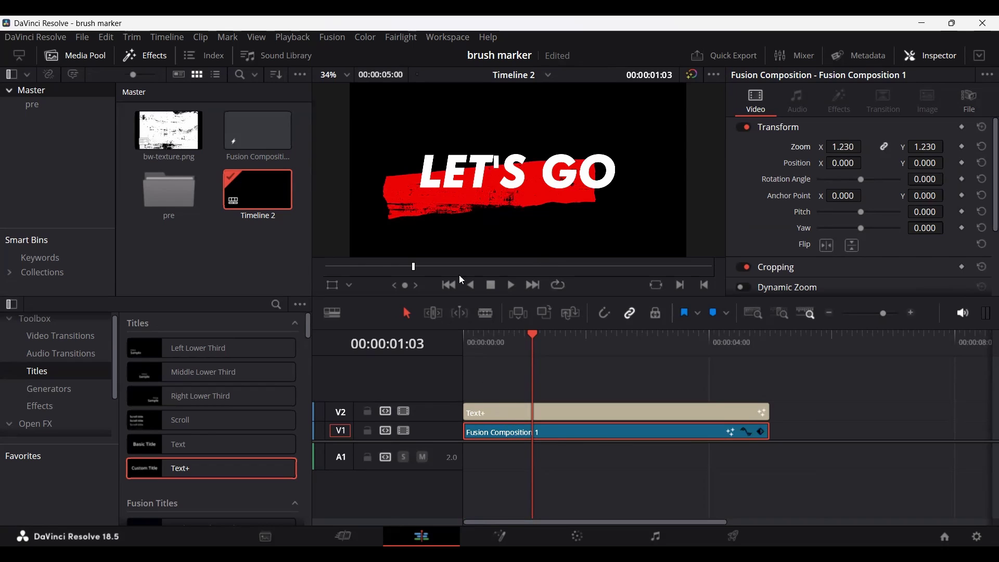
{"action": "left_click_drag", "start_coordinate": [852, 160], "coordinate": [948, 164]}
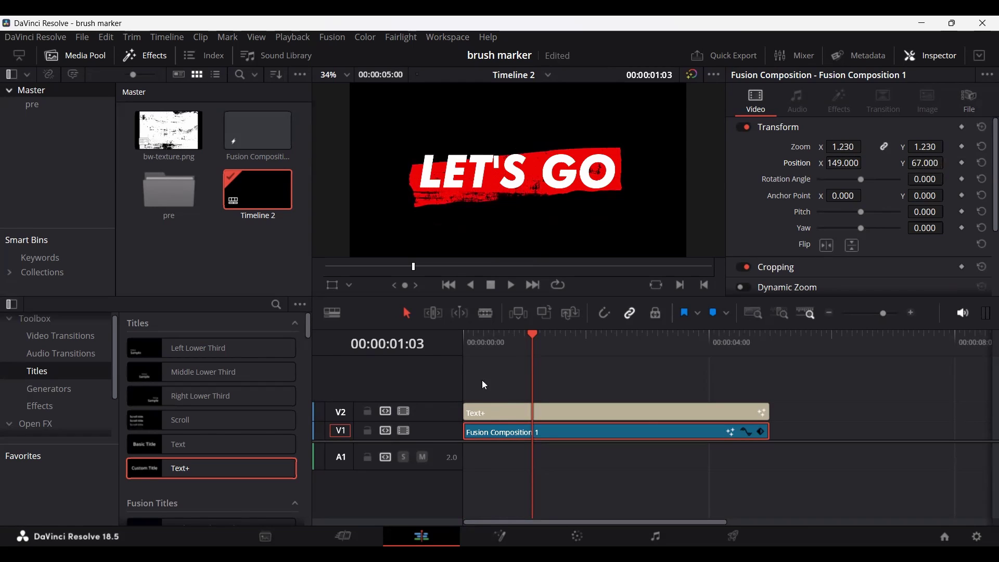
{"action": "key", "text": "Home"}
{"action": "left_click", "coordinate": [508, 371]}
{"action": "key", "text": "space"}
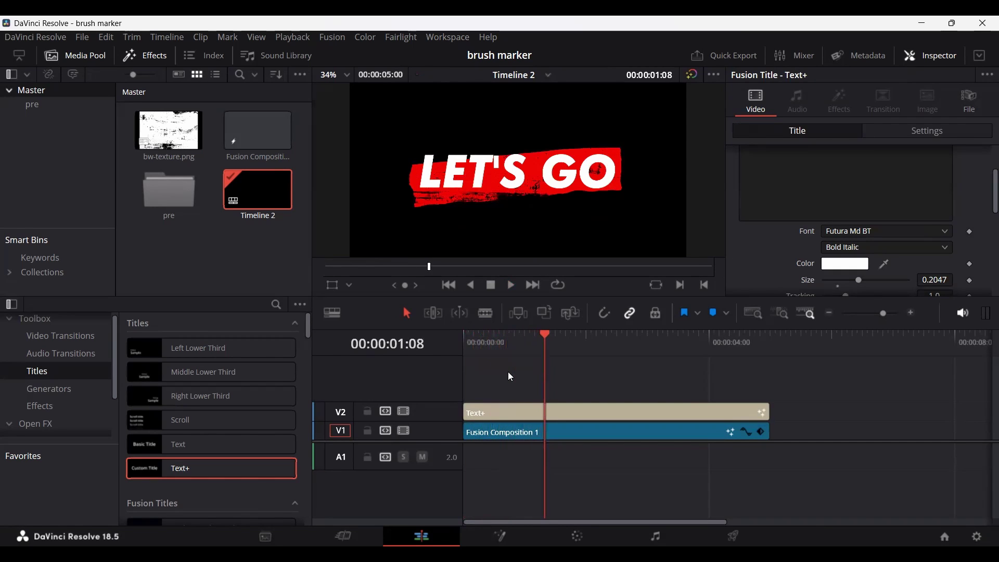
Keyframe the title's Center at frame 10, set Center Y to 0.535 at the first frame, and play back the move
{"action": "key", "text": "Home"}
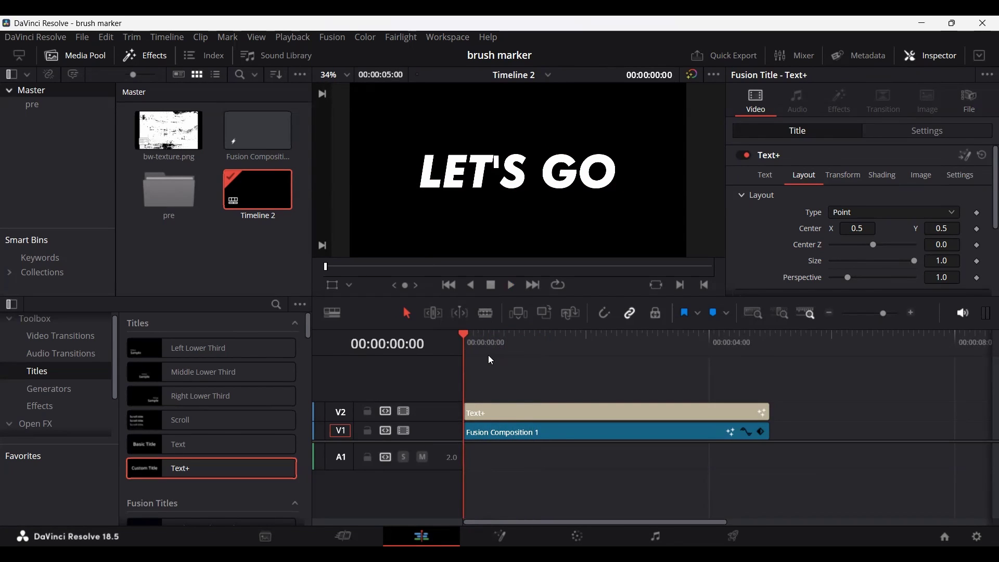
{"action": "mouse_move", "coordinate": [472, 342]}
{"action": "left_mouse_down"}
{"action": "mouse_move", "coordinate": [514, 348]}
{"action": "mouse_move", "coordinate": [489, 357]}
{"action": "left_mouse_up"}
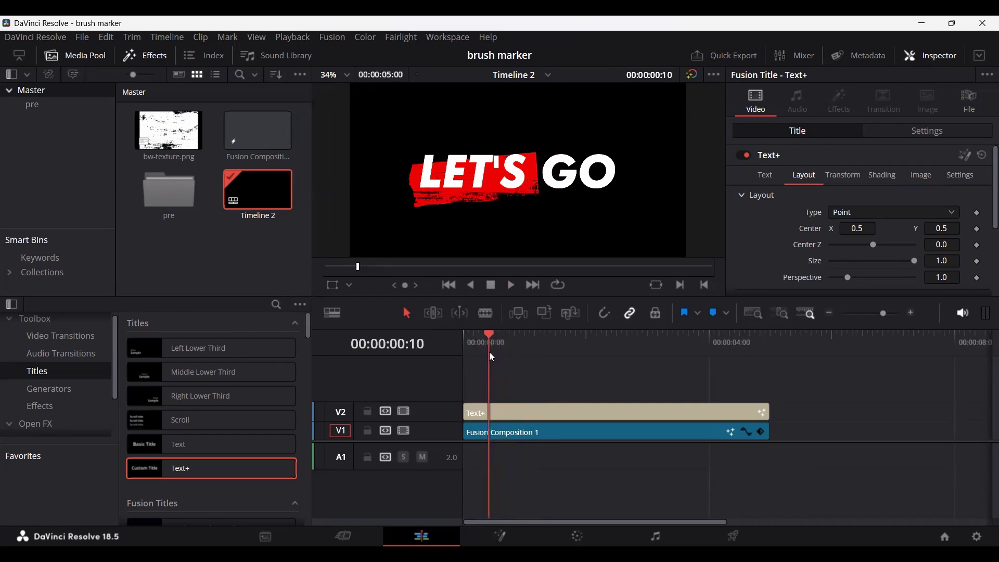
{"action": "left_click", "coordinate": [978, 228]}
{"action": "key", "text": "Home"}
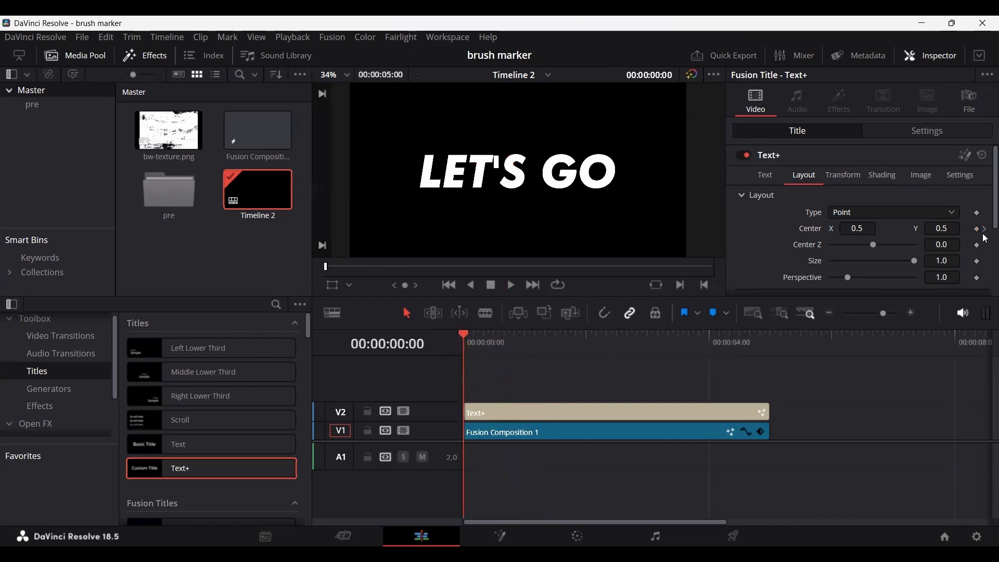
{"action": "left_click_drag", "start_coordinate": [941, 228], "coordinate": [567, 390]}
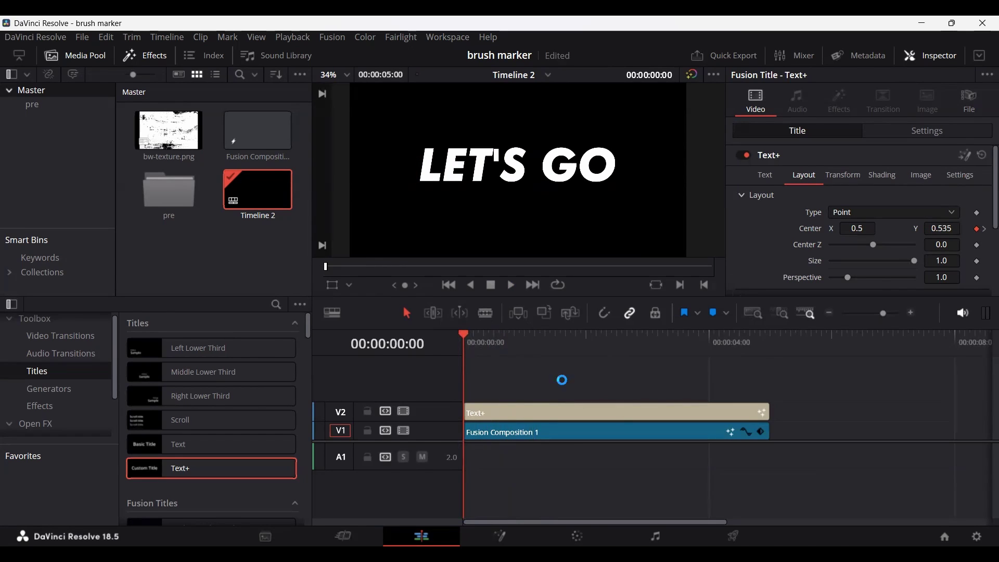
{"action": "key", "text": "space"}
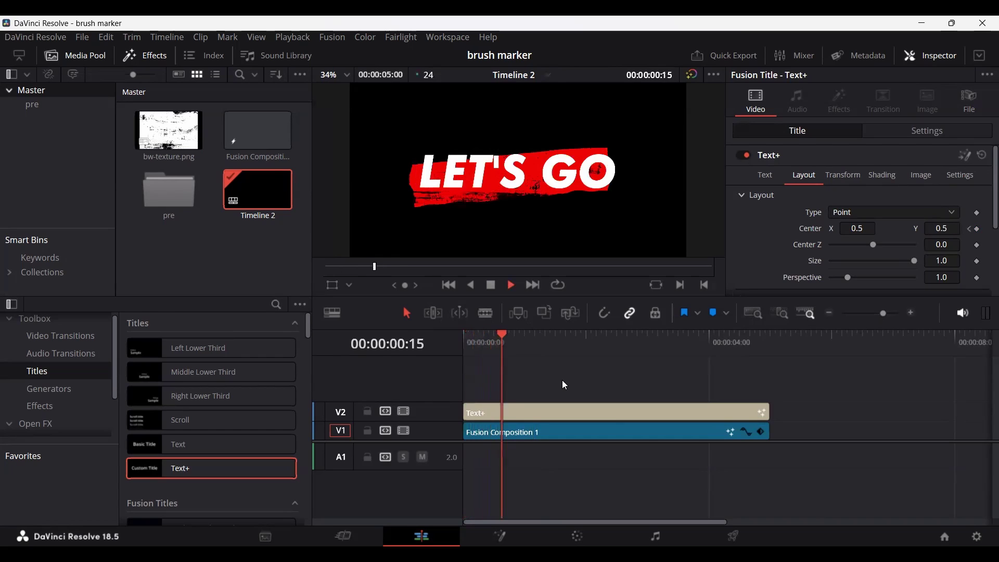
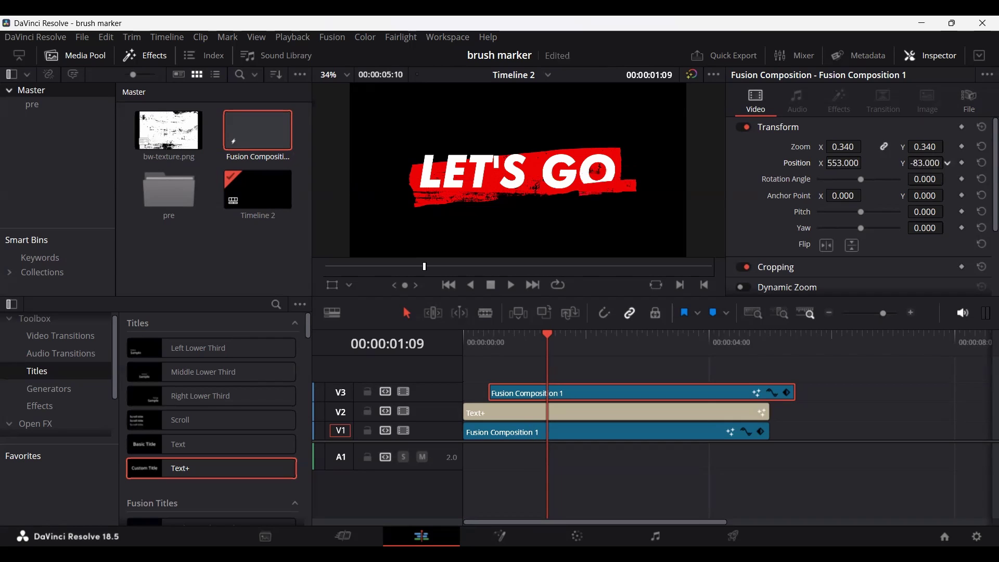
Shrink the V3 brush clip to zoom 0.150, set its Y position to -341, and rotate it to 45 degrees
{"action": "left_click_drag", "start_coordinate": [842, 146], "coordinate": [832, 146]}
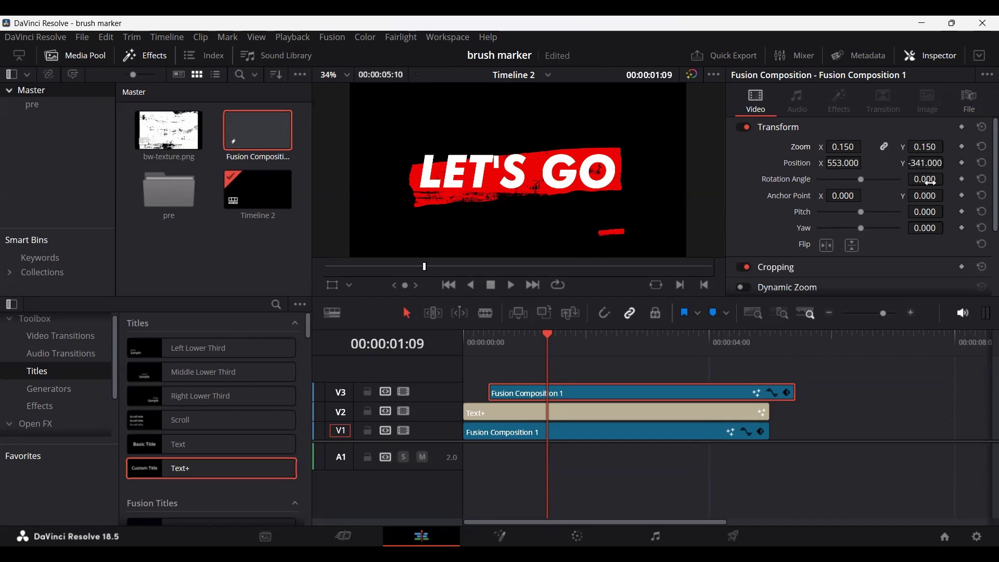
{"action": "left_click_drag", "start_coordinate": [925, 179], "coordinate": [953, 178]}
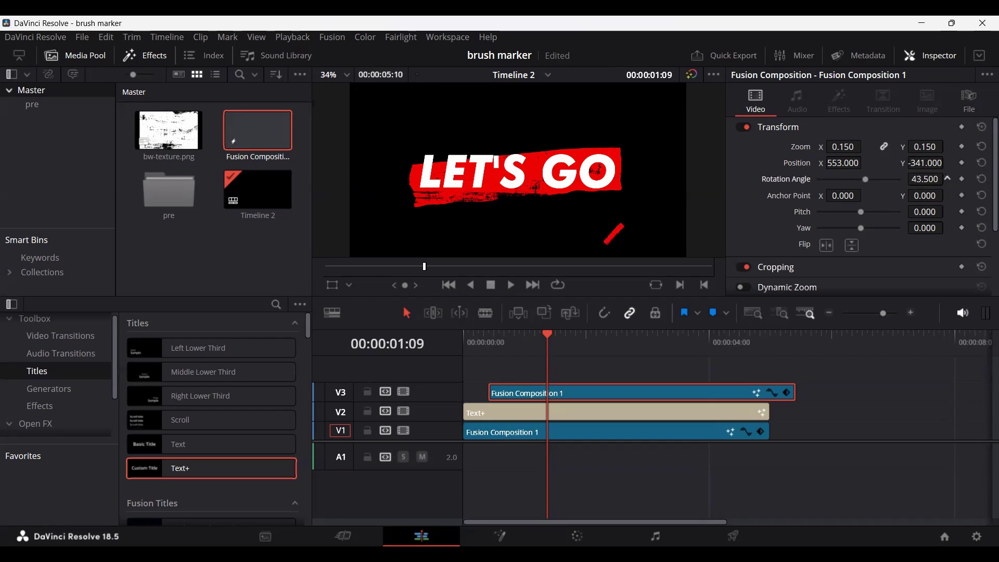
{"action": "left_click", "coordinate": [932, 180]}
{"action": "type", "text": "45"}
{"action": "key", "text": "Return"}
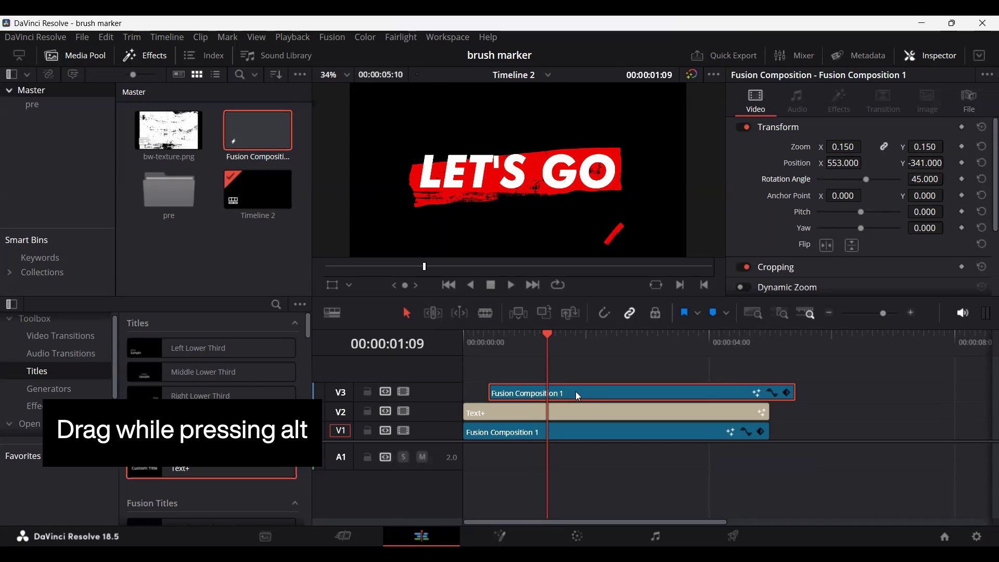
Duplicate the small V3 stroke onto track V4, rotate the copy to -45 degrees, and position it at X 576, Y -362 to form a cross
{"action": "left_click_drag", "start_coordinate": [576, 391], "coordinate": [590, 373]}
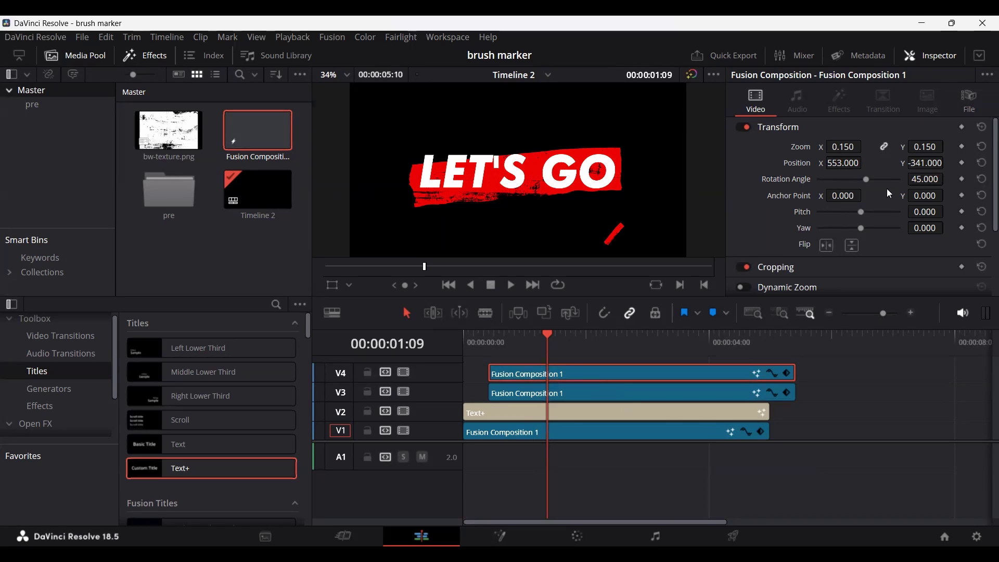
{"action": "left_click", "coordinate": [927, 180]}
{"action": "key", "text": "ctrl+a"}
{"action": "type", "text": "-45"}
{"action": "key", "text": "Return"}
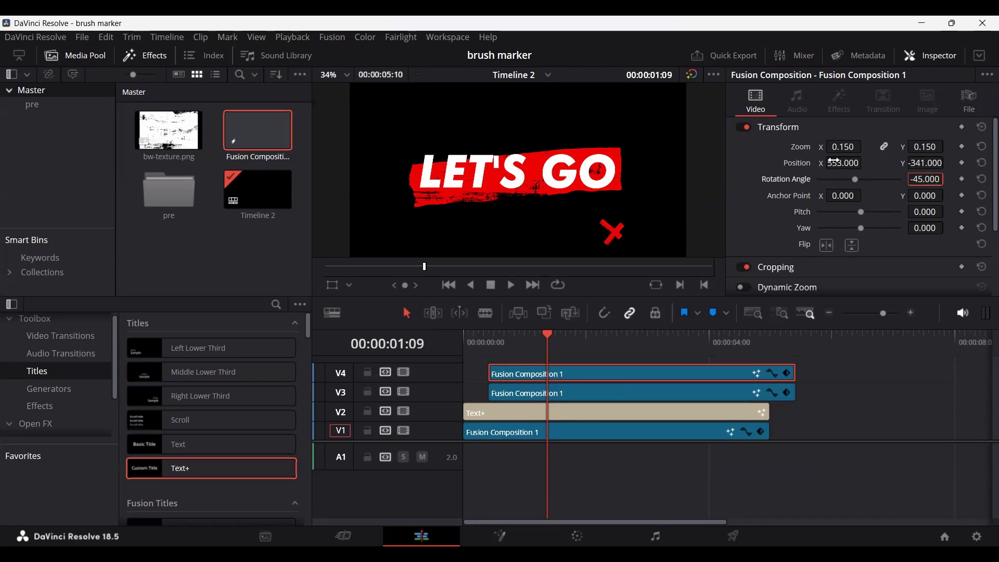
{"action": "left_click_drag", "start_coordinate": [834, 162], "coordinate": [839, 163]}
{"action": "mouse_move", "coordinate": [932, 163]}
{"action": "left_mouse_down"}
{"action": "mouse_move", "coordinate": [947, 163]}
{"action": "mouse_move", "coordinate": [916, 164]}
{"action": "mouse_move", "coordinate": [935, 164]}
{"action": "left_mouse_up"}
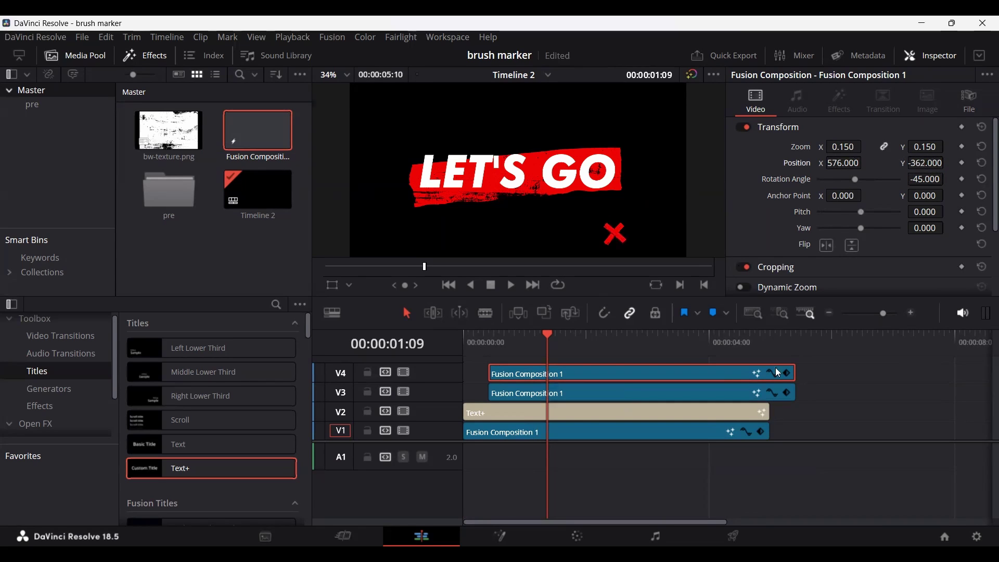
Play back the timeline from near the start to check the cross animation
{"action": "left_click", "coordinate": [864, 414]}
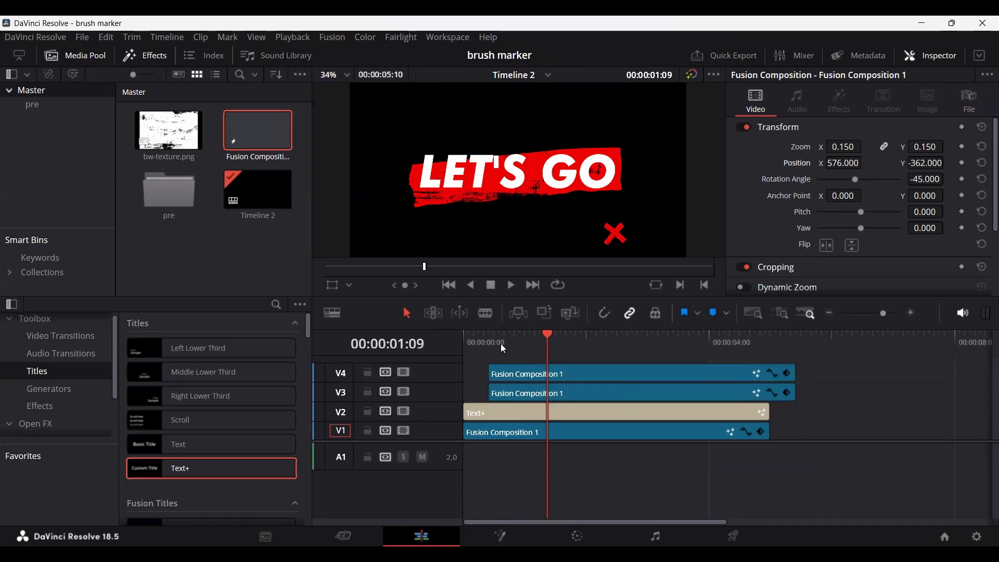
{"action": "left_click_drag", "start_coordinate": [500, 344], "coordinate": [471, 347]}
{"action": "key", "text": "space"}
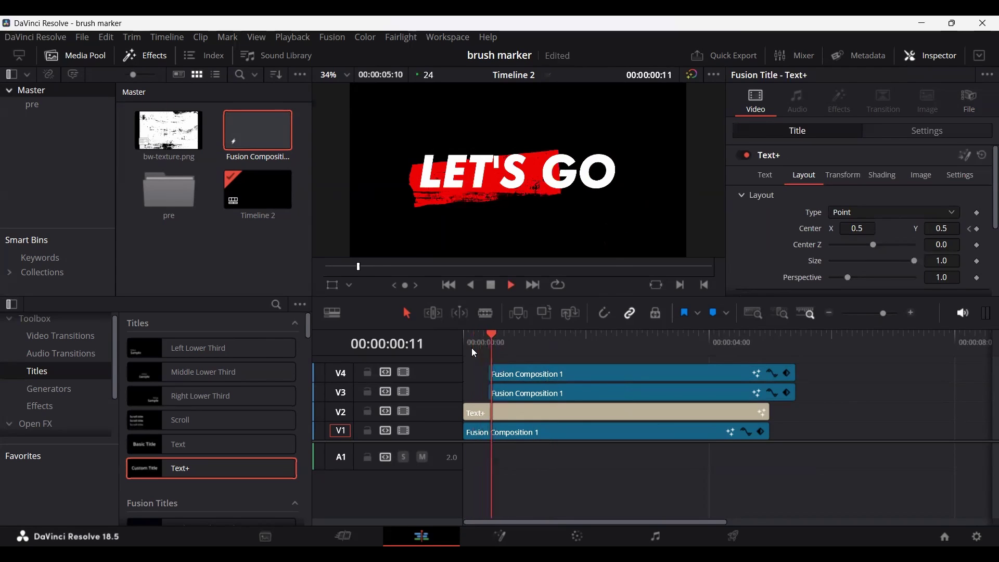
{"action": "key", "text": "space"}
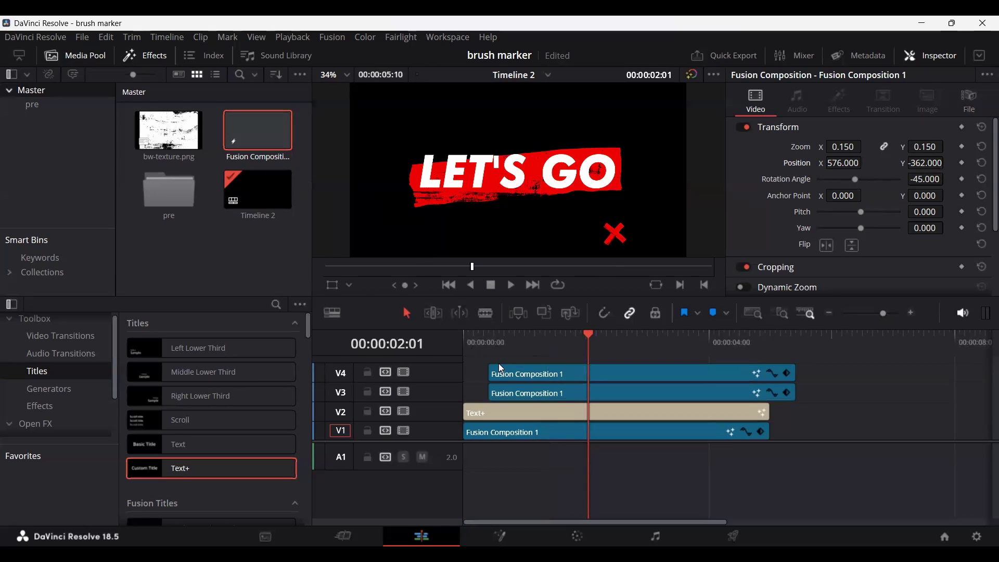
Shift the V4 stroke clip to start at 00:00:00:12, slightly after the V3 stroke, and play back the staggered cross
{"action": "left_click", "coordinate": [494, 342]}
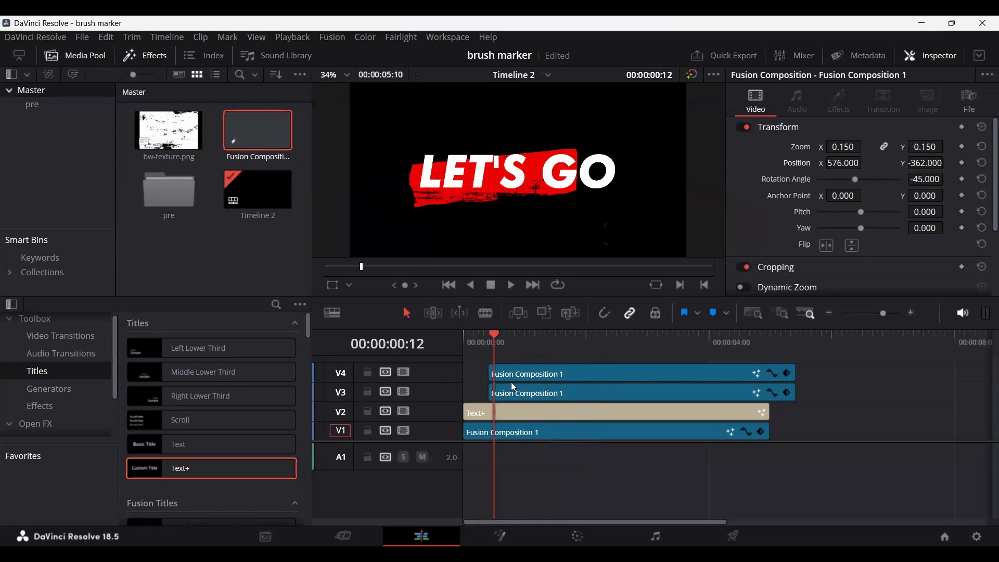
{"action": "left_click_drag", "start_coordinate": [490, 374], "coordinate": [495, 374]}
{"action": "left_click", "coordinate": [482, 343]}
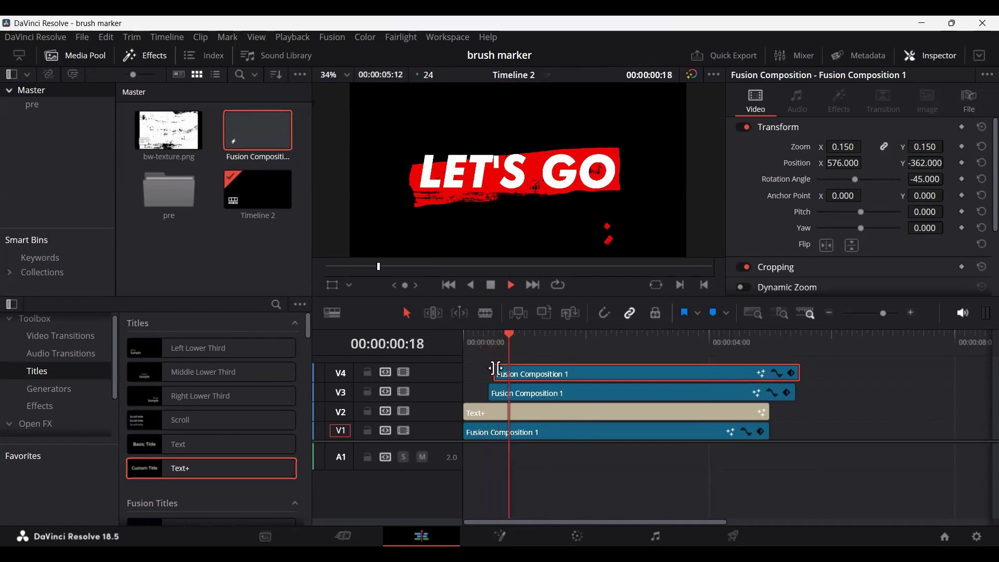
{"action": "key", "text": "space"}
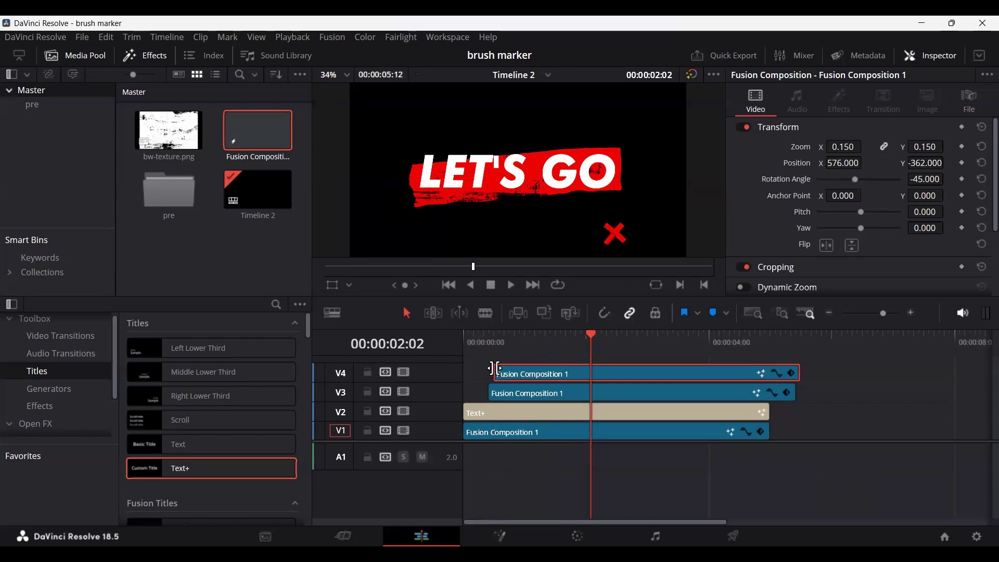
Trim the ends of the V3 and V4 stroke clips to match the title's end, and play back from the beginning
{"action": "left_click", "coordinate": [845, 391]}
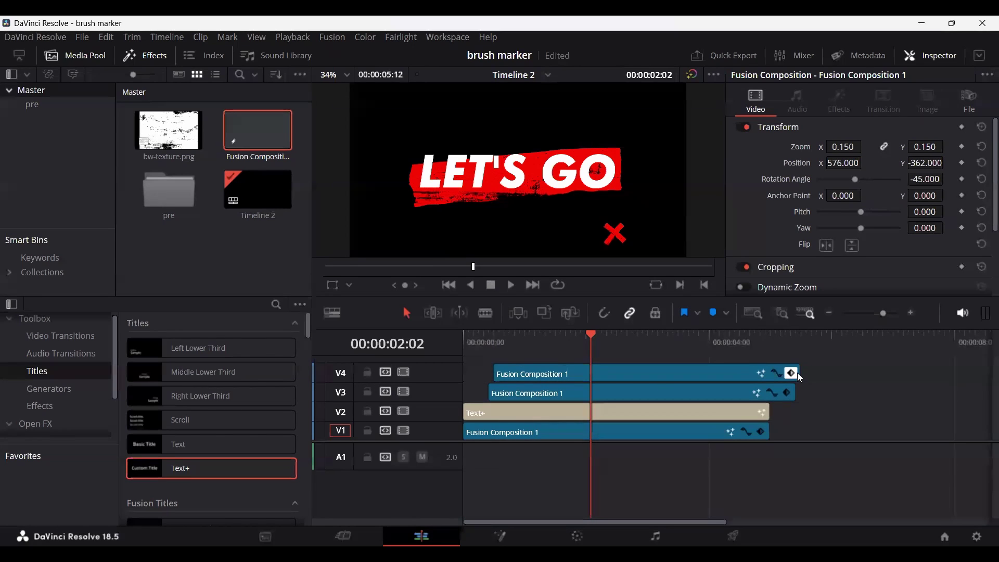
{"action": "left_click_drag", "start_coordinate": [800, 374], "coordinate": [770, 394]}
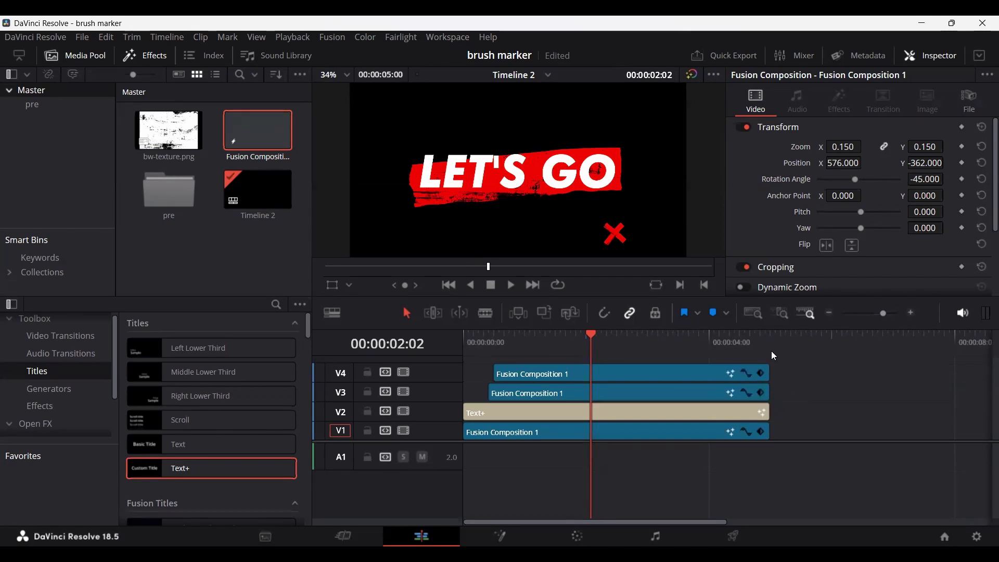
{"action": "left_click_drag", "start_coordinate": [770, 339], "coordinate": [449, 350]}
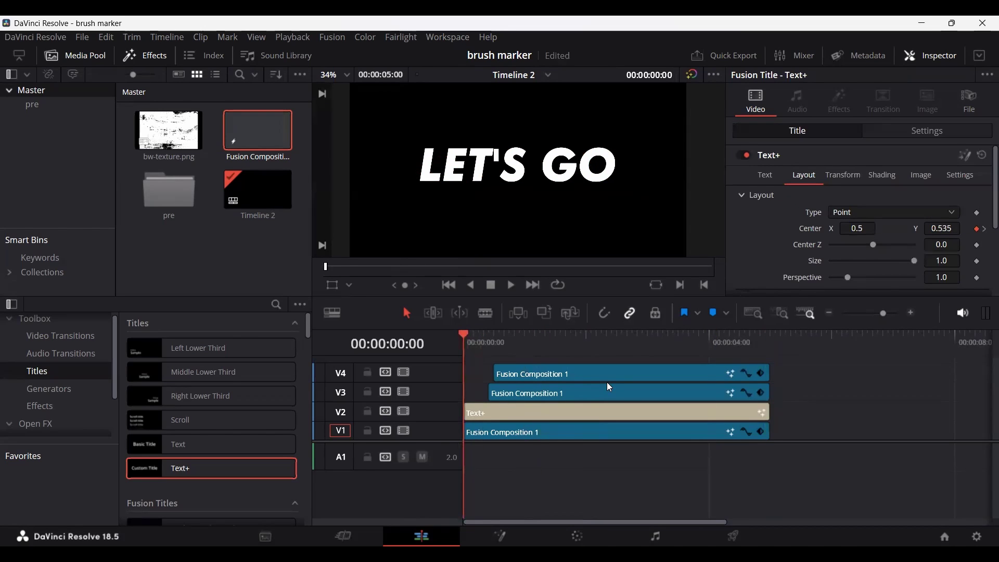
{"action": "key", "text": "space"}
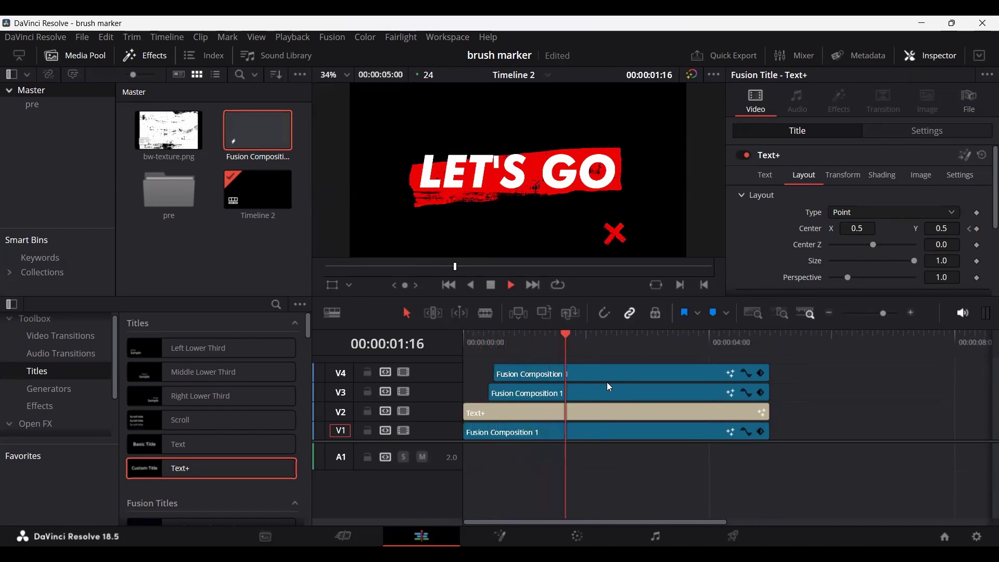
{"action": "key", "text": "space"}
Combine the V3 and V4 stroke clips into a compound clip named cross, and duplicate that clip onto track V4
{"action": "left_click_drag", "start_coordinate": [791, 397], "coordinate": [590, 383]}
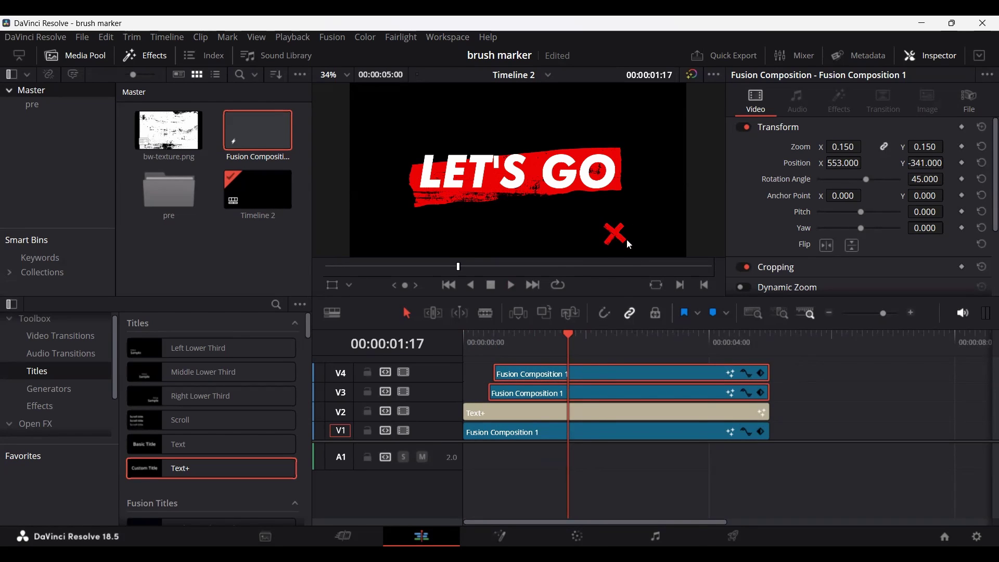
{"action": "right_click", "coordinate": [577, 377]}
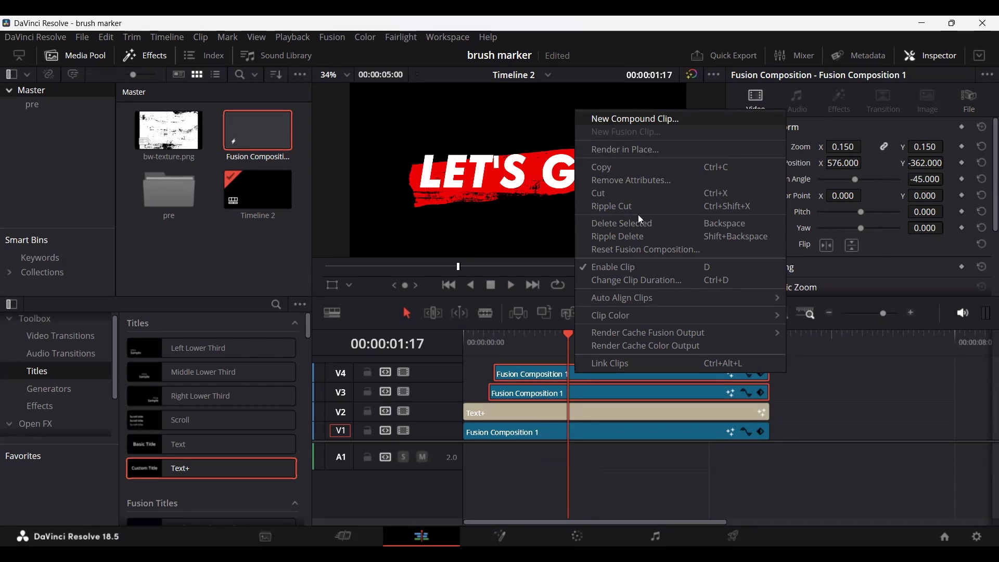
{"action": "left_click", "coordinate": [636, 118]}
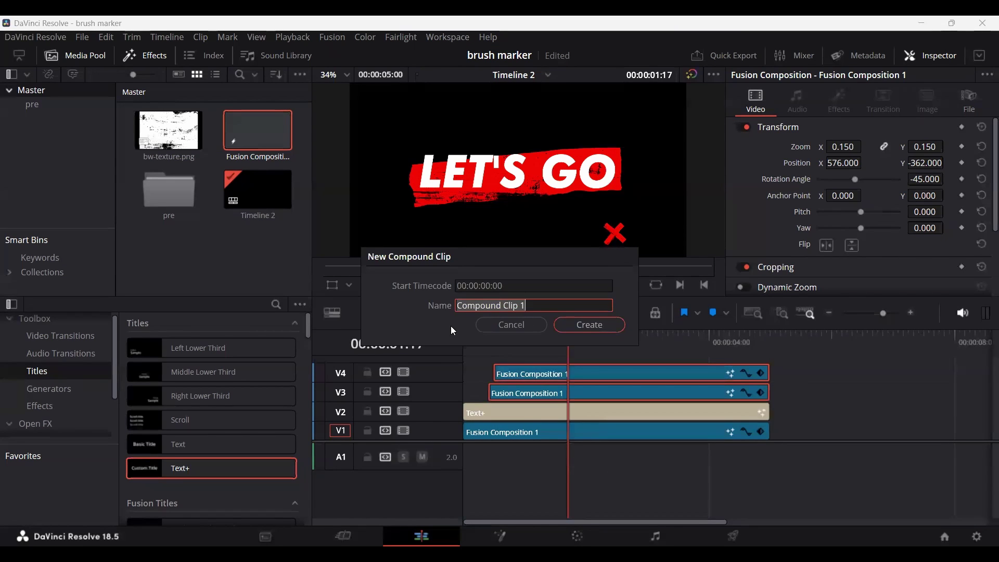
{"action": "type", "text": "cross"}
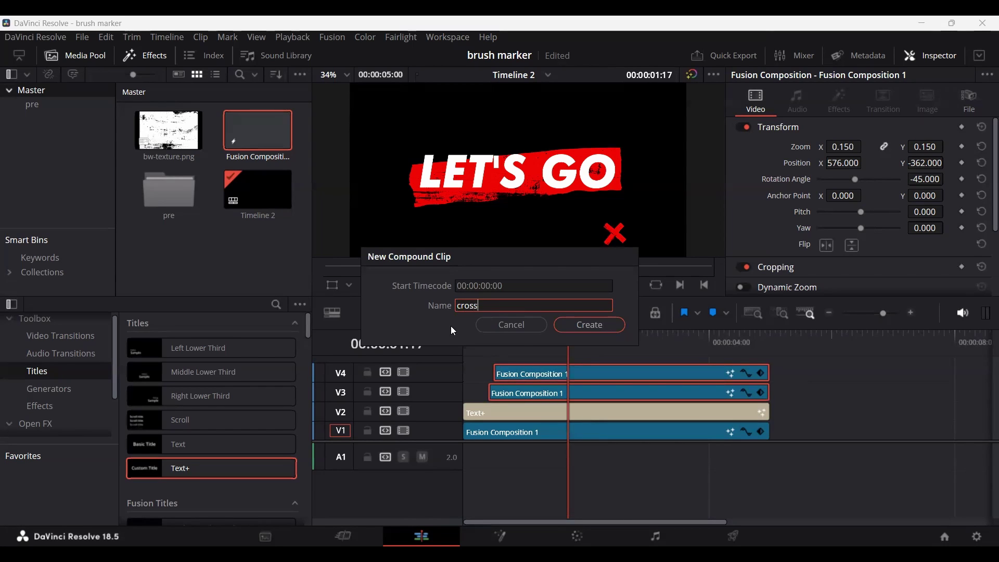
{"action": "key", "text": "Return"}
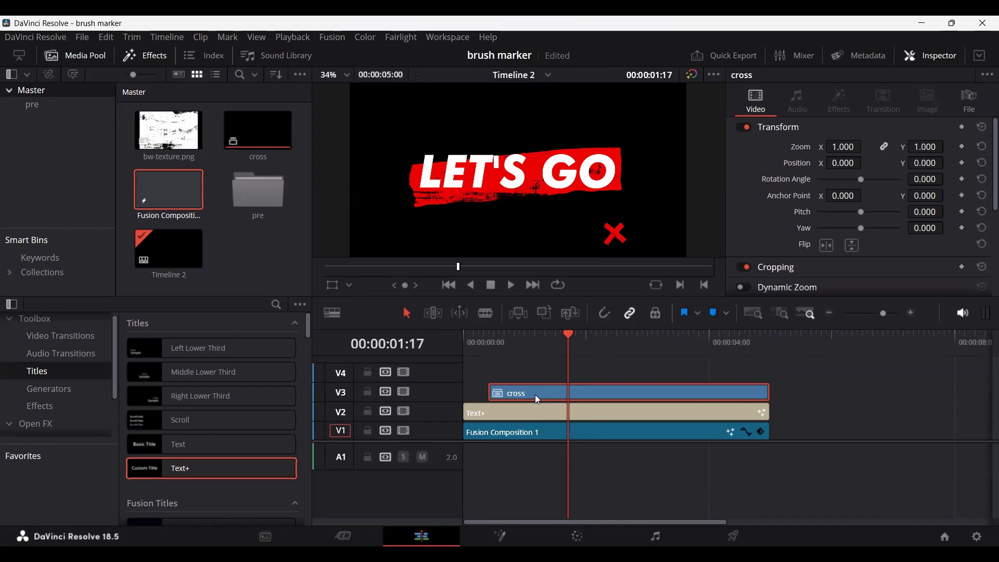
{"action": "left_click_drag", "start_coordinate": [535, 394], "coordinate": [544, 373]}
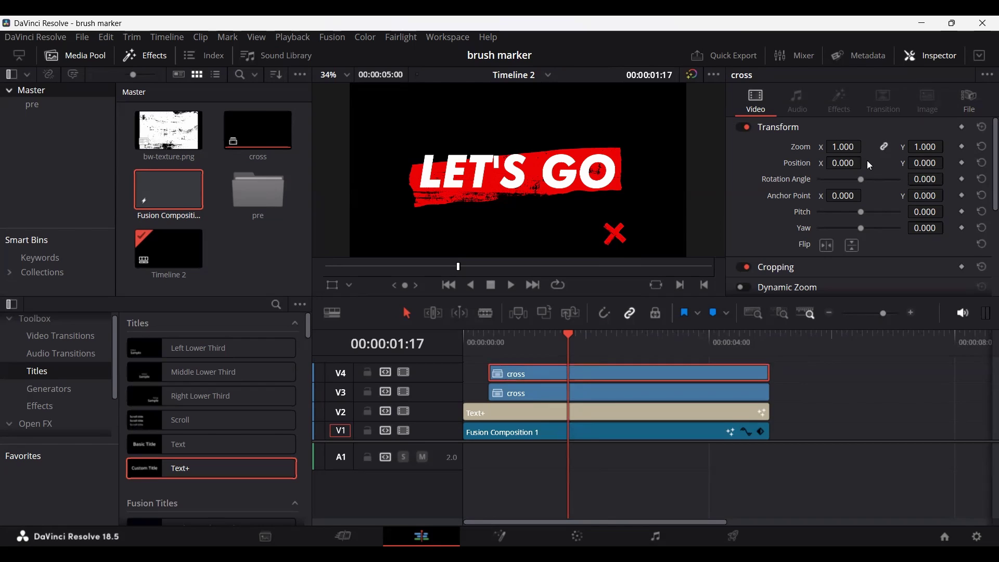
Scale the V4 cross to 0.380 at position X -514, Y -153, and shift its clip slightly after V3, trimming its end to match
{"action": "left_click_drag", "start_coordinate": [844, 162], "coordinate": [947, 162]}
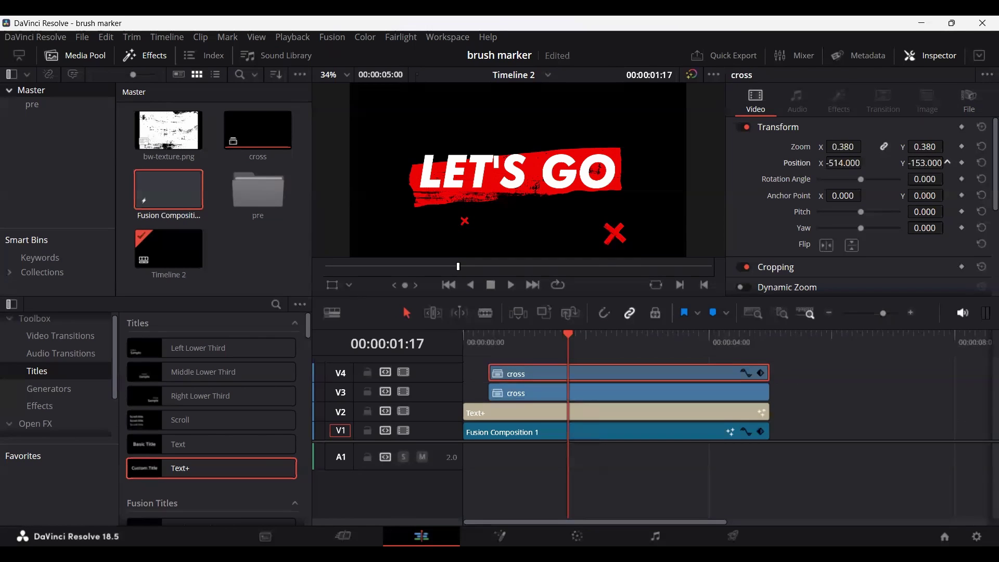
{"action": "left_click_drag", "start_coordinate": [497, 345], "coordinate": [464, 348]}
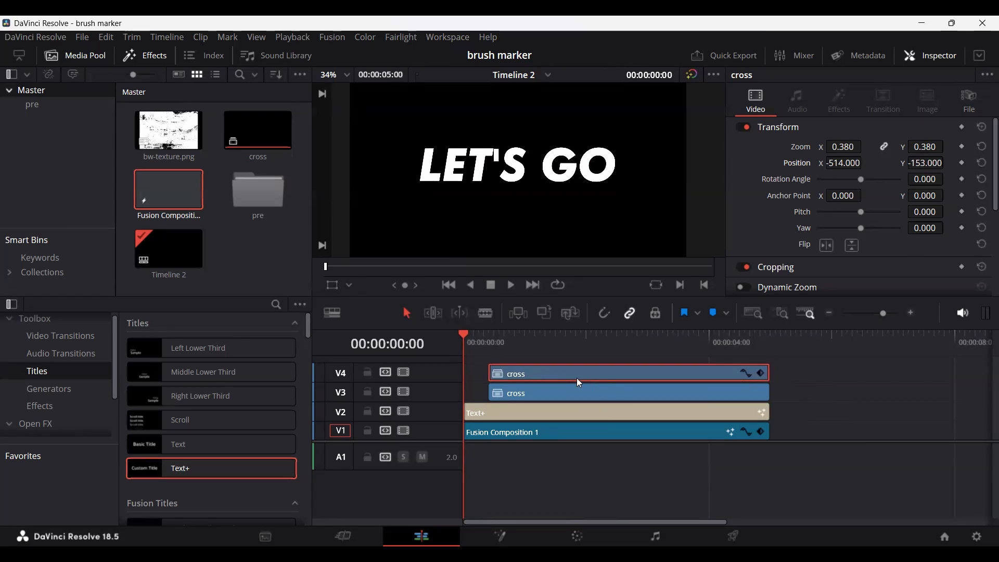
{"action": "left_click_drag", "start_coordinate": [575, 375], "coordinate": [580, 374]}
{"action": "left_click_drag", "start_coordinate": [777, 370], "coordinate": [768, 373]}
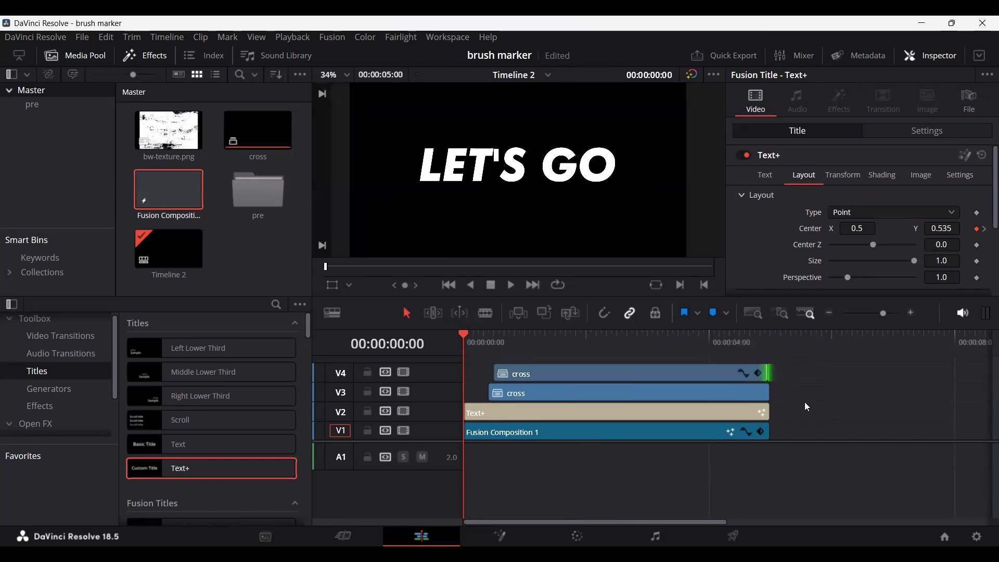
Play back from the beginning and scrub through the timeline to check the two staggered crosses
{"action": "left_click", "coordinate": [543, 391]}
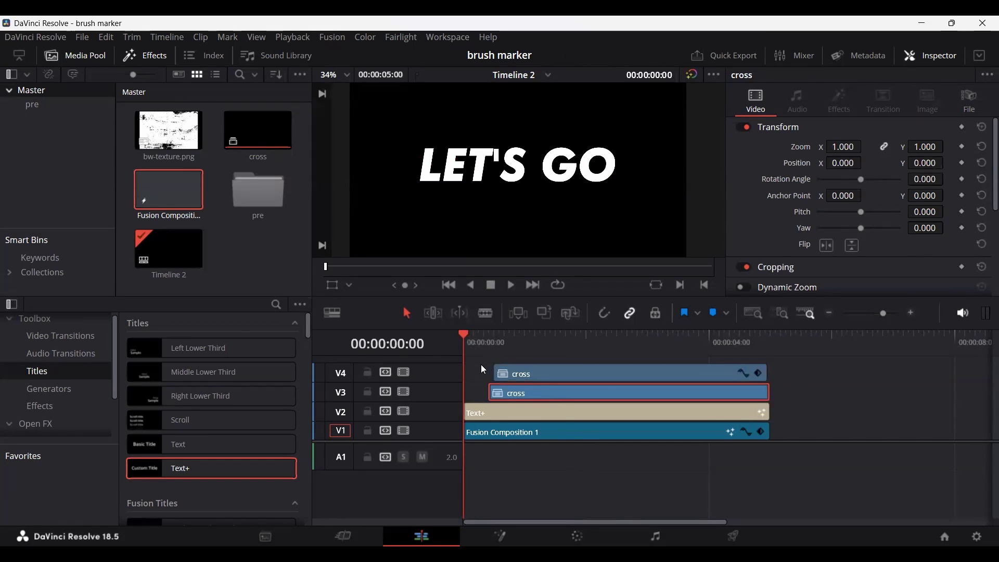
{"action": "key", "text": "space"}
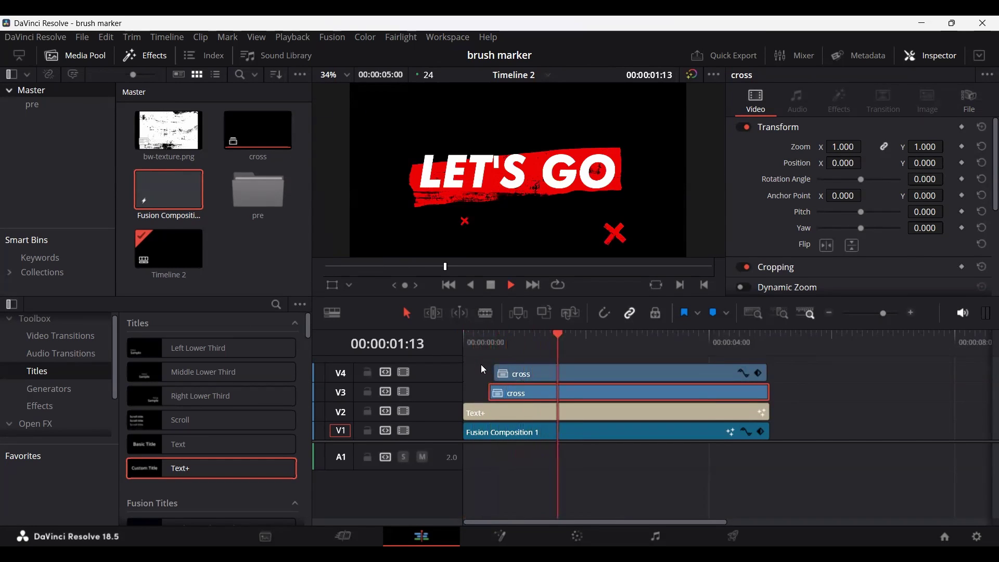
{"action": "key", "text": "space"}
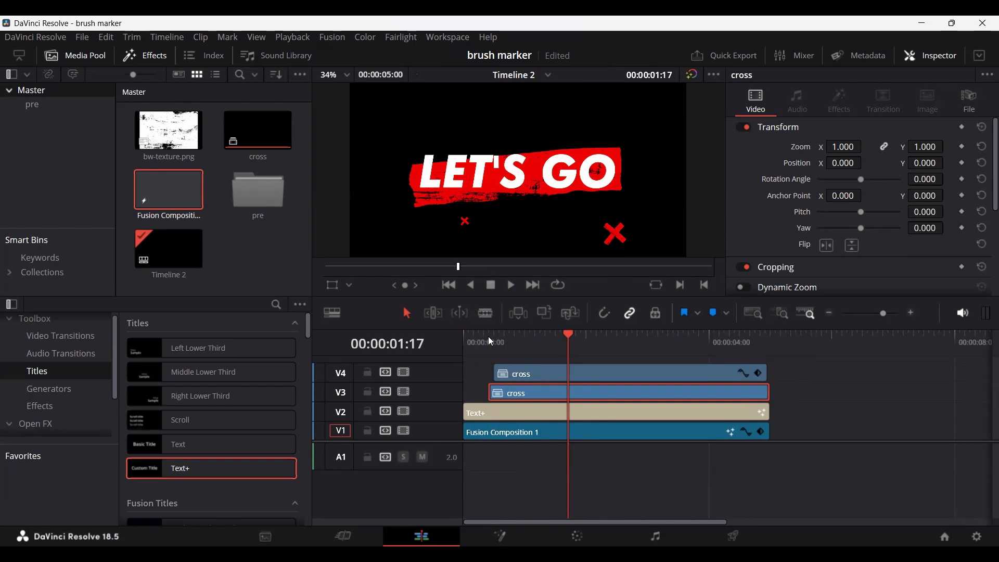
{"action": "left_click_drag", "start_coordinate": [489, 337], "coordinate": [567, 343]}
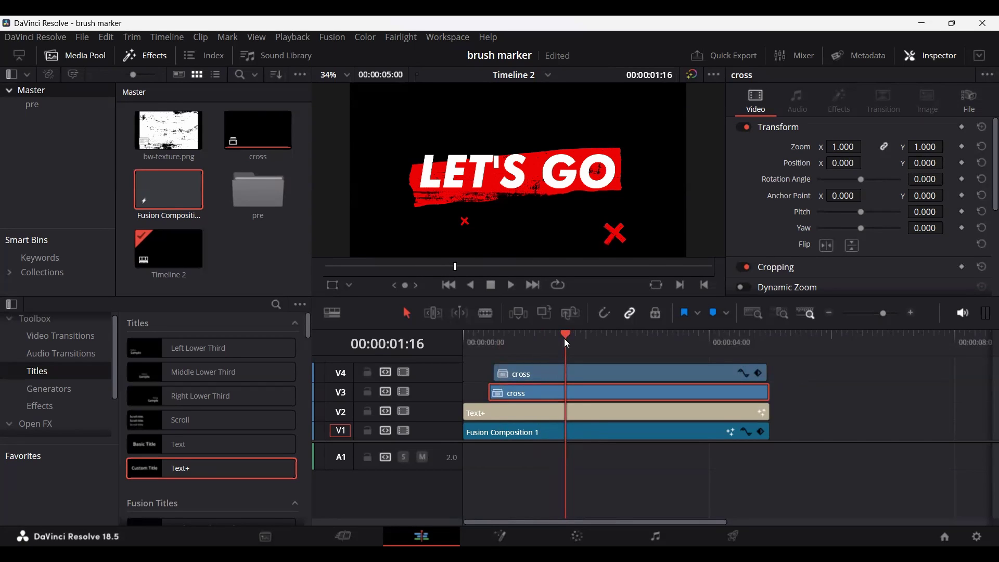
Duplicate the cross clip onto track V5 with a slightly later start, a zoom of 0.700 and position X -1025, Y 570
{"action": "left_click_drag", "start_coordinate": [741, 374], "coordinate": [746, 363]}
{"action": "left_click_drag", "start_coordinate": [844, 163], "coordinate": [822, 163]}
{"action": "left_click_drag", "start_coordinate": [932, 163], "coordinate": [962, 163]}
{"action": "left_click_drag", "start_coordinate": [843, 162], "coordinate": [801, 163]}
Duplicate the cross onto track V6 with a later start, place it small in the frame's upper-right corner, and play back the result
{"action": "left_click_drag", "start_coordinate": [542, 369], "coordinate": [546, 364]}
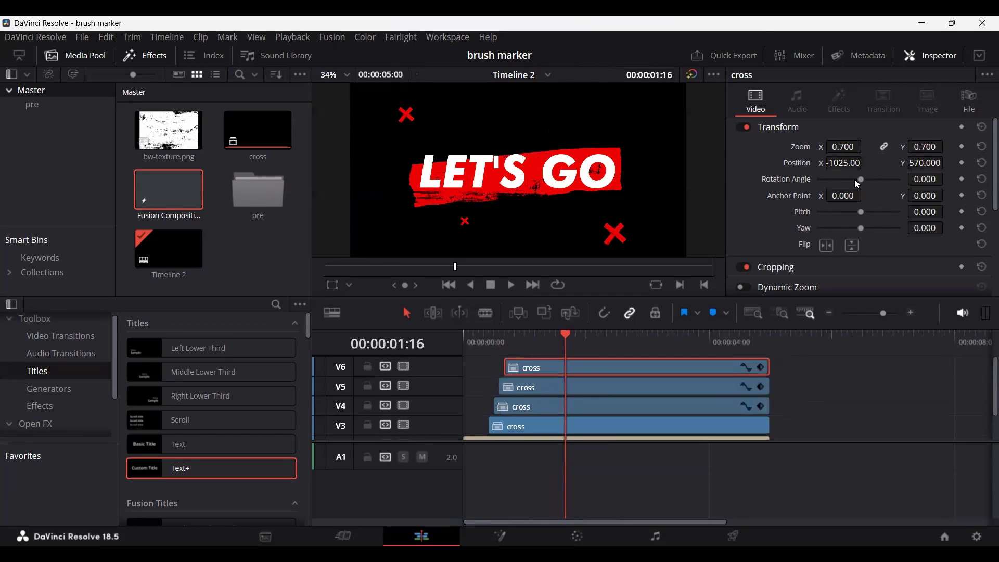
{"action": "mouse_move", "coordinate": [843, 163]}
{"action": "left_mouse_down"}
{"action": "mouse_move", "coordinate": [863, 163]}
{"action": "mouse_move", "coordinate": [853, 163]}
{"action": "left_mouse_up"}
{"action": "left_click_drag", "start_coordinate": [926, 163], "coordinate": [916, 163]}
{"action": "key", "text": "Home"}
{"action": "left_click", "coordinate": [795, 409]}
{"action": "key", "text": "space"}
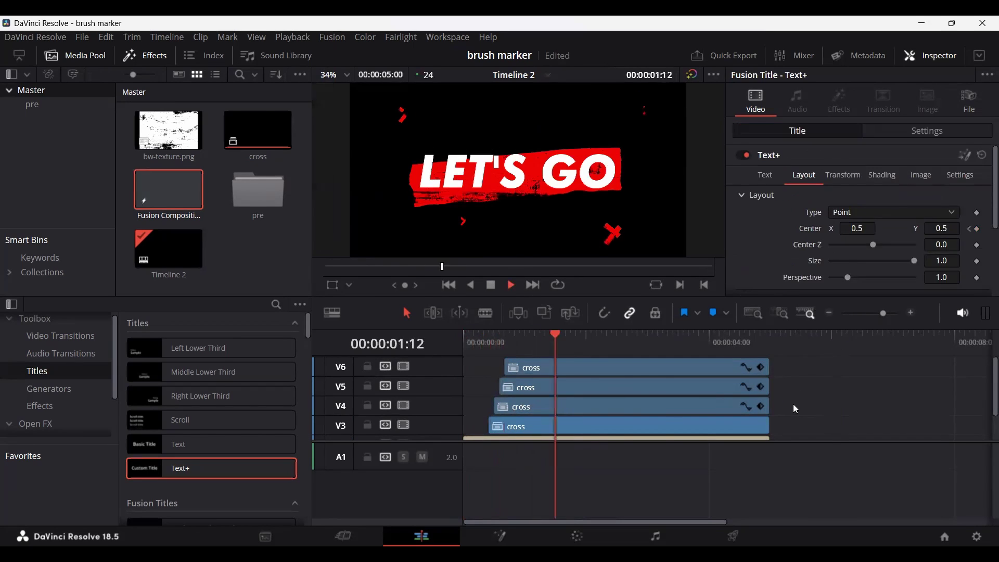
{"action": "key", "text": "space"}
Combine the four cross clips on tracks V3 to V6 into a compound clip named Compound Cross
{"action": "left_click_drag", "start_coordinate": [786, 424], "coordinate": [626, 360]}
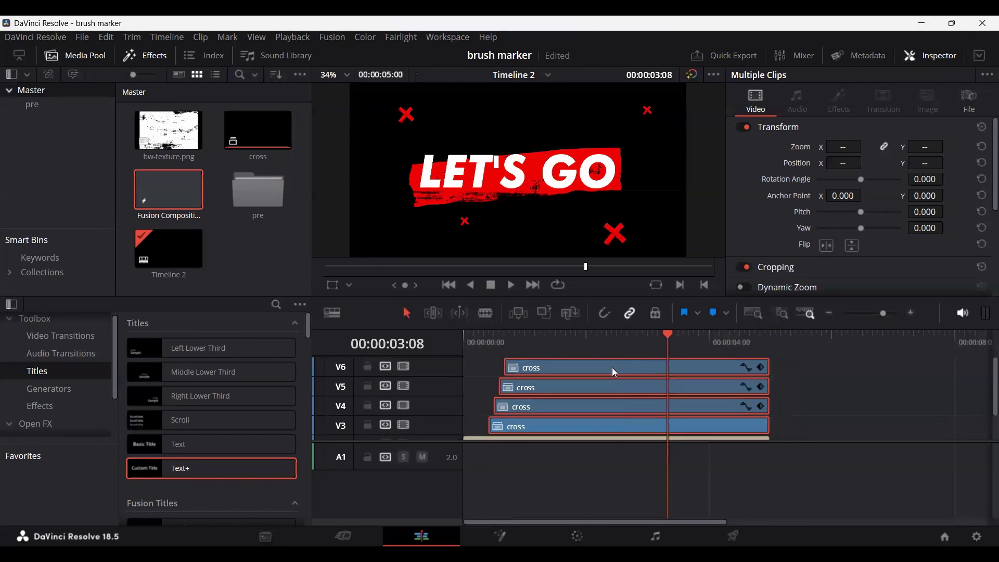
{"action": "right_click", "coordinate": [614, 372]}
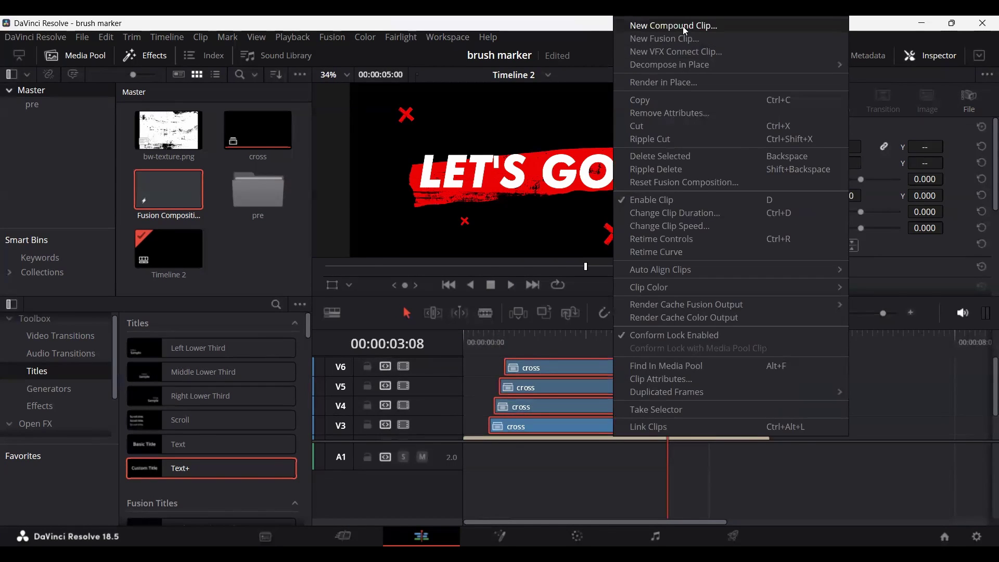
{"action": "left_click", "coordinate": [685, 27]}
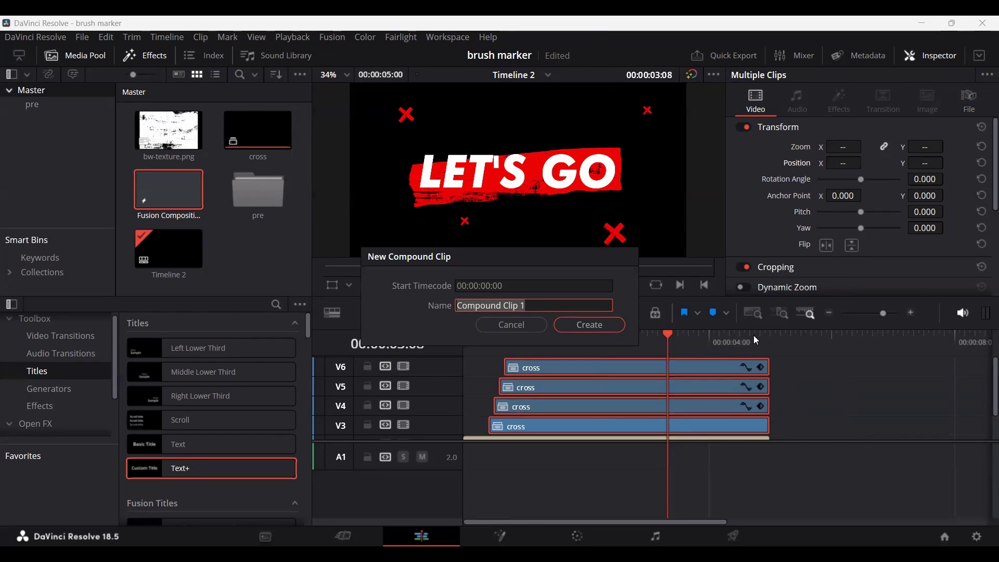
{"action": "key", "text": "BackSpace"}
{"action": "key", "text": "BackSpace"}
{"action": "key", "text": "BackSpace"}
{"action": "key", "text": "BackSpace"}
{"action": "key", "text": "BackSpace"}
{"action": "type", "text": "r"}
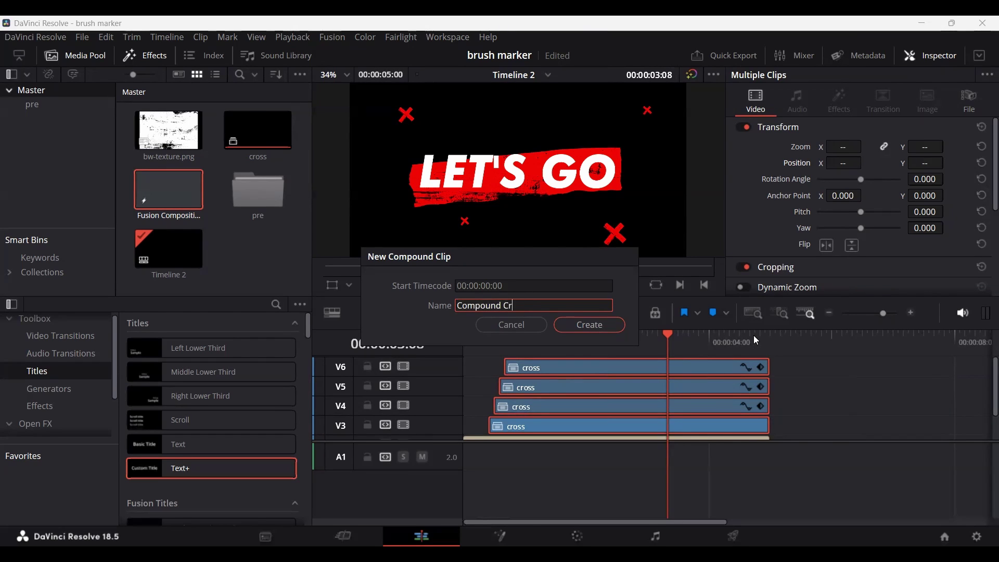
{"action": "type", "text": "oss"}
{"action": "key", "text": "Return"}
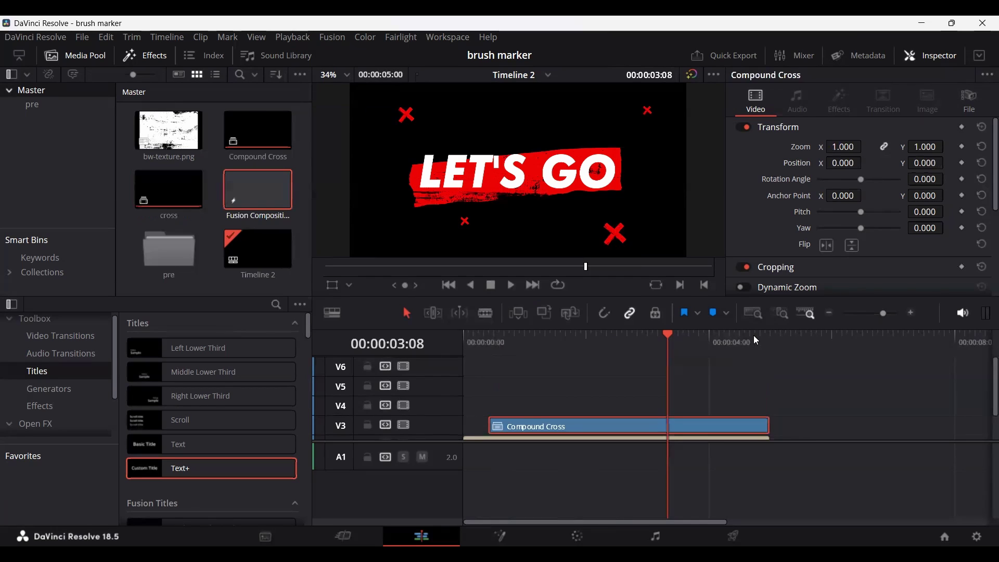
Scrub through the timeline to review the title, brush marker and Compound Cross animation together
{"action": "left_click", "coordinate": [484, 352]}
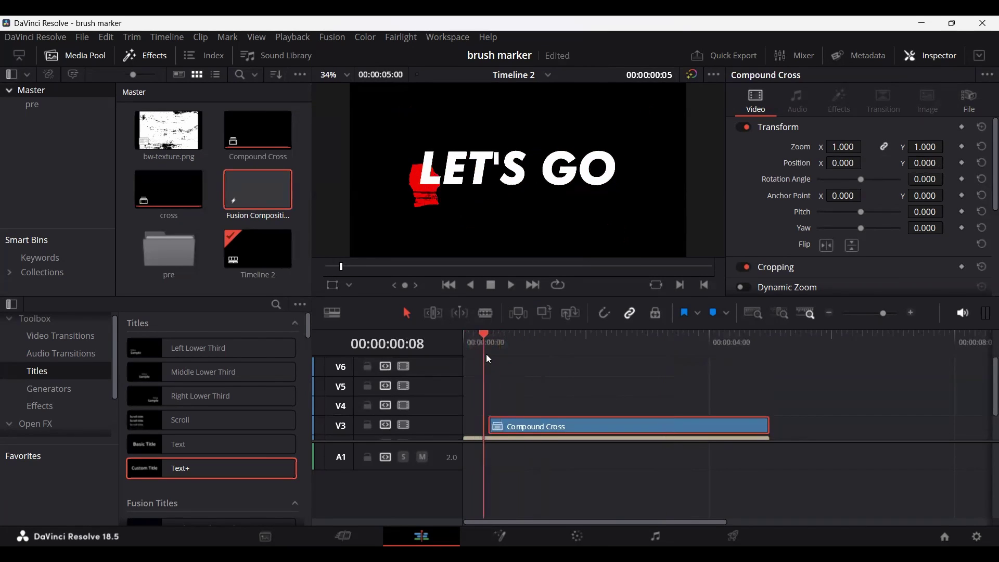
{"action": "mouse_move", "coordinate": [486, 355]}
{"action": "left_mouse_down"}
{"action": "mouse_move", "coordinate": [727, 348]}
{"action": "mouse_move", "coordinate": [471, 356]}
{"action": "mouse_move", "coordinate": [594, 356]}
{"action": "left_mouse_up"}
{"action": "scroll", "coordinate": [537, 394], "scroll_direction": "down", "scroll_amount": 2}
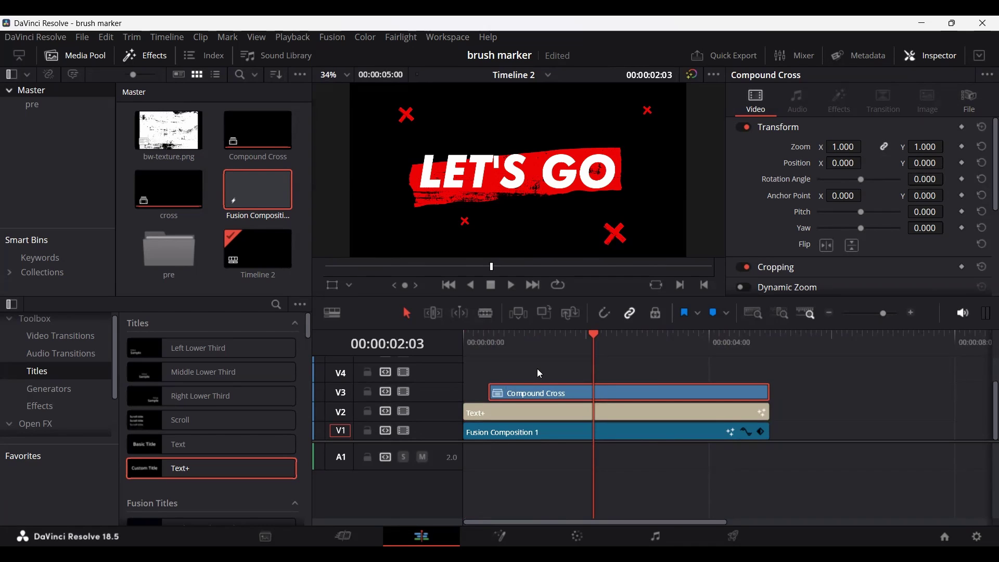
{"action": "mouse_move", "coordinate": [526, 340]}
{"action": "left_mouse_down"}
{"action": "mouse_move", "coordinate": [503, 342]}
{"action": "mouse_move", "coordinate": [519, 340]}
{"action": "left_mouse_up"}
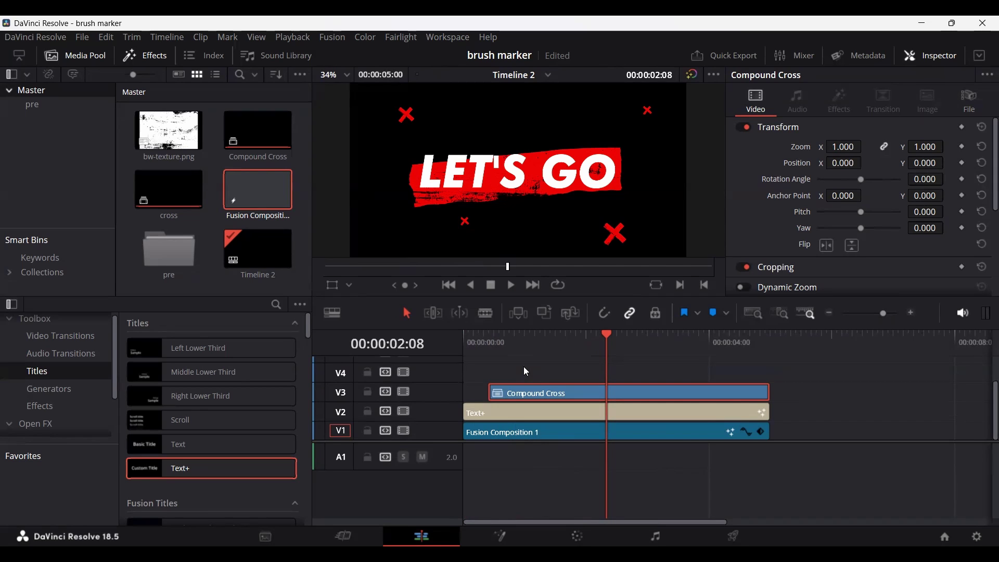
Place another Fusion Composition 1 clip on track V4, slightly after the title starts, and trim its end to match the title's
{"action": "left_click", "coordinate": [245, 189]}
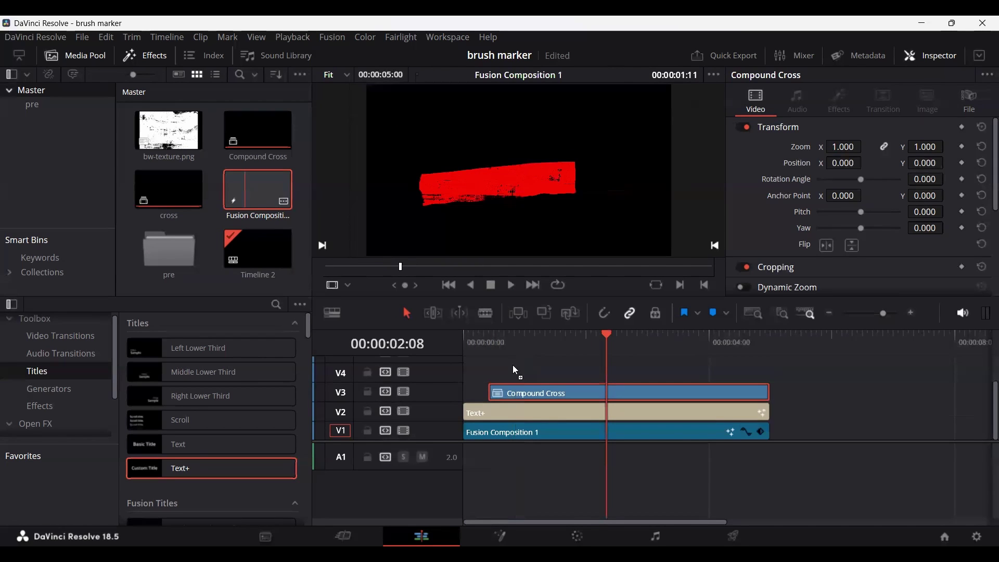
{"action": "mouse_move", "coordinate": [513, 366]}
{"action": "left_mouse_down"}
{"action": "mouse_move", "coordinate": [531, 373]}
{"action": "mouse_move", "coordinate": [480, 374]}
{"action": "mouse_move", "coordinate": [522, 375]}
{"action": "left_mouse_up"}
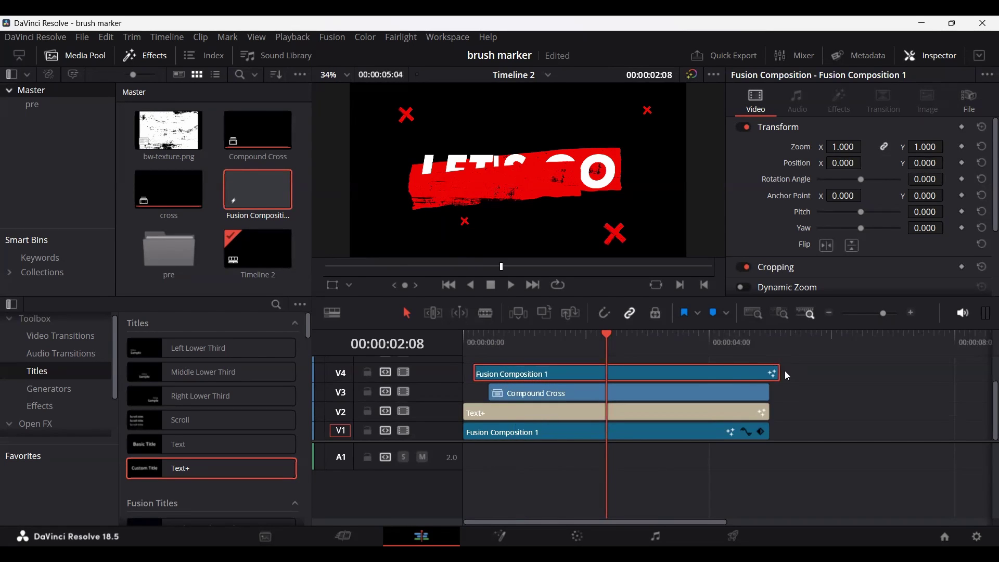
{"action": "left_click_drag", "start_coordinate": [779, 373], "coordinate": [765, 375]}
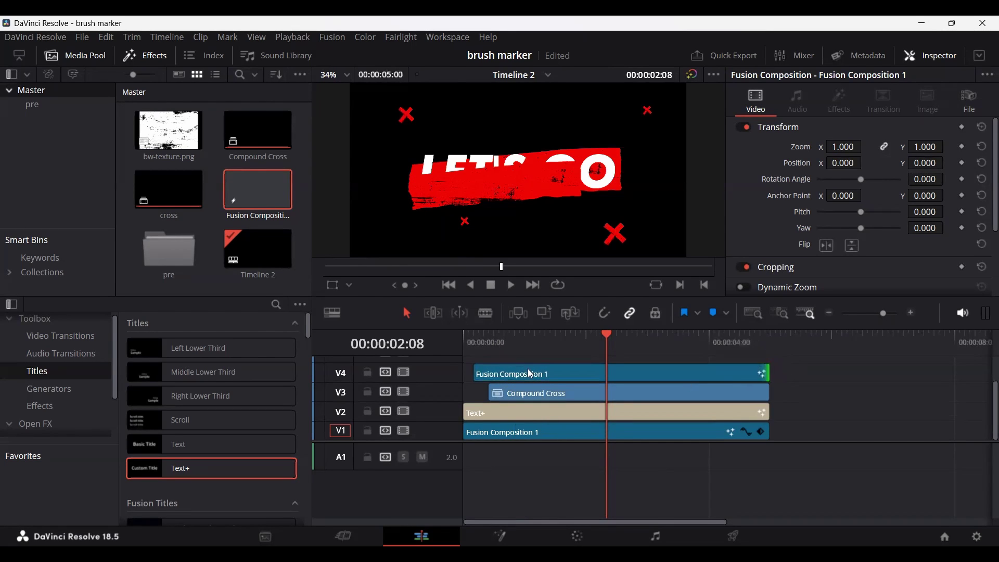
{"action": "left_click_drag", "start_coordinate": [483, 335], "coordinate": [580, 338]}
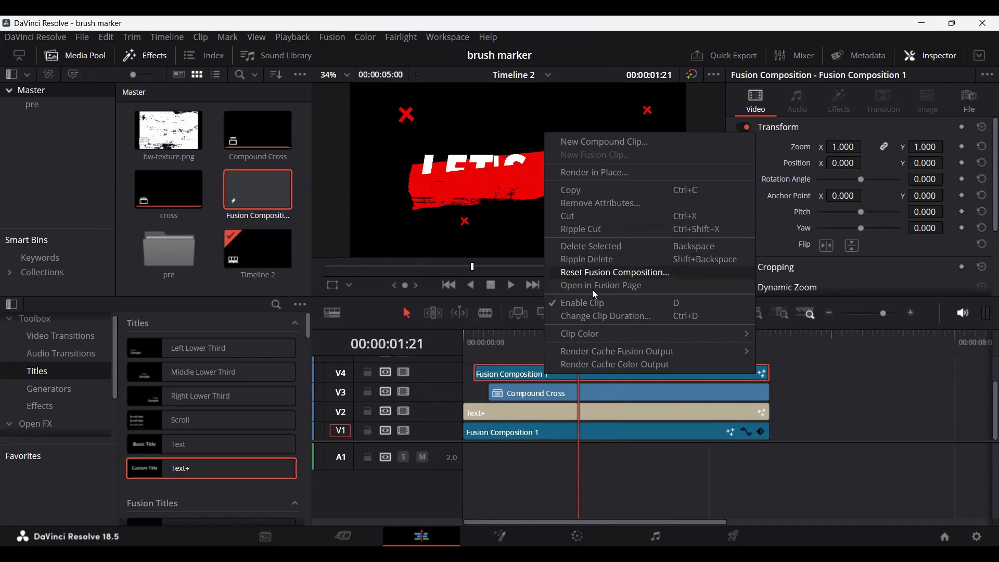
Open the V4 composition in the Fusion page and add an Ellipse mask node above Polygon1
{"action": "left_click", "coordinate": [612, 285]}
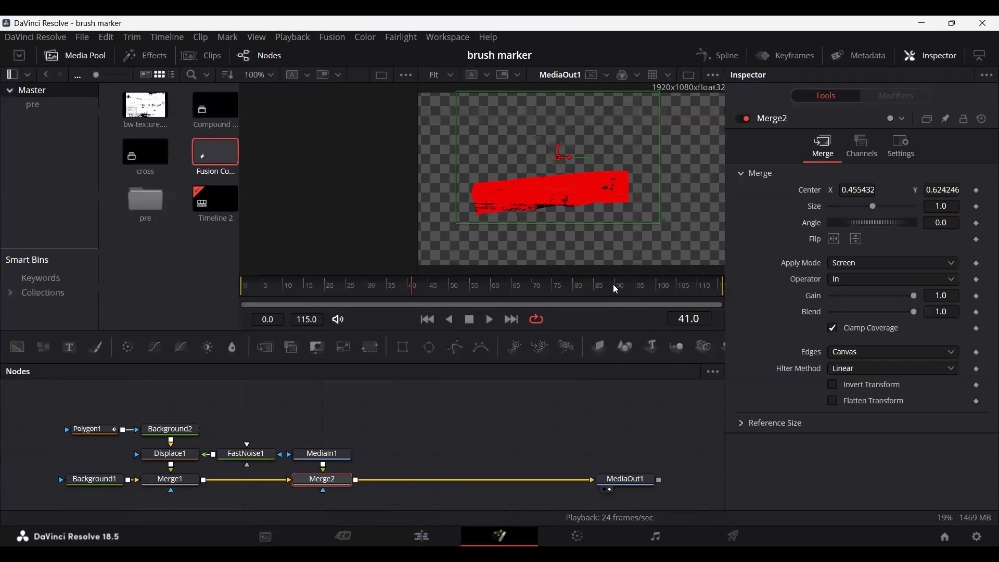
{"action": "left_click", "coordinate": [99, 430]}
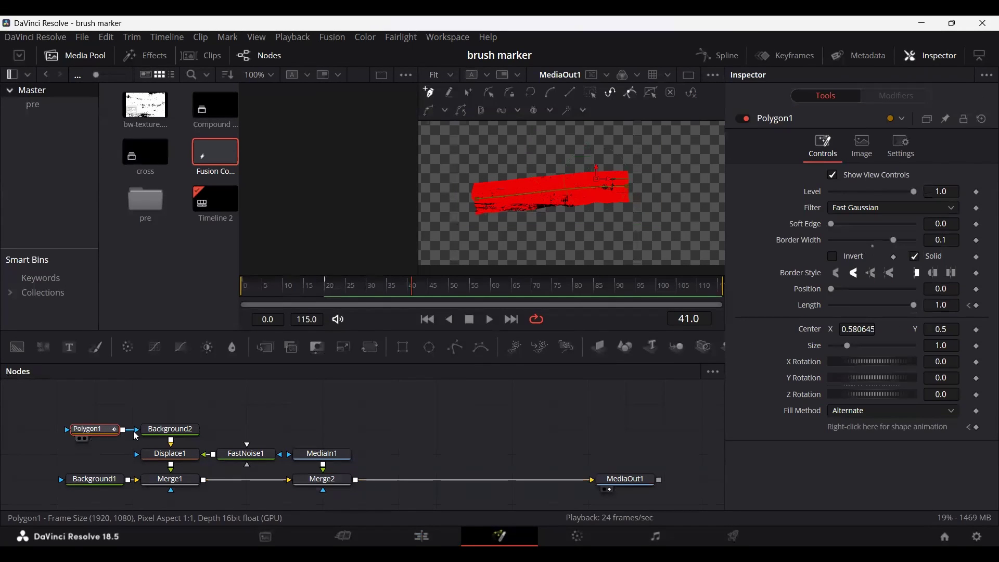
{"action": "left_click_drag", "start_coordinate": [436, 358], "coordinate": [95, 405]}
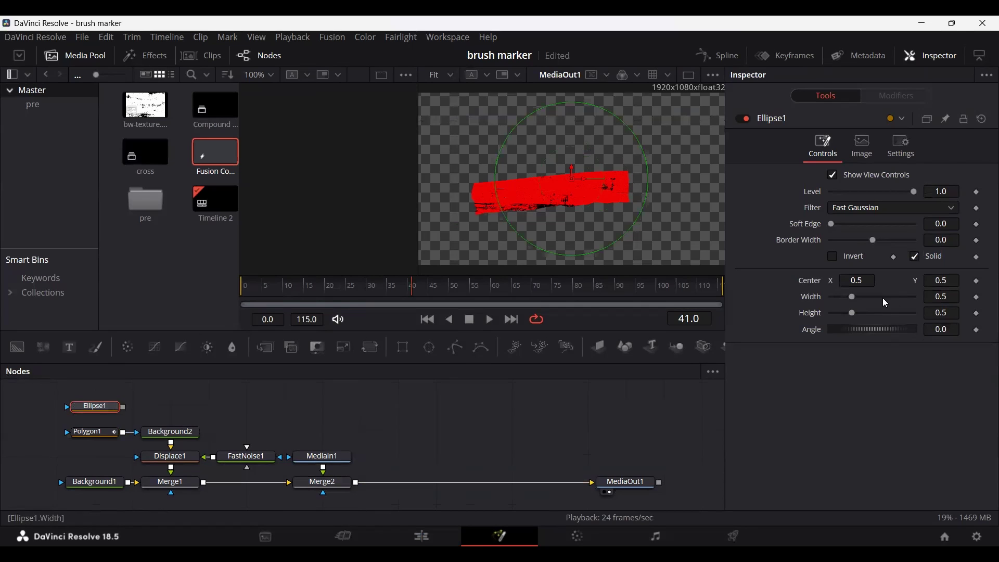
{"action": "left_click", "coordinate": [340, 484]}
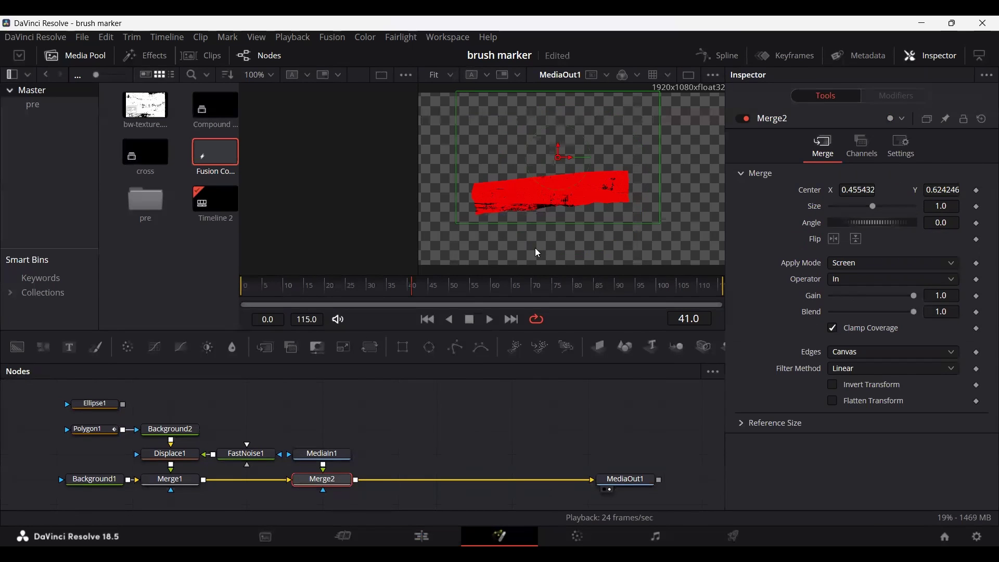
{"action": "left_click", "coordinate": [94, 411]}
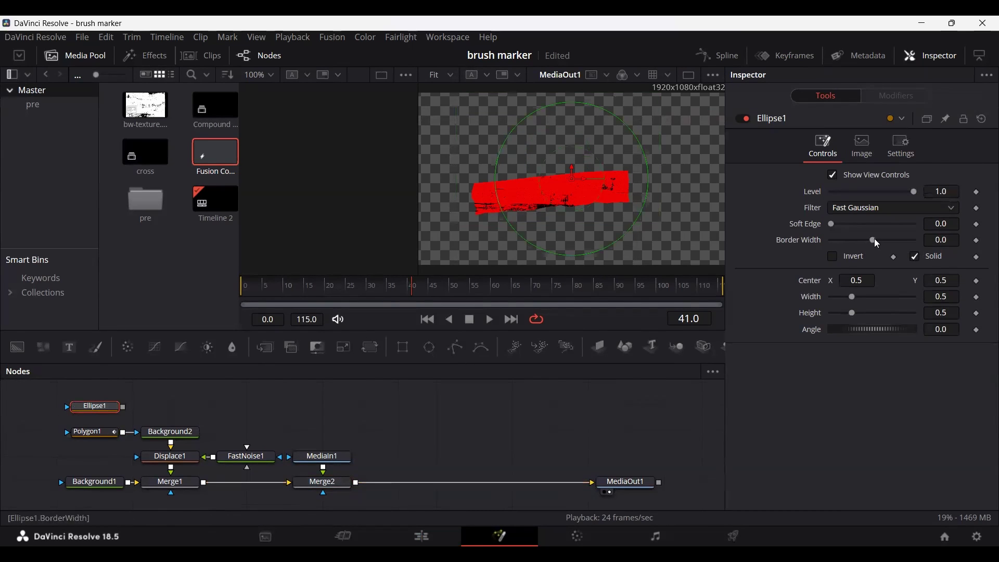
{"action": "left_click", "coordinate": [326, 488]}
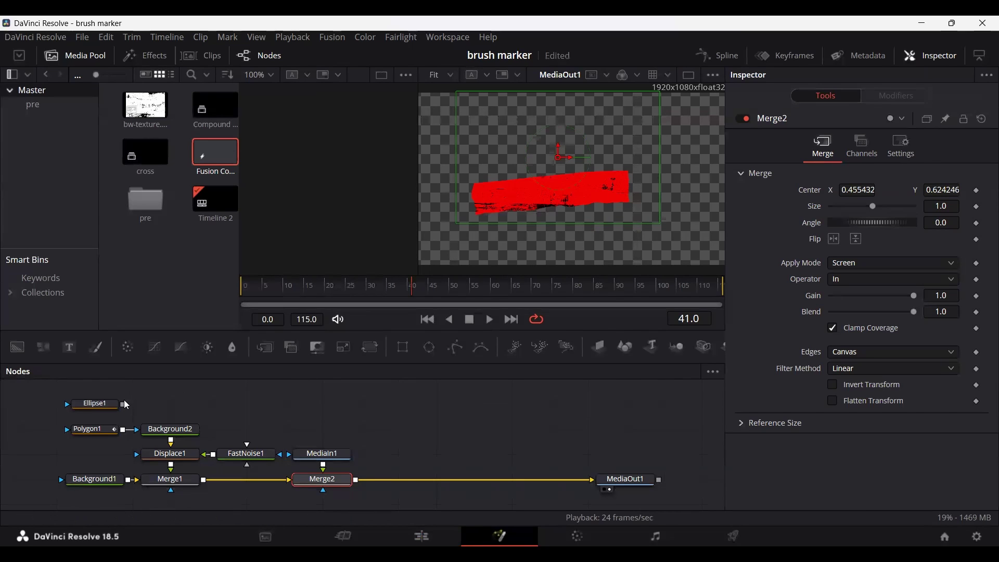
{"action": "left_click", "coordinate": [95, 405]}
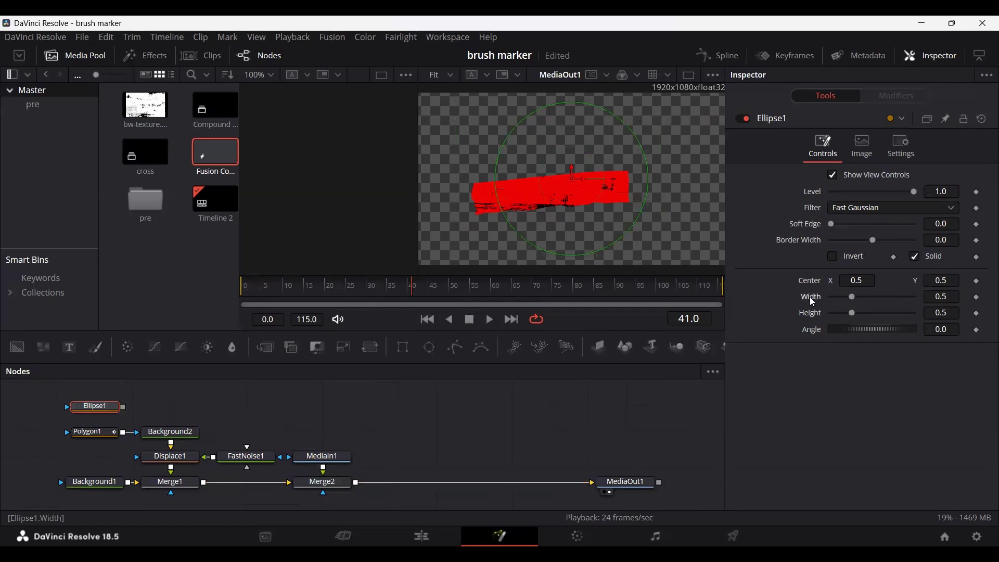
Link Ellipse1's Width to its Height with an expression, size it to 0.268, and center it at about 0.470, 0.447
{"action": "right_click", "coordinate": [813, 302]}
{"action": "left_click", "coordinate": [846, 452]}
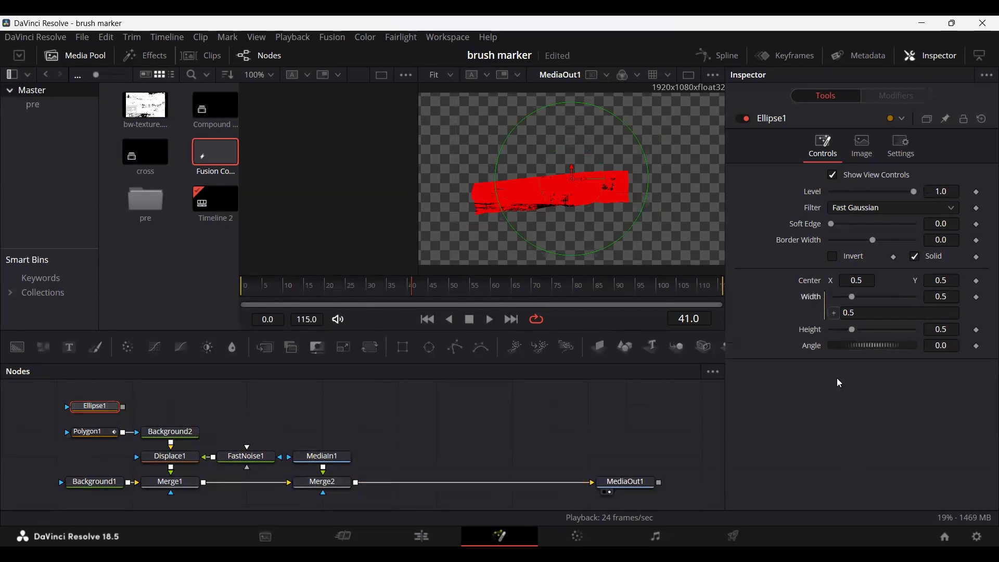
{"action": "left_click_drag", "start_coordinate": [834, 313], "coordinate": [836, 336]}
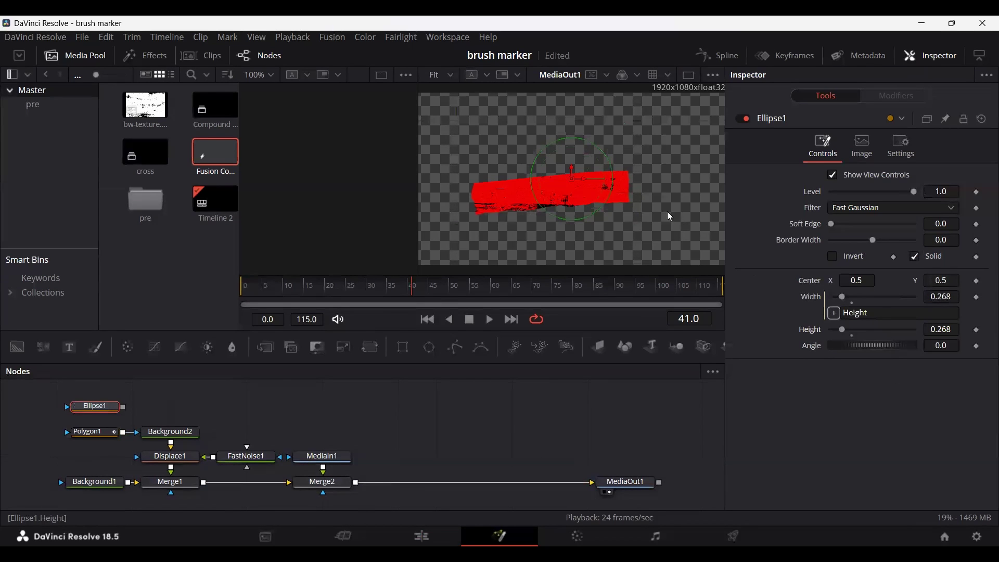
{"action": "left_click_drag", "start_coordinate": [572, 177], "coordinate": [564, 195]}
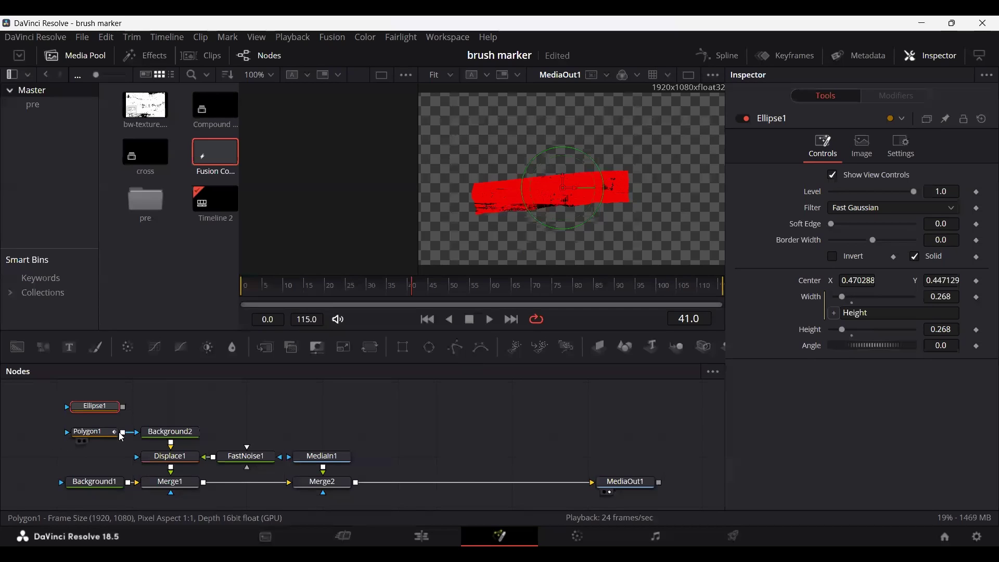
Replace Polygon1 with Ellipse1 as Background2's mask, and make the ellipse a ring with Solid off and Border Width 0.1
{"action": "left_click_drag", "start_coordinate": [93, 432], "coordinate": [48, 432]}
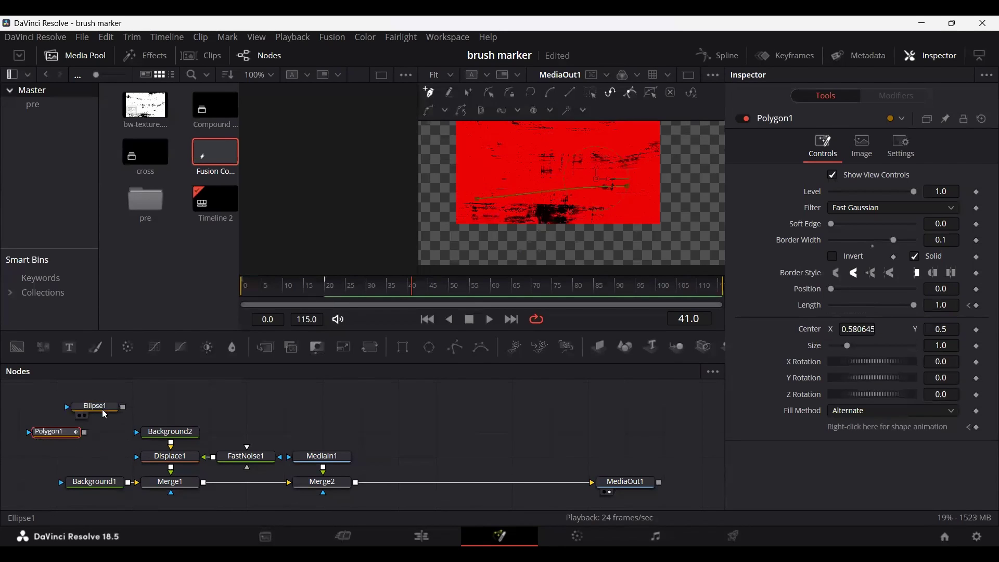
{"action": "left_click_drag", "start_coordinate": [93, 406], "coordinate": [171, 406]}
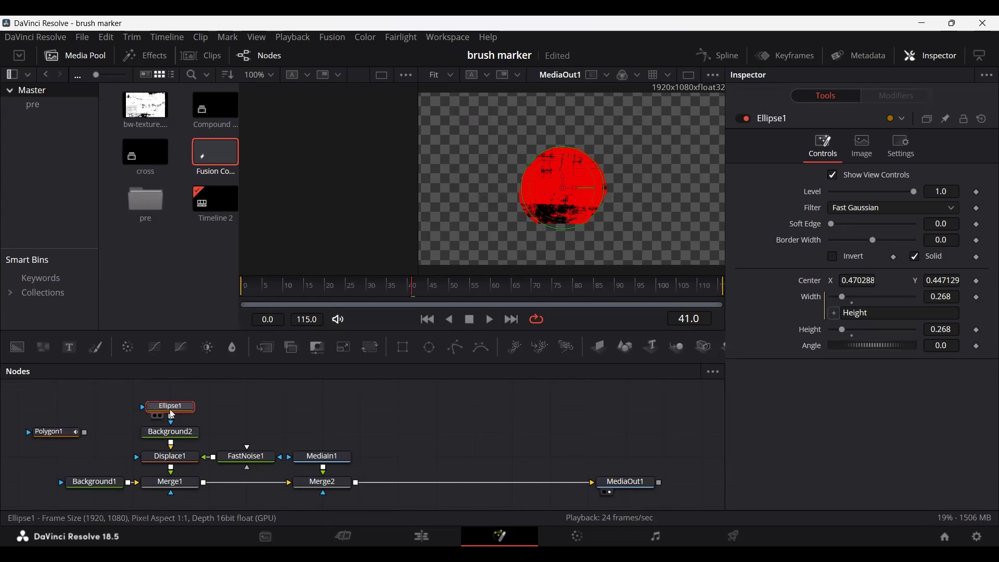
{"action": "left_click", "coordinate": [915, 256]}
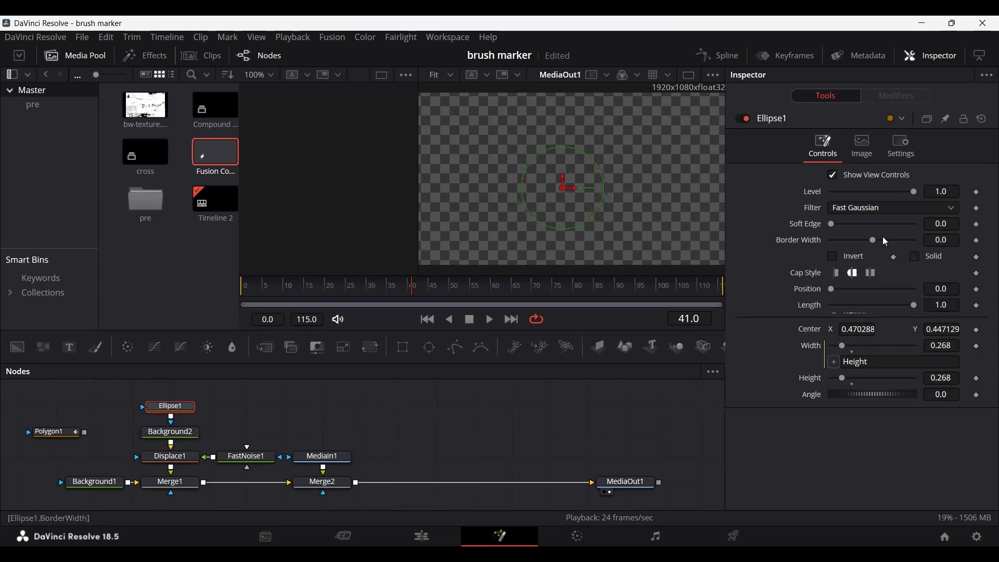
{"action": "left_click", "coordinate": [955, 240]}
{"action": "key", "text": "Tab"}
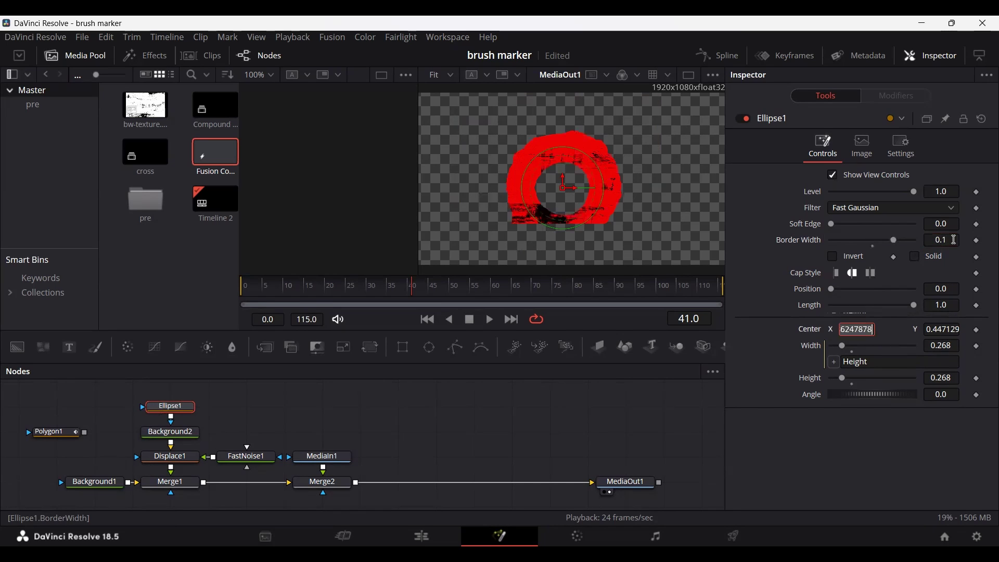
Set the Border Width of the Ellipse1 ring to 0.05
{"action": "left_click", "coordinate": [955, 240]}
{"action": "key", "text": "BackSpace"}
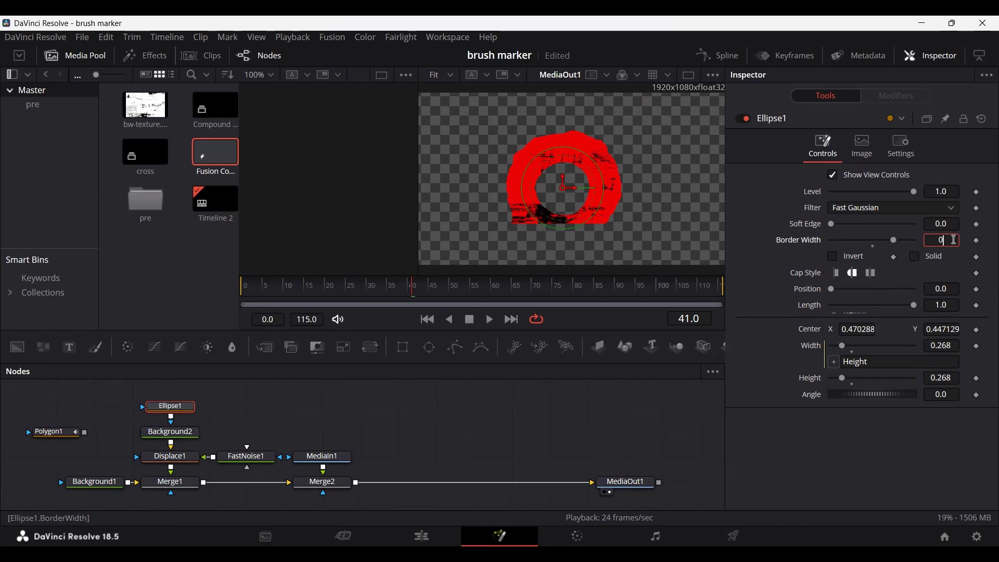
{"action": "type", "text": ".05"}
{"action": "key", "text": "Tab"}
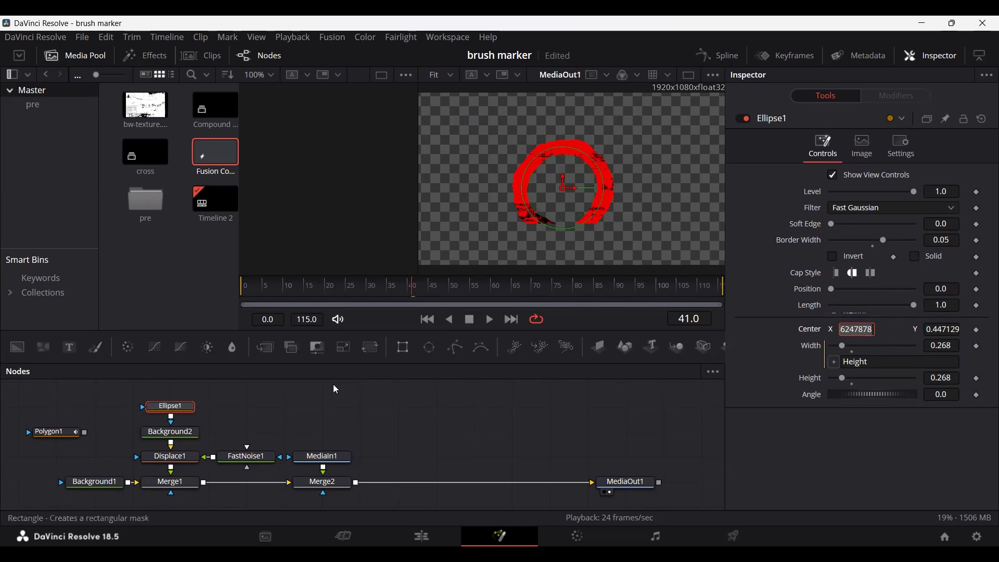
Move the Merge2 texture to about 0.483, 0.477 so it covers the whole ring, and lower FastNoise1's Scale to smooth the edges
{"action": "left_click", "coordinate": [323, 482]}
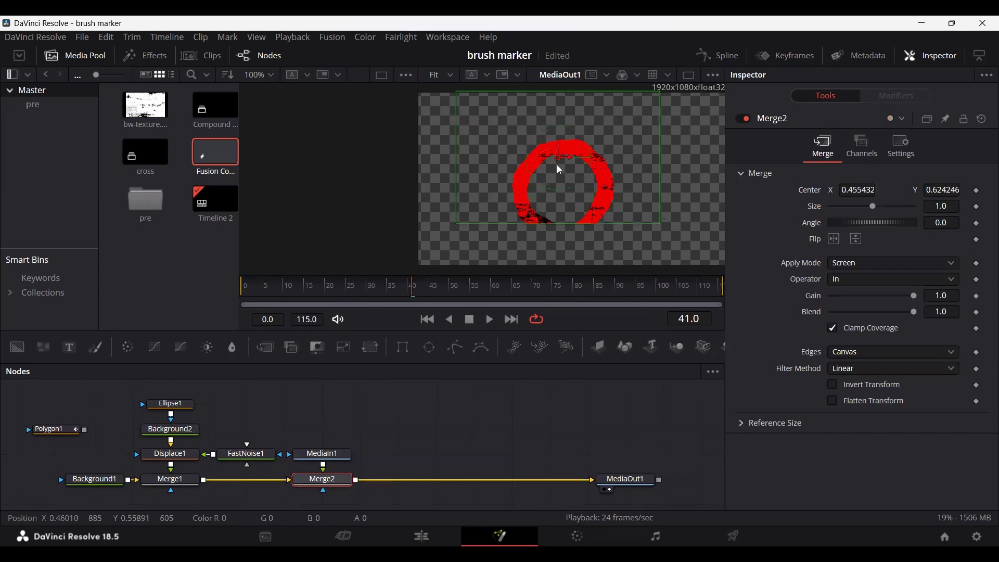
{"action": "left_click_drag", "start_coordinate": [560, 163], "coordinate": [567, 186]}
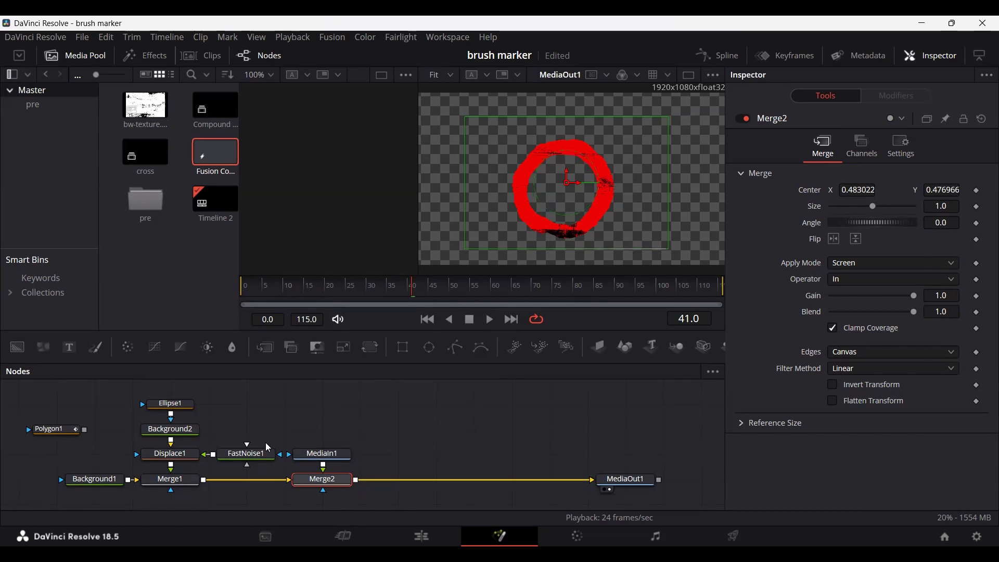
{"action": "left_click", "coordinate": [255, 453]}
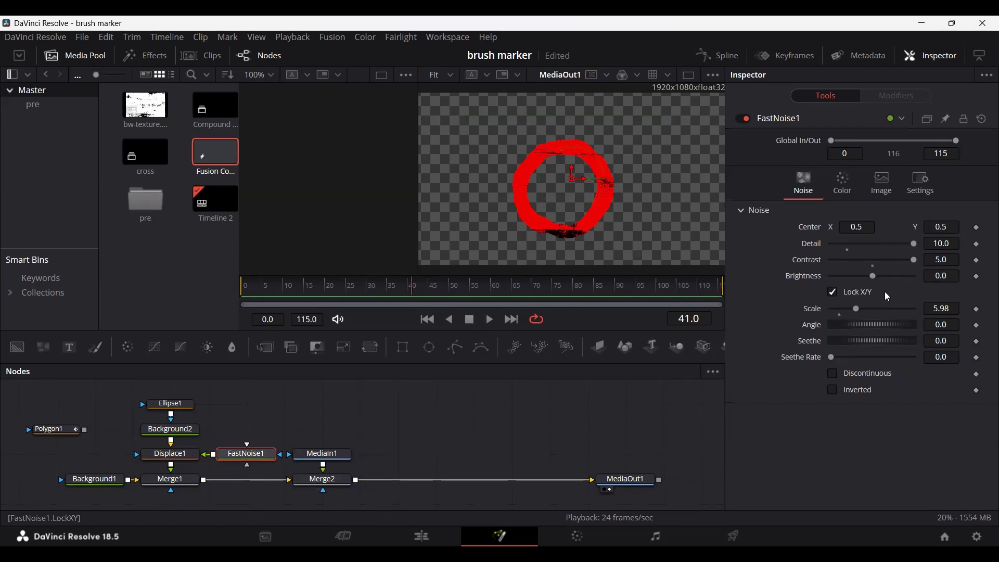
{"action": "left_click_drag", "start_coordinate": [858, 309], "coordinate": [839, 315]}
Thin the Ellipse1 ring by setting its Border Width to 0.03
{"action": "left_click", "coordinate": [170, 405]}
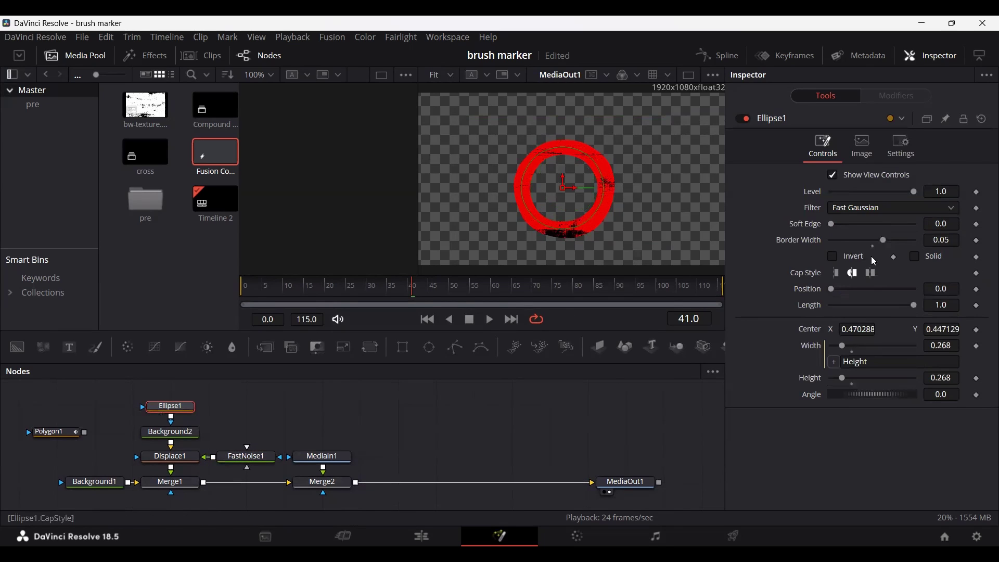
{"action": "left_click", "coordinate": [958, 243]}
{"action": "key", "text": "BackSpace"}
{"action": "type", "text": "3"}
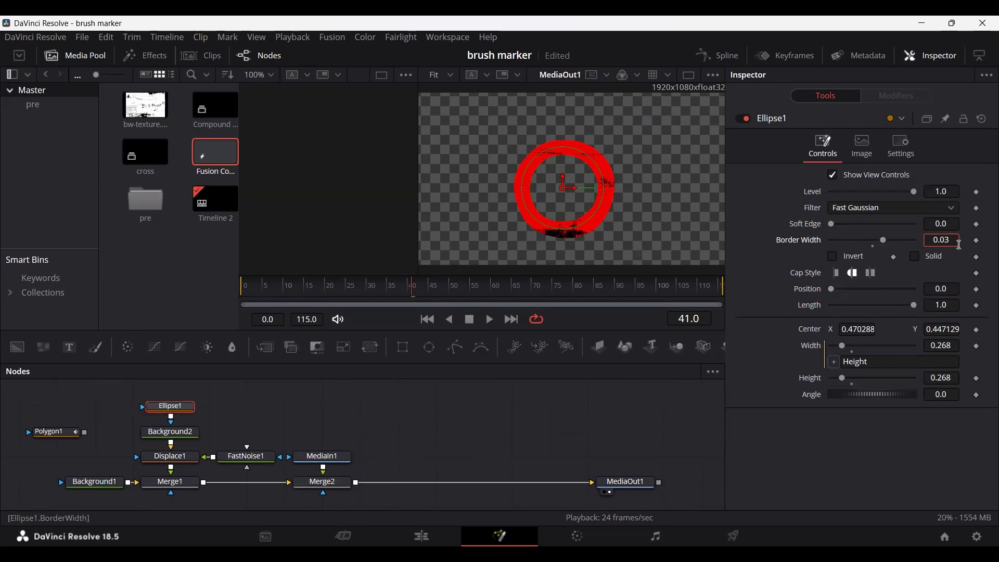
{"action": "key", "text": "Return"}
{"action": "left_click", "coordinate": [493, 421]}
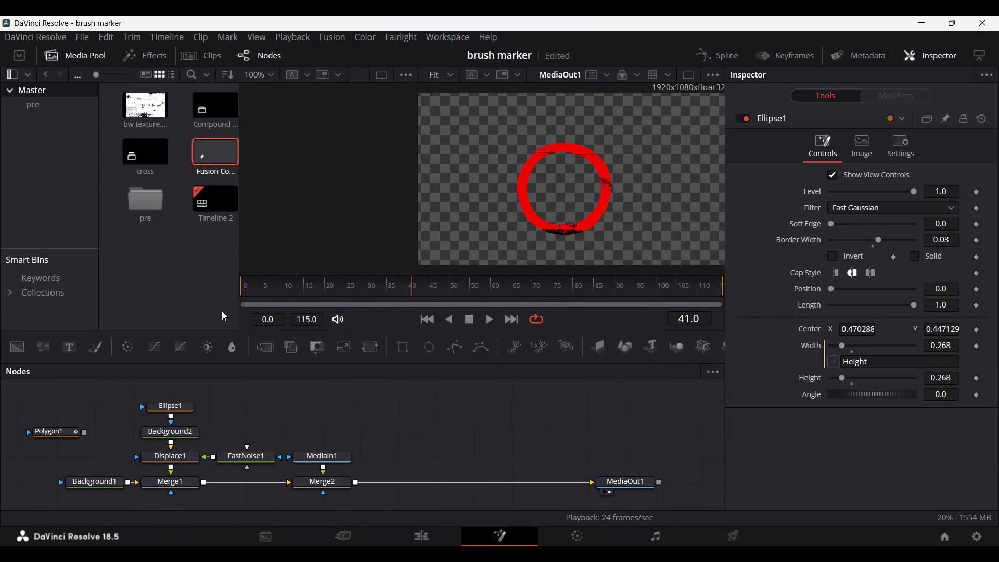
Animate Ellipse1's Length with keyframes from 0.0 at frame 0 to 1.0 at frame 20
{"action": "left_click", "coordinate": [170, 406]}
{"action": "left_click", "coordinate": [328, 291]}
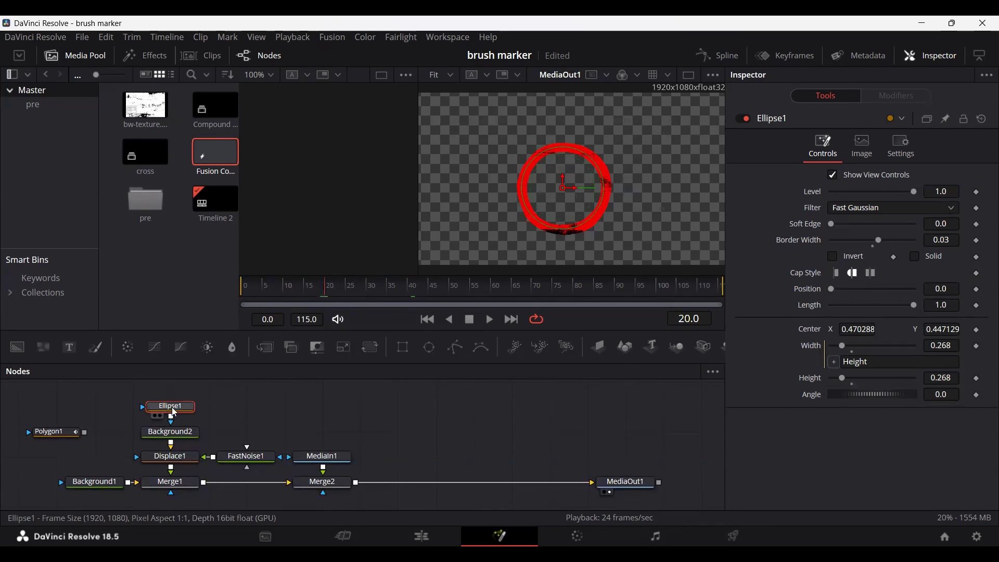
{"action": "left_click", "coordinate": [977, 306]}
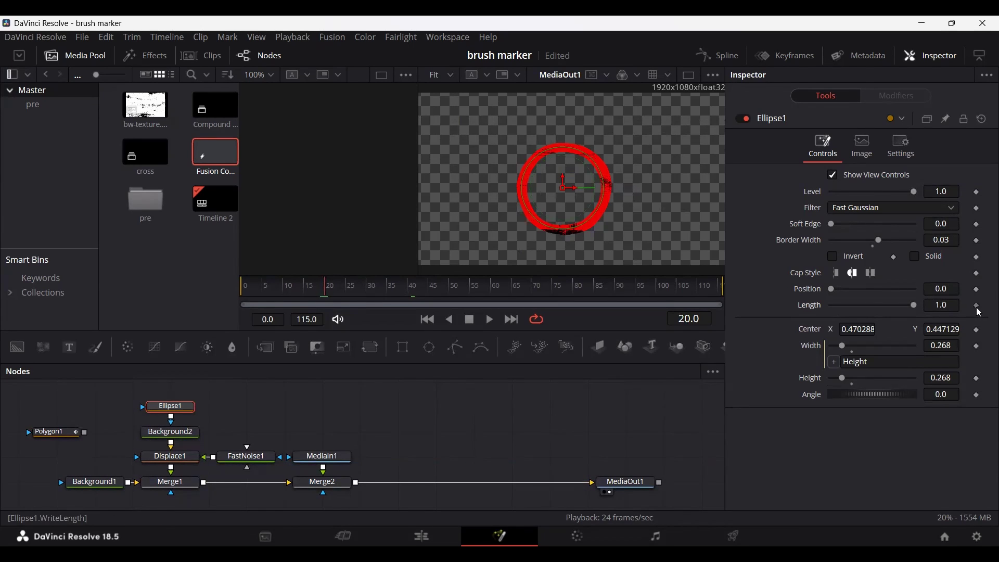
{"action": "left_click_drag", "start_coordinate": [331, 293], "coordinate": [202, 307]}
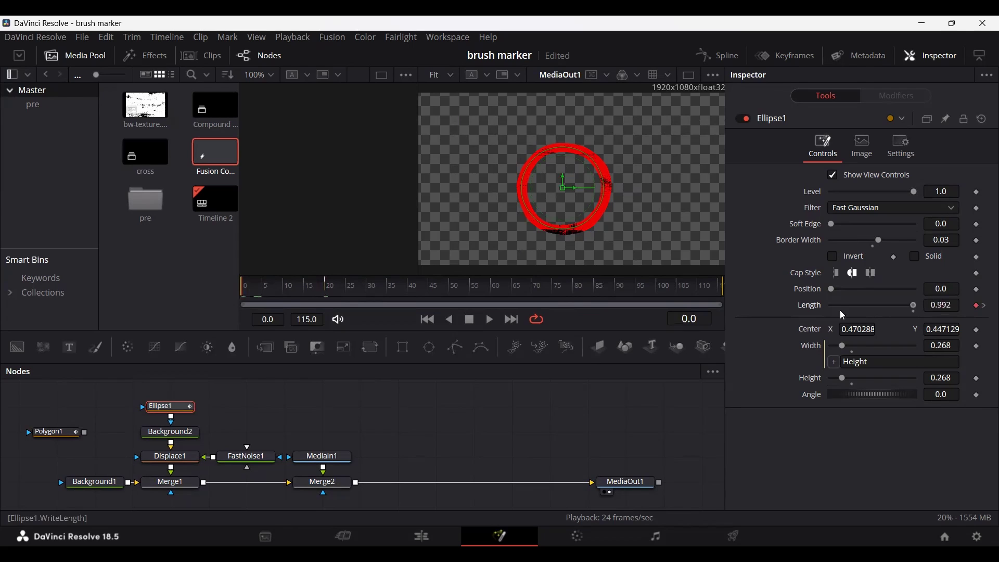
{"action": "left_click_drag", "start_coordinate": [843, 315], "coordinate": [748, 318]}
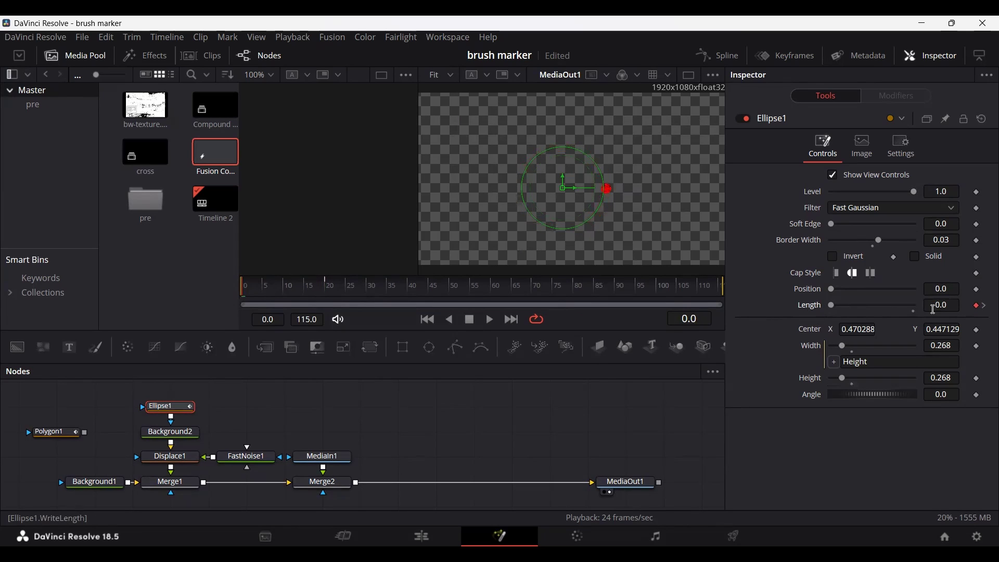
Change Ellipse1's Cap Style to the flat first option and play back the ring's draw-on animation
{"action": "left_click", "coordinate": [838, 273]}
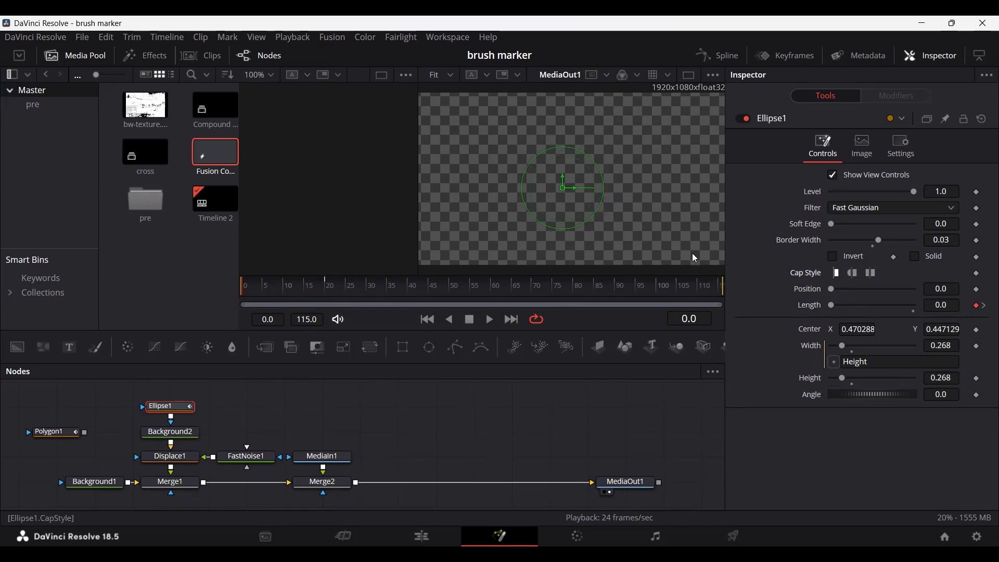
{"action": "left_click", "coordinate": [503, 425]}
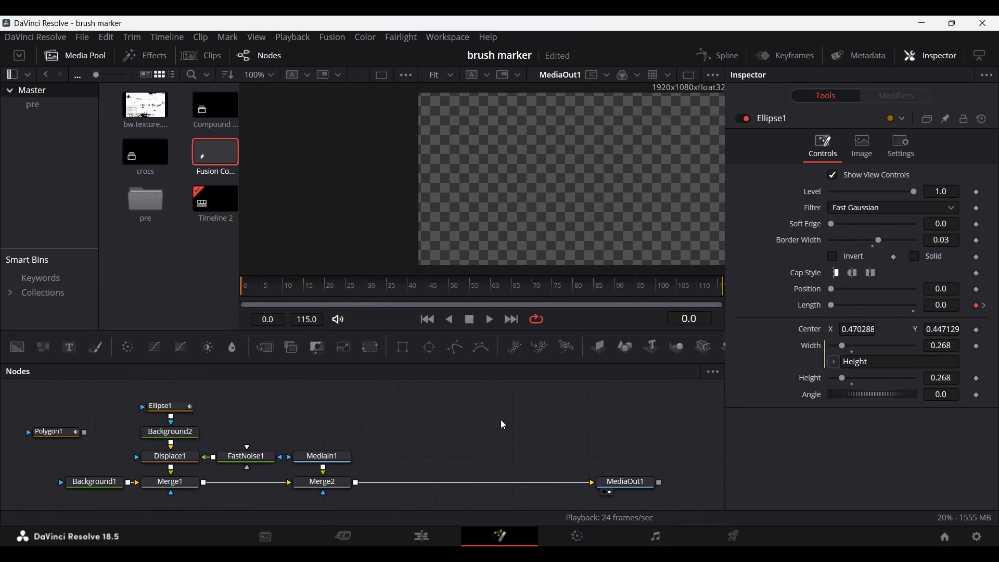
{"action": "key", "text": "space"}
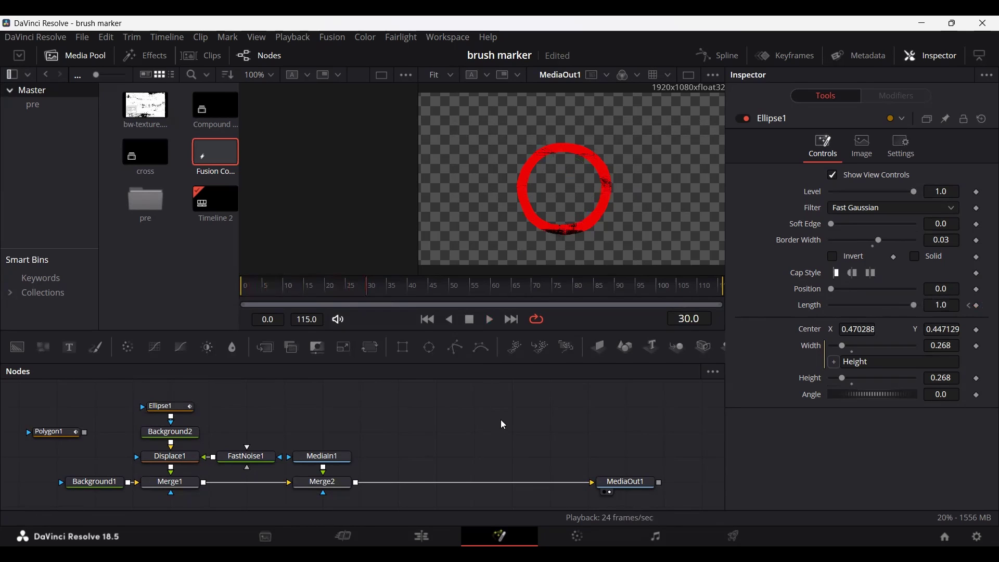
On the Edit page, scale the V4 circle clip to 0.180 and position it at X 722, Y 215
{"action": "left_click", "coordinate": [422, 537]}
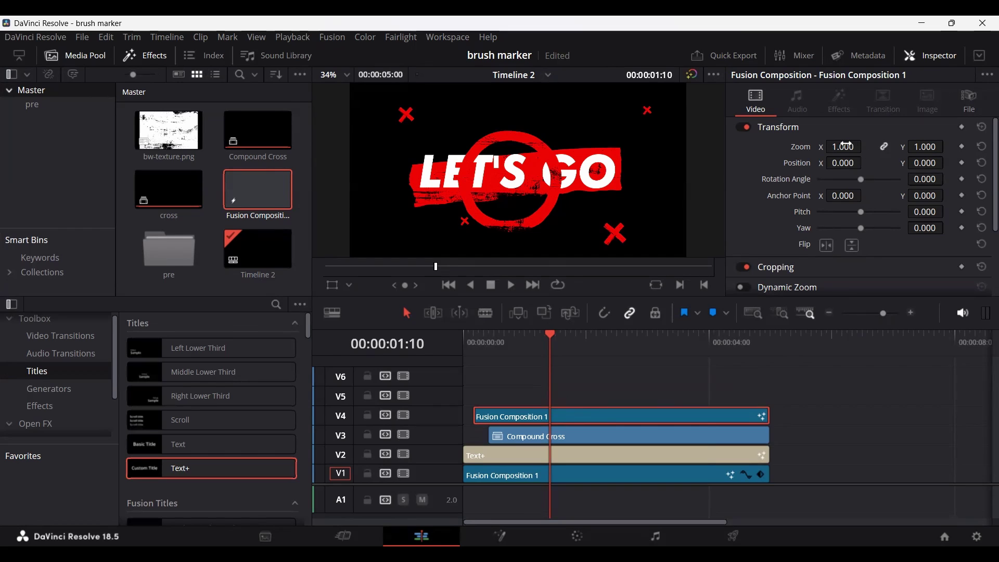
{"action": "left_click_drag", "start_coordinate": [846, 145], "coordinate": [934, 163]}
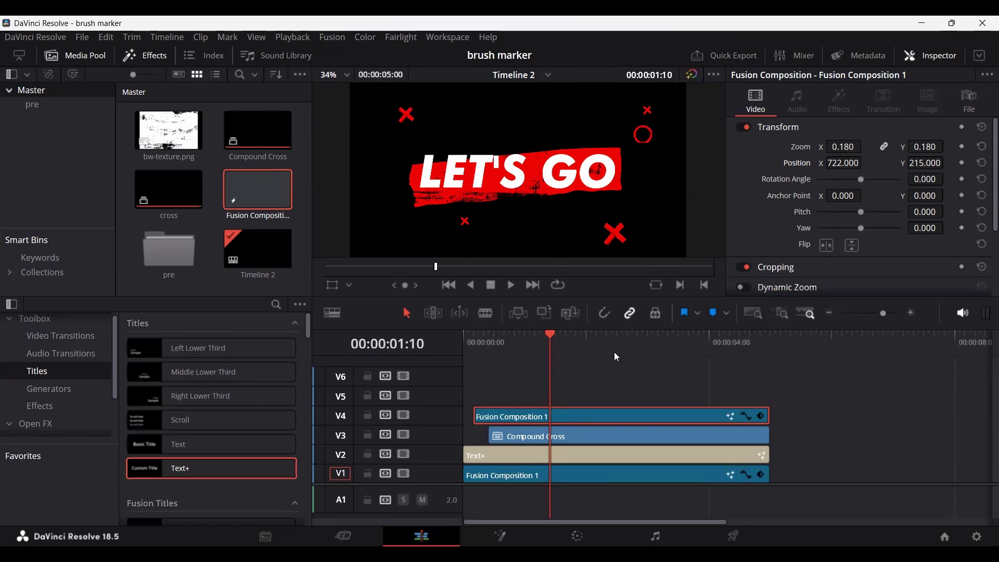
Paste three copies of the circle clip onto V5, V6 and V7 with staggered starts and matching ends, varying their sizes and positions around the title
{"action": "key", "text": "ctrl+v"}
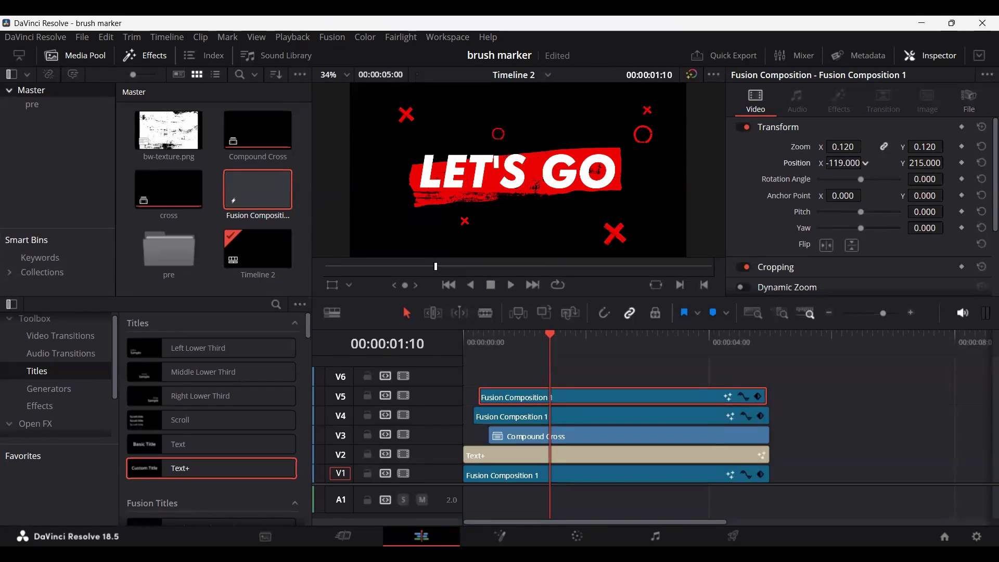
{"action": "key", "text": "ctrl+v"}
{"action": "left_click_drag", "start_coordinate": [761, 376], "coordinate": [770, 388]}
{"action": "key", "text": "ctrl+v"}
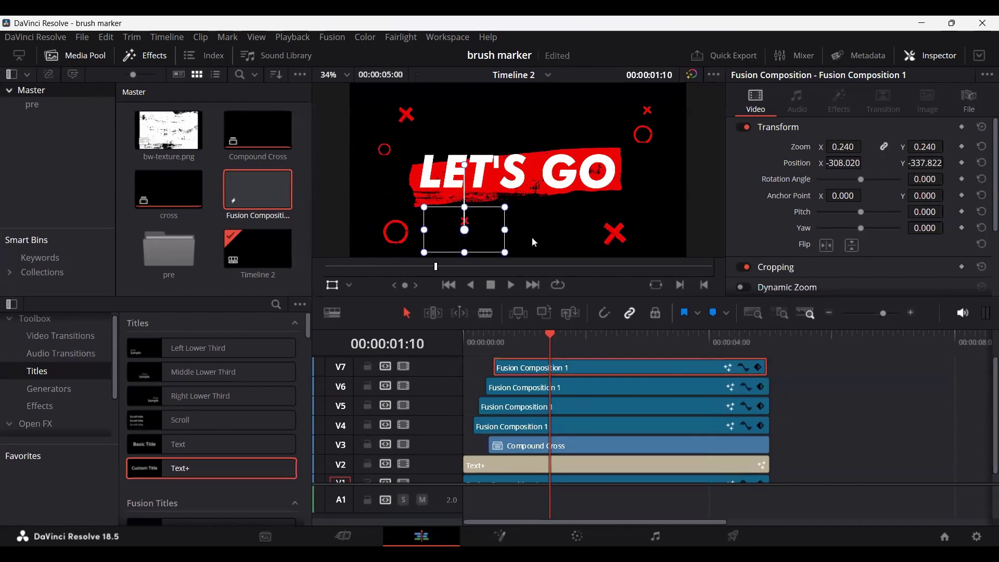
Combine the four circle clips on V4 to V7 into a compound clip named Compound circles, and return to the timeline start
{"action": "right_click", "coordinate": [650, 403]}
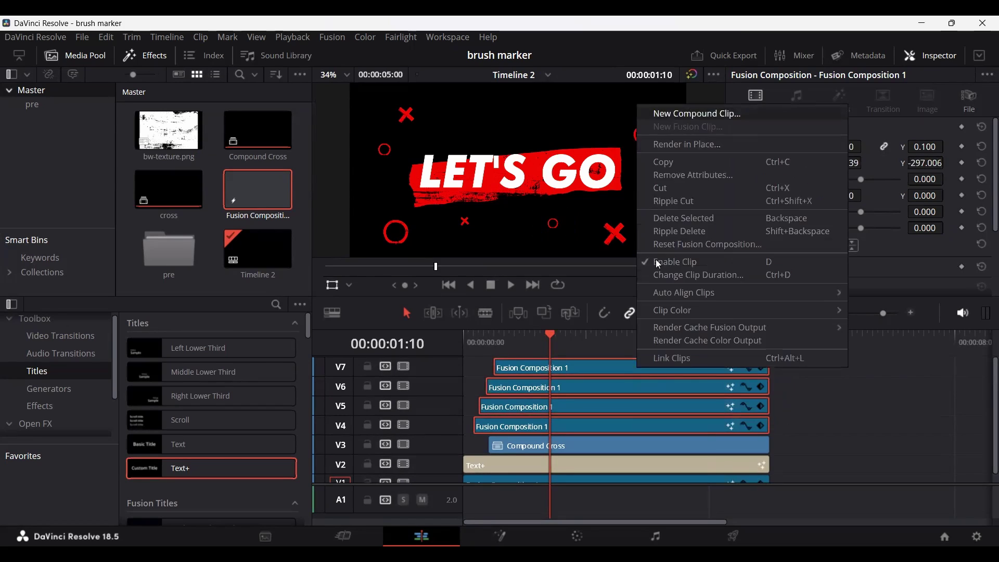
{"action": "left_click", "coordinate": [671, 108]}
{"action": "type", "text": "Compound circles"}
{"action": "key", "text": "Return"}
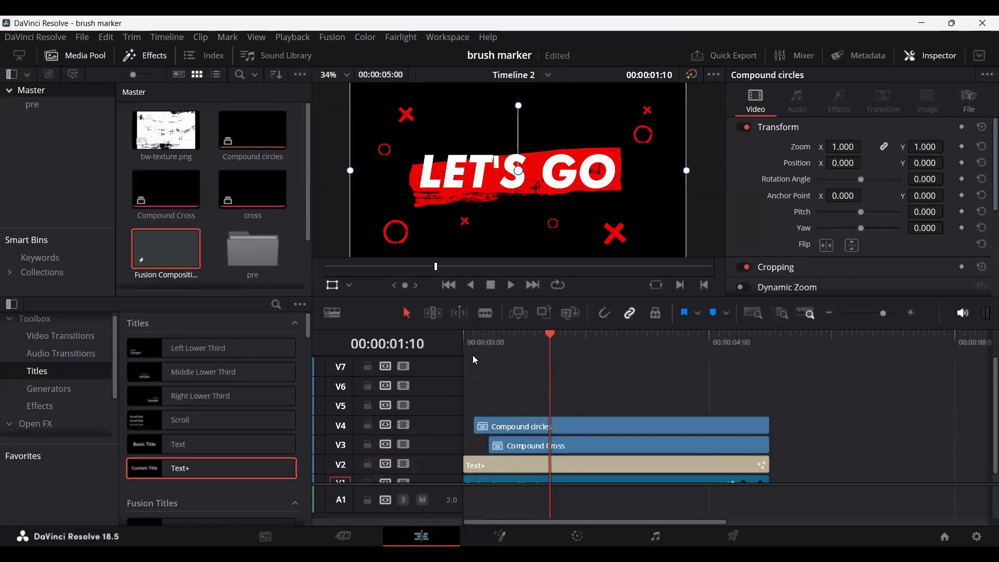
{"action": "key", "text": "Home"}
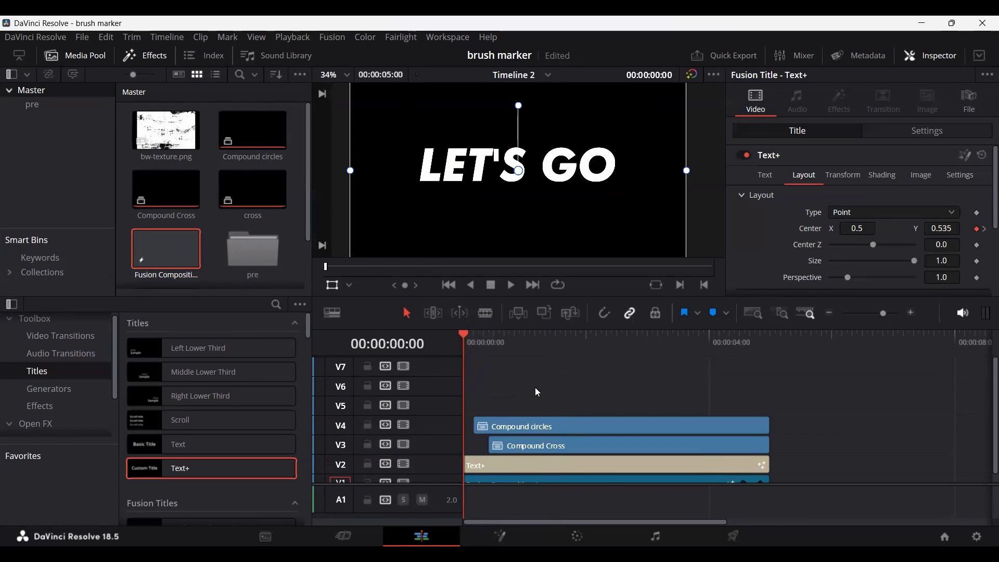